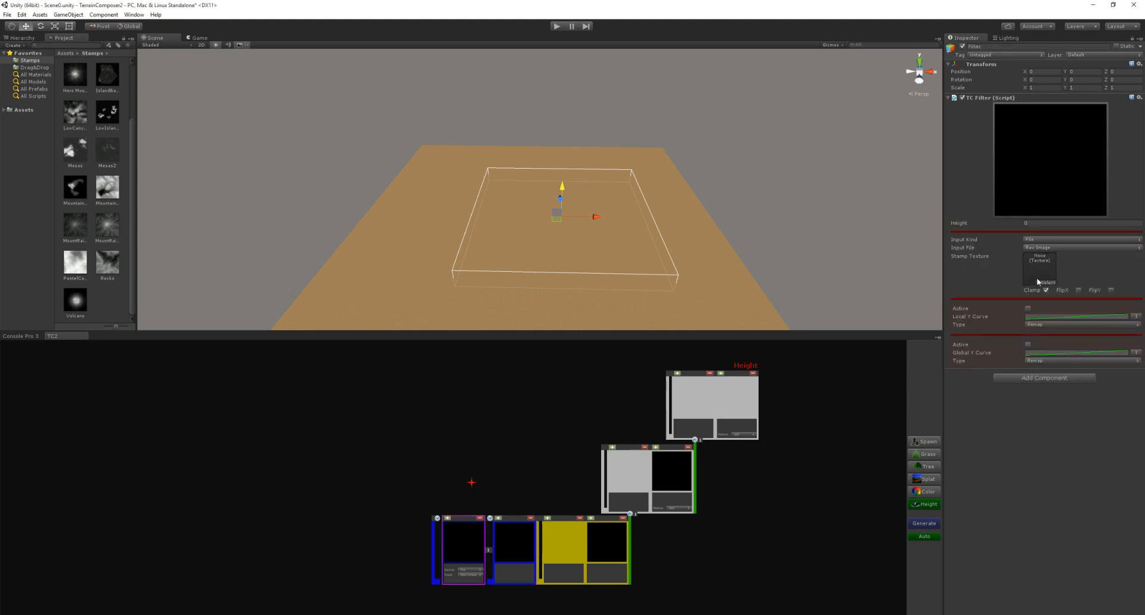
# Assign the darker MountRai… stamp to the filter, and reposition and enlarge it to an X and Z scale of about 2.75
pyautogui.moveTo(80, 241); pyautogui.dragTo(453, 536)
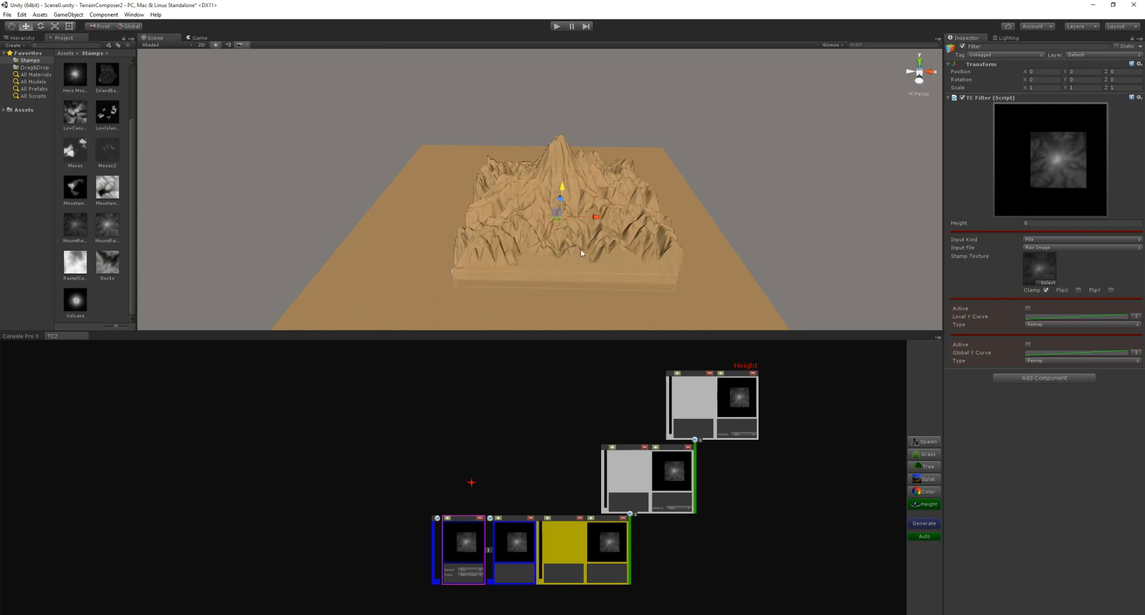
pyautogui.moveTo(564, 198); pyautogui.dragTo(520, 200)
pyautogui.press('r')
pyautogui.press('w')
pyautogui.press('r')
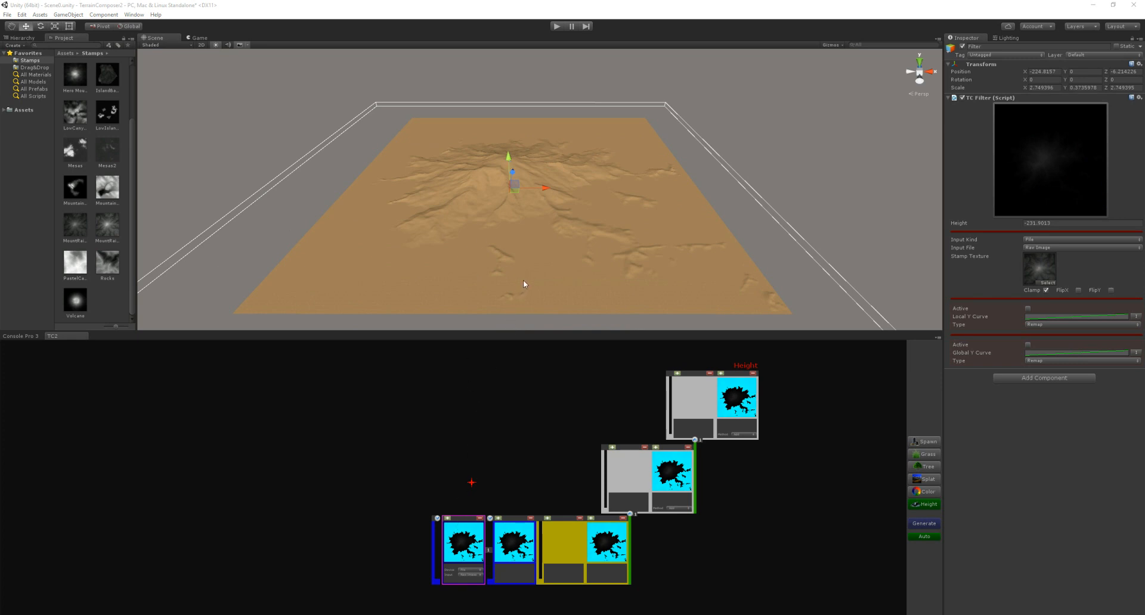
# Lower the stamp filter to a height of about -234 and activate its Global Y Curve
pyautogui.scroll(-3, 538, 235)
pyautogui.moveTo(516, 153); pyautogui.dragTo(524, 64)
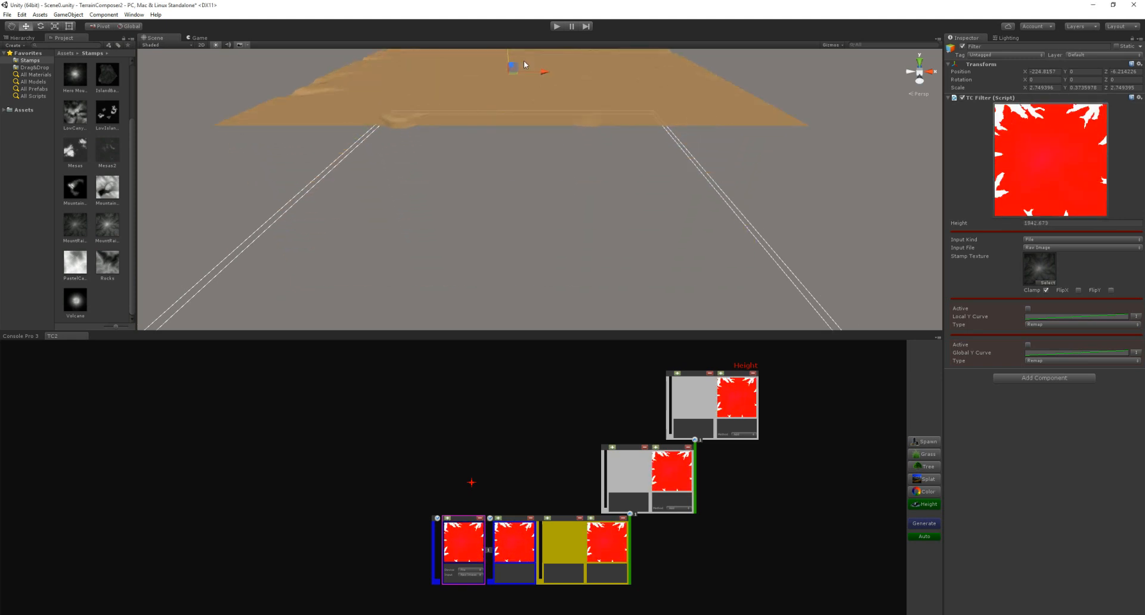
pyautogui.moveTo(626, 150); pyautogui.dragTo(623, 185, button='middle')
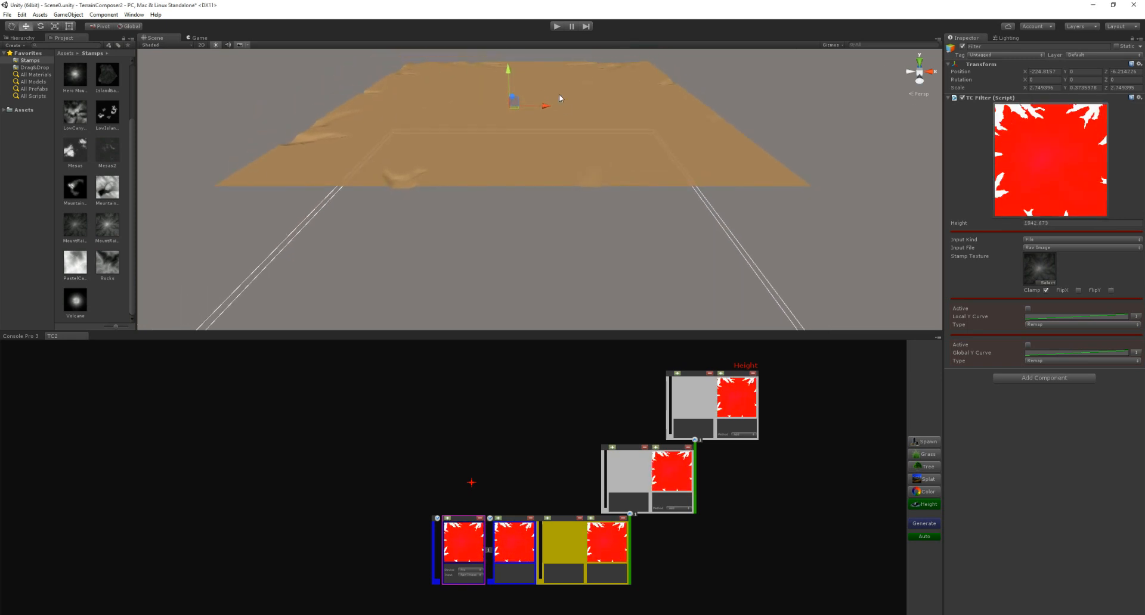
pyautogui.moveTo(510, 70); pyautogui.dragTo(511, 206)
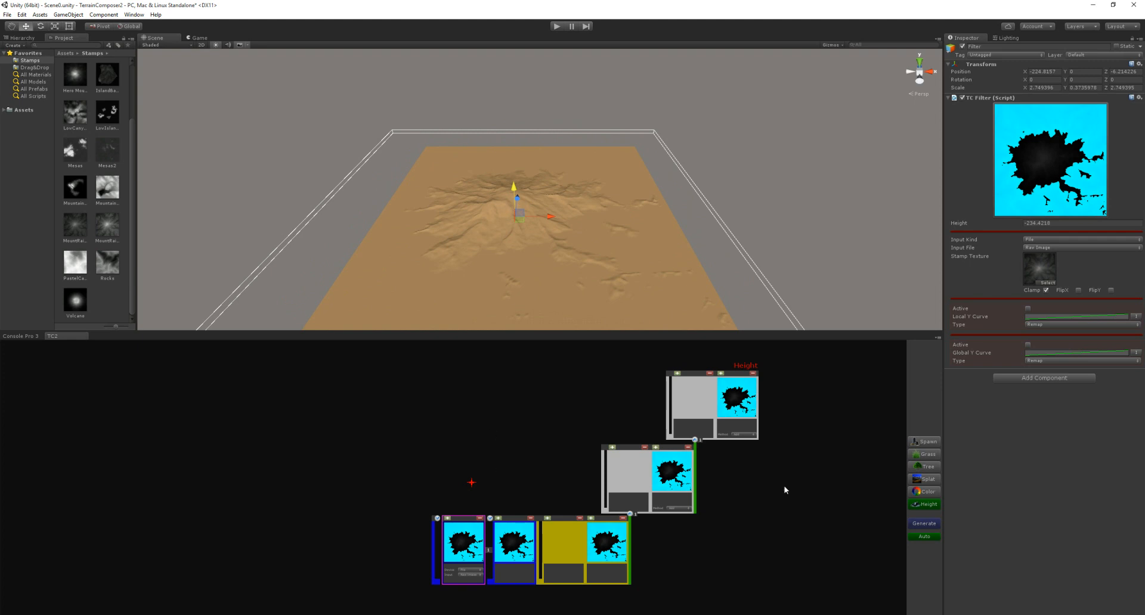
pyautogui.click(1028, 344)
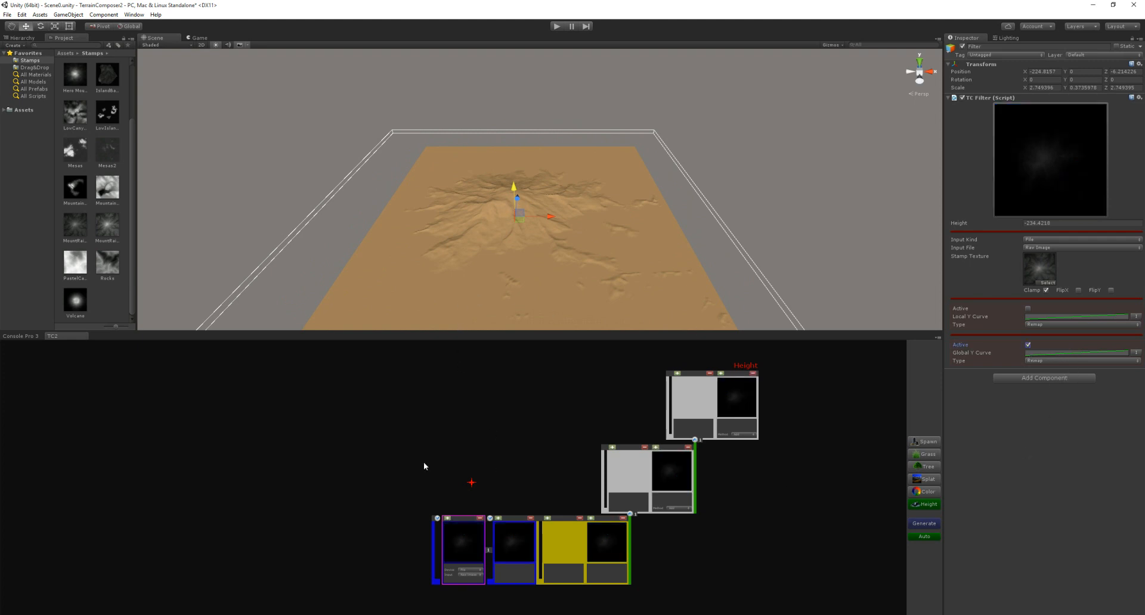
# Duplicate the stamp filter and shrink the copy so it covers a smaller area around the central peak
pyautogui.hotkey('ctrl', 'd')
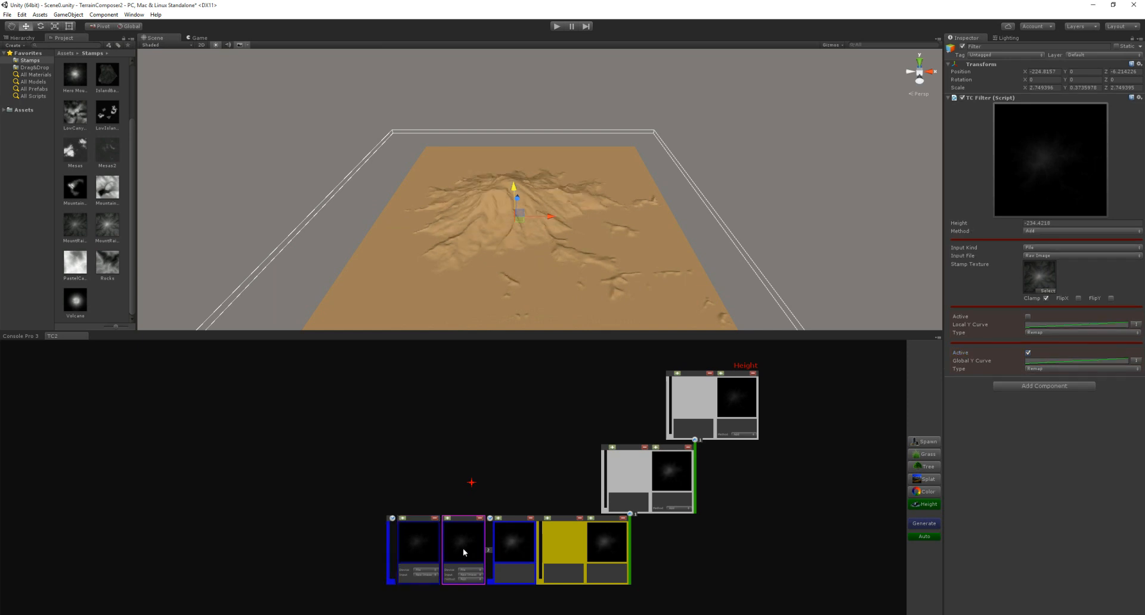
pyautogui.scroll(2, 506, 239)
pyautogui.press('r')
pyautogui.moveTo(514, 213); pyautogui.dragTo(513, 137)
pyautogui.moveTo(513, 210); pyautogui.dragTo(512, 173)
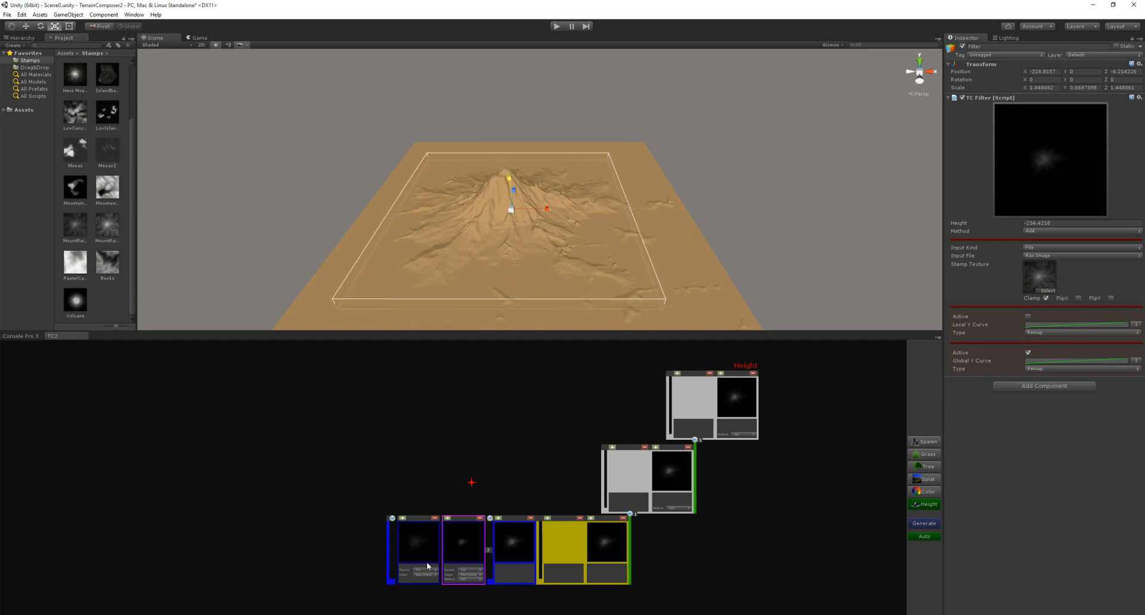
# Enlarge the original stamp filter and rotate the duplicate about 55° around the Y axis
pyautogui.click(428, 567)
pyautogui.moveTo(515, 216); pyautogui.dragTo(535, 217)
pyautogui.click(454, 538)
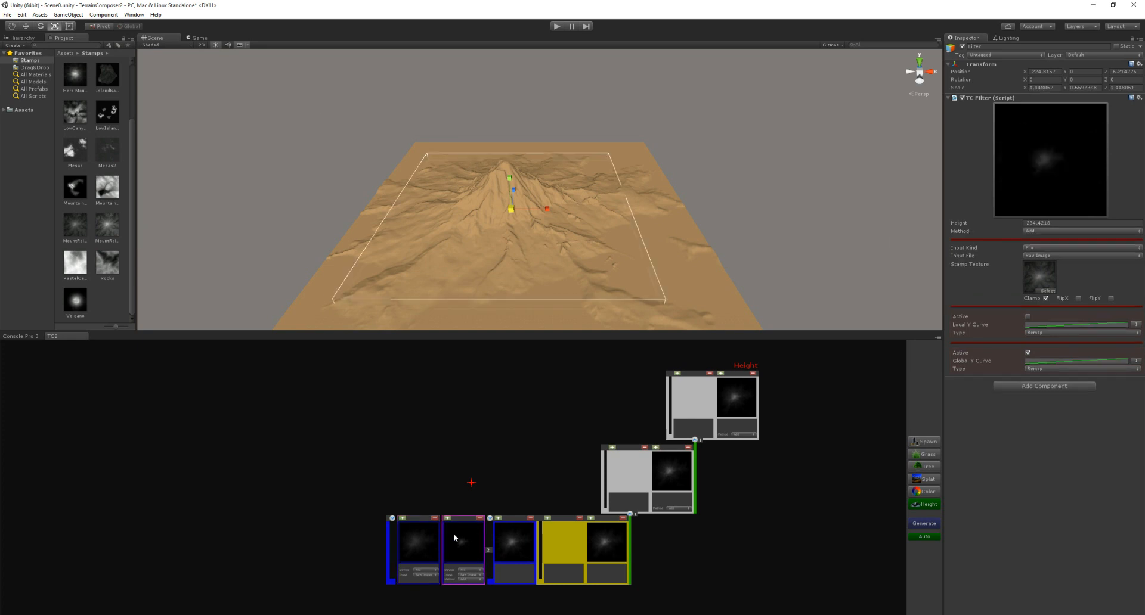
pyautogui.press('e')
pyautogui.moveTo(546, 239); pyautogui.dragTo(492, 239)
pyautogui.press('w')
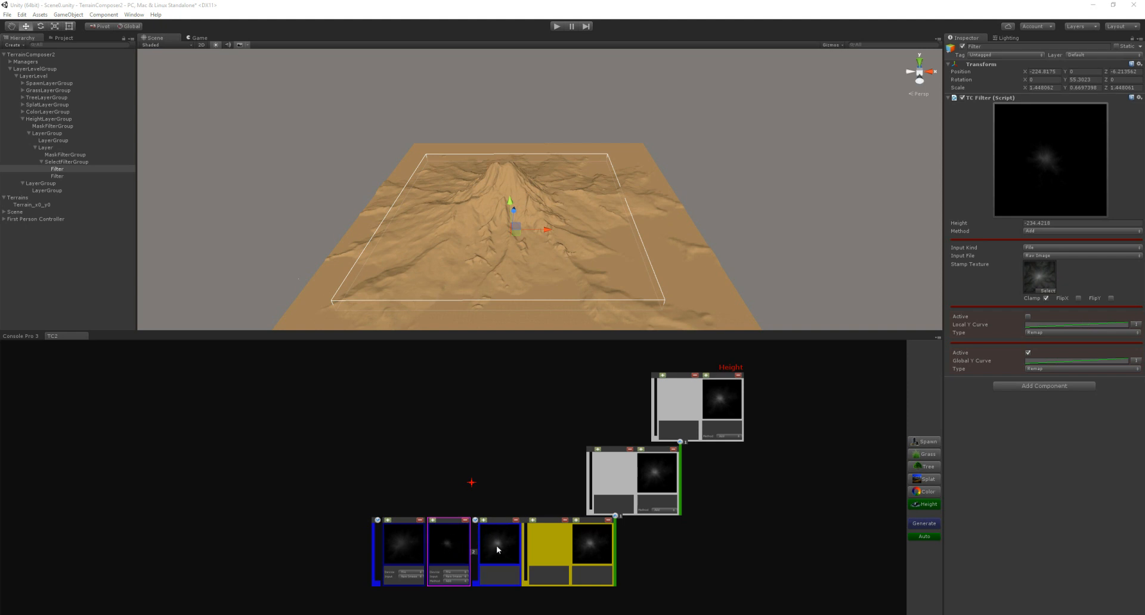
# Add a mask filter to the layer using the white blob stamp beside BumpyId…, and enlarge it to an X and Z scale of about 2.2
pyautogui.scroll(1, 491, 545)
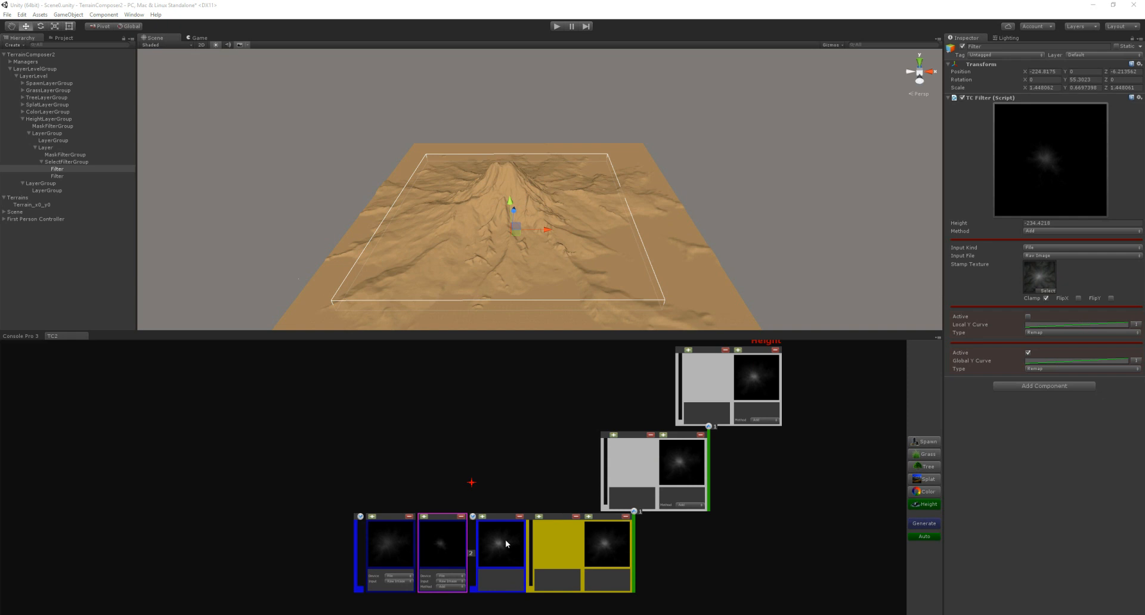
pyautogui.click(537, 518)
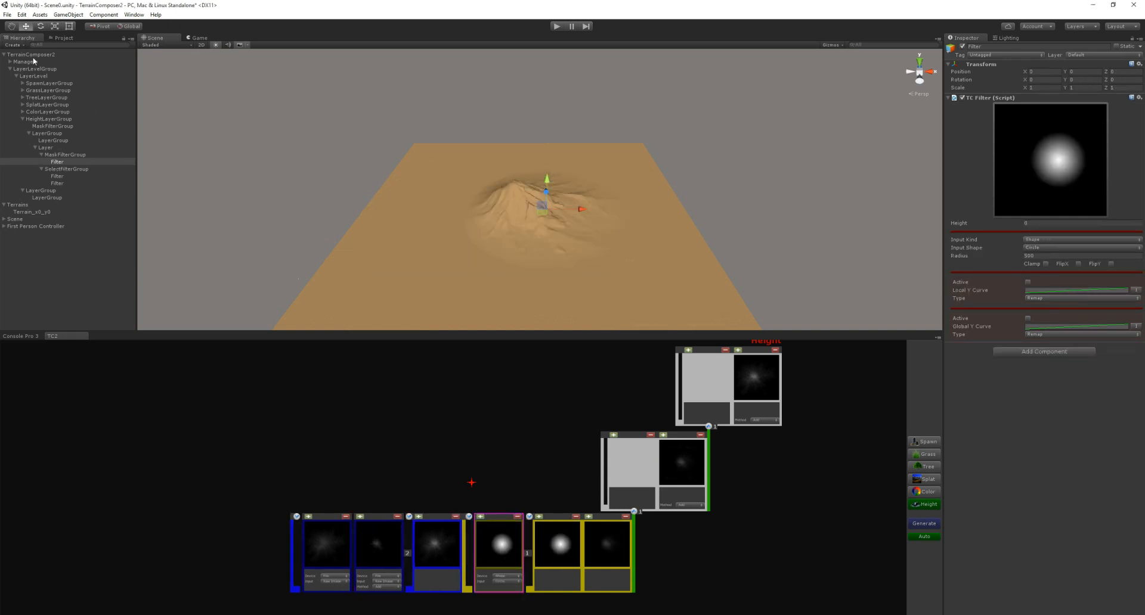
pyautogui.click(60, 37)
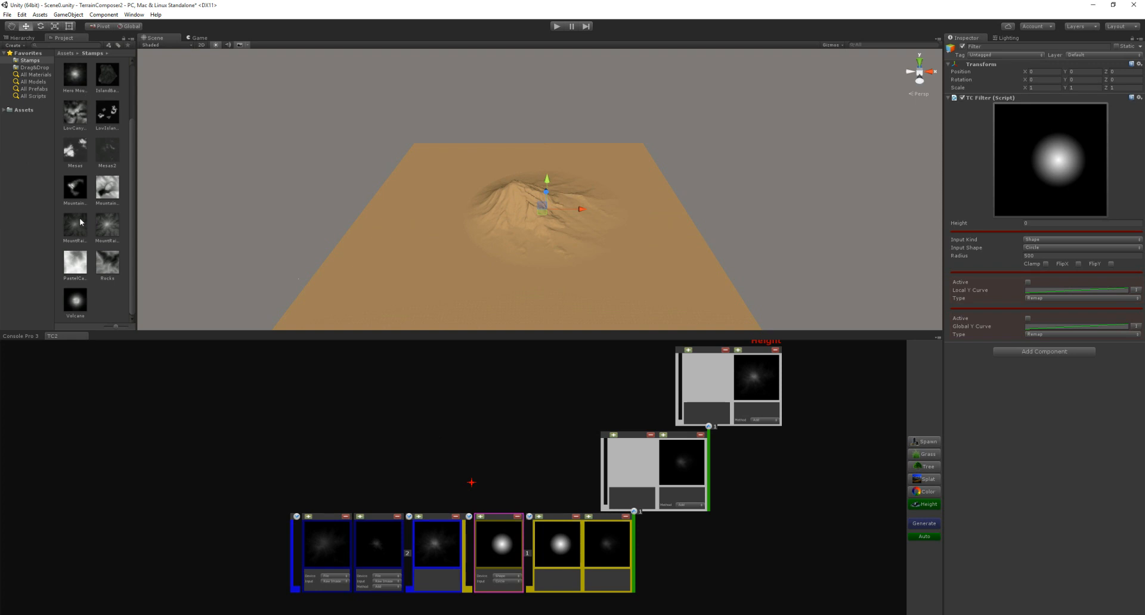
pyautogui.scroll(2, 98, 114)
pyautogui.moveTo(108, 115); pyautogui.dragTo(495, 557)
pyautogui.press('r')
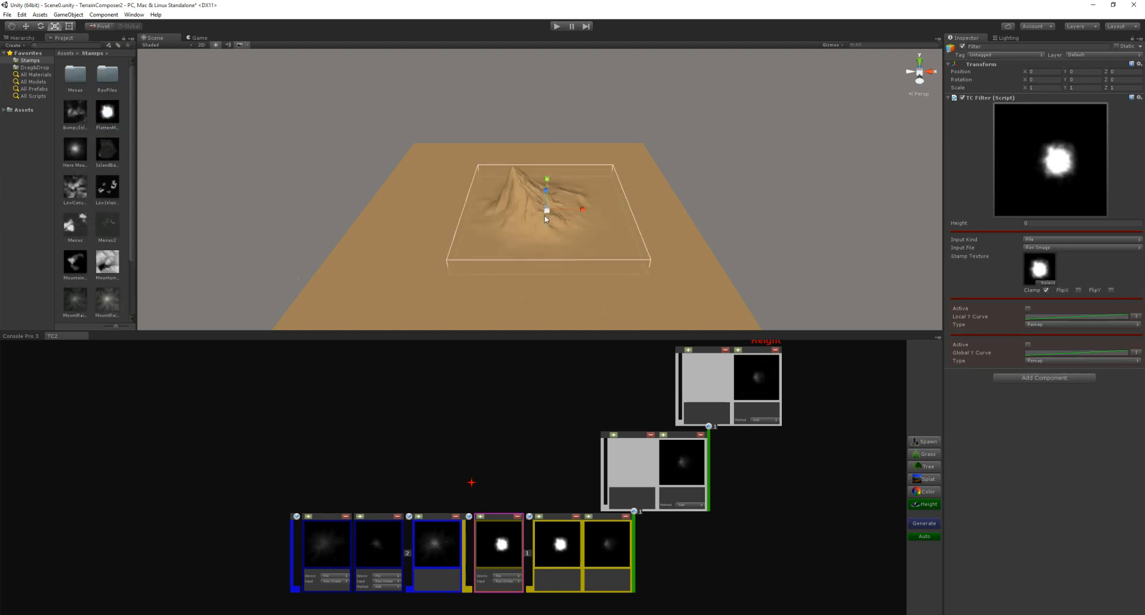
pyautogui.moveTo(544, 208)
pyautogui.mouseDown()
pyautogui.moveTo(593, 209)
pyautogui.moveTo(548, 200)
pyautogui.moveTo(551, 211)
pyautogui.mouseUp()
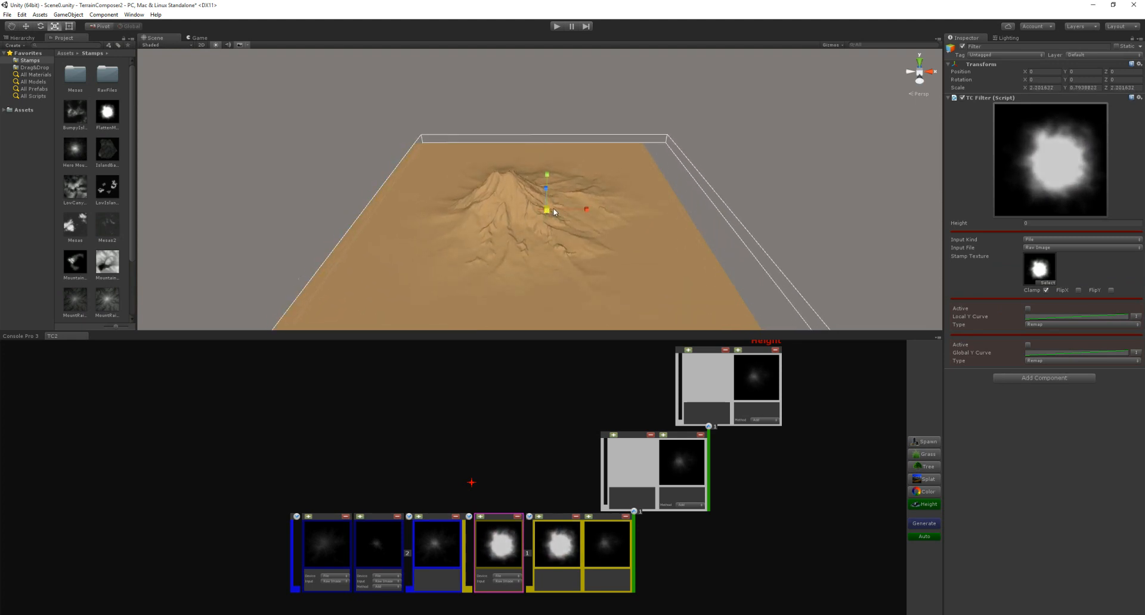
# Activate the mask filter's Local Y Curve and apply the preset that rises in small waves
pyautogui.click(1028, 344)
pyautogui.click(1028, 345)
pyautogui.click(1027, 308)
pyautogui.click(1035, 316)
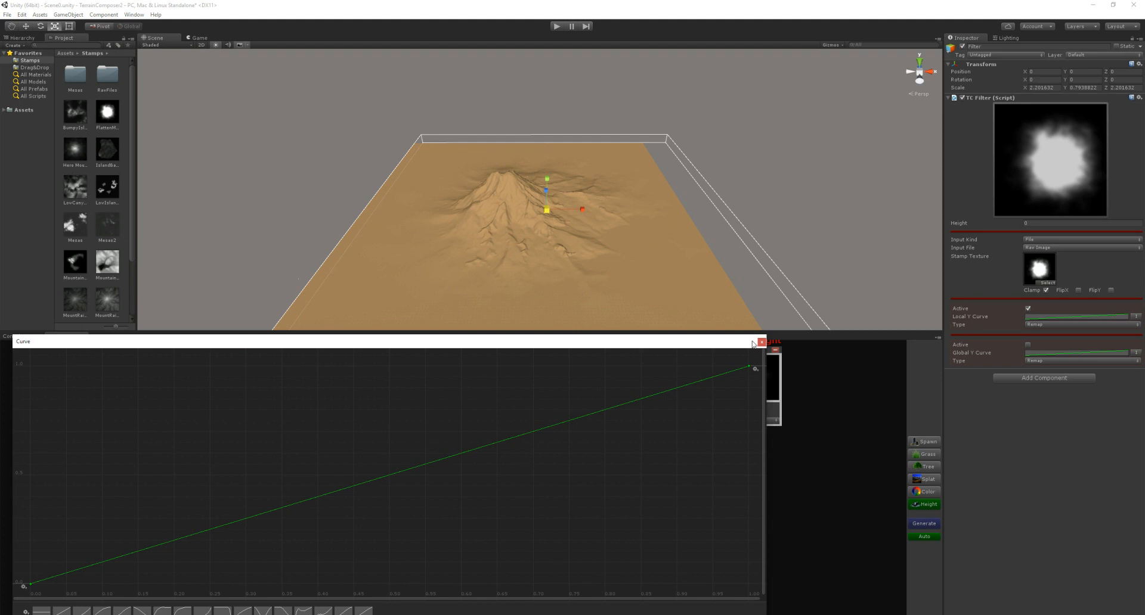
pyautogui.click(324, 611)
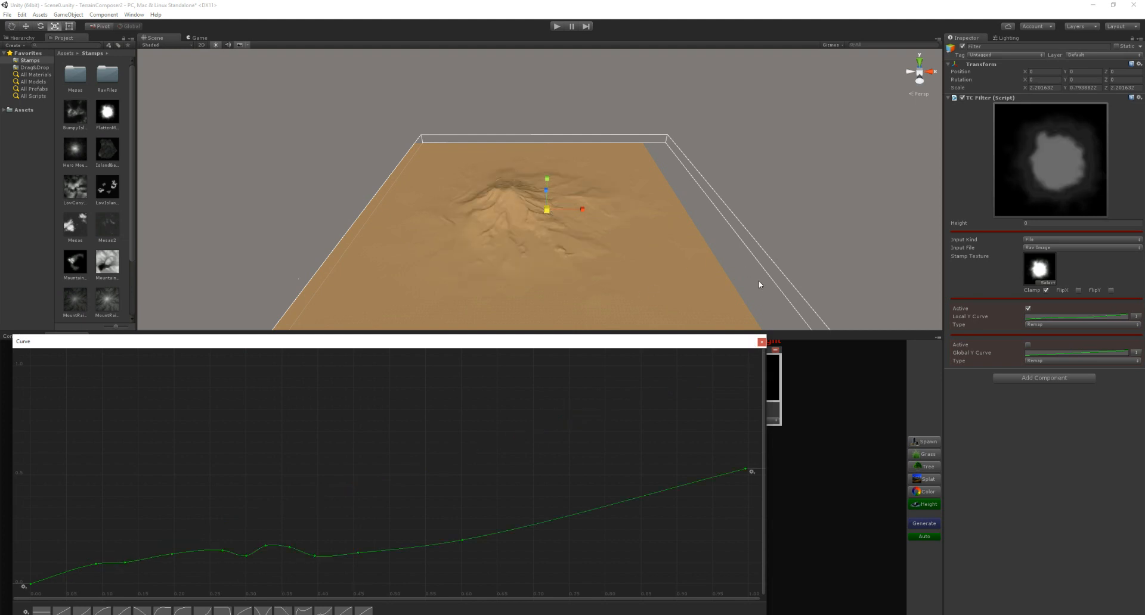
pyautogui.click(762, 341)
# Raise the mask filter's Y scale to about 1.1 and compare the terrain with the mask disabled and enabled
pyautogui.moveTo(549, 178); pyautogui.dragTo(549, 167)
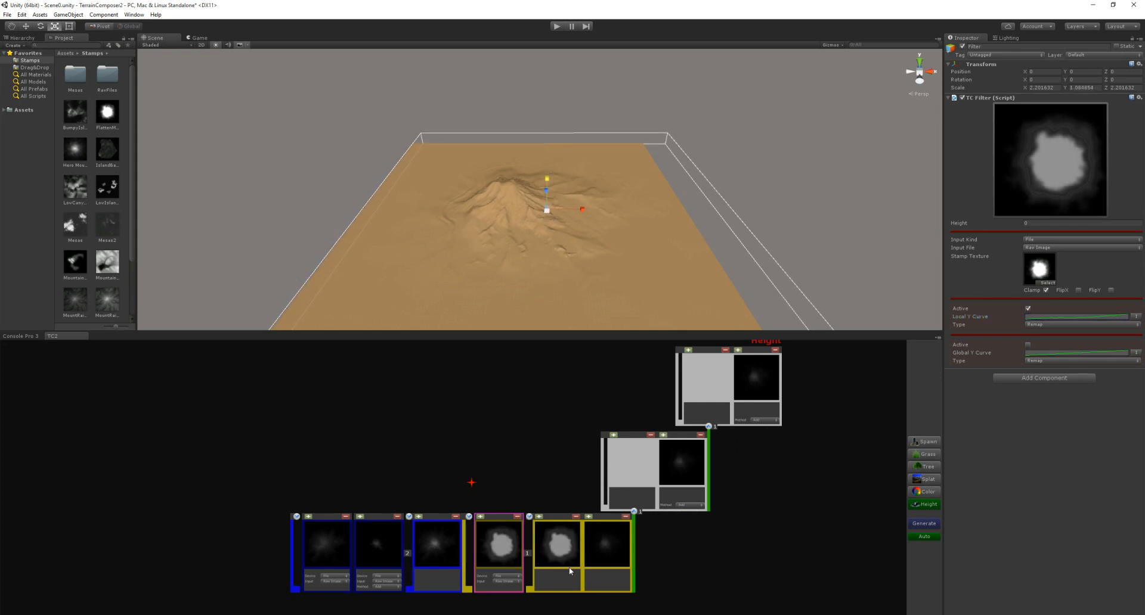
pyautogui.click(499, 535)
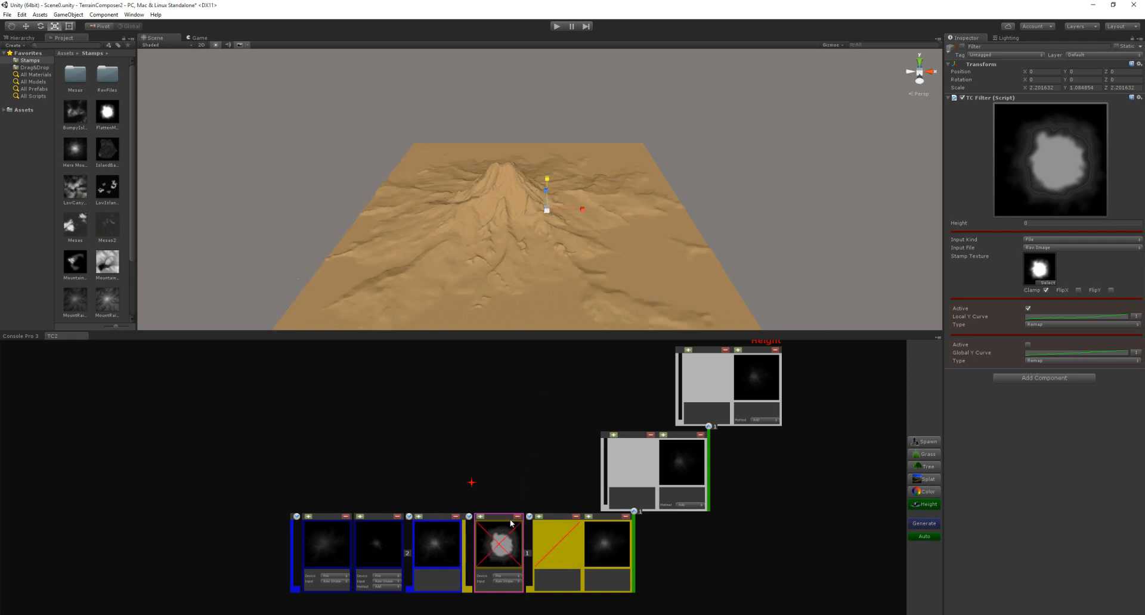
pyautogui.click(503, 543)
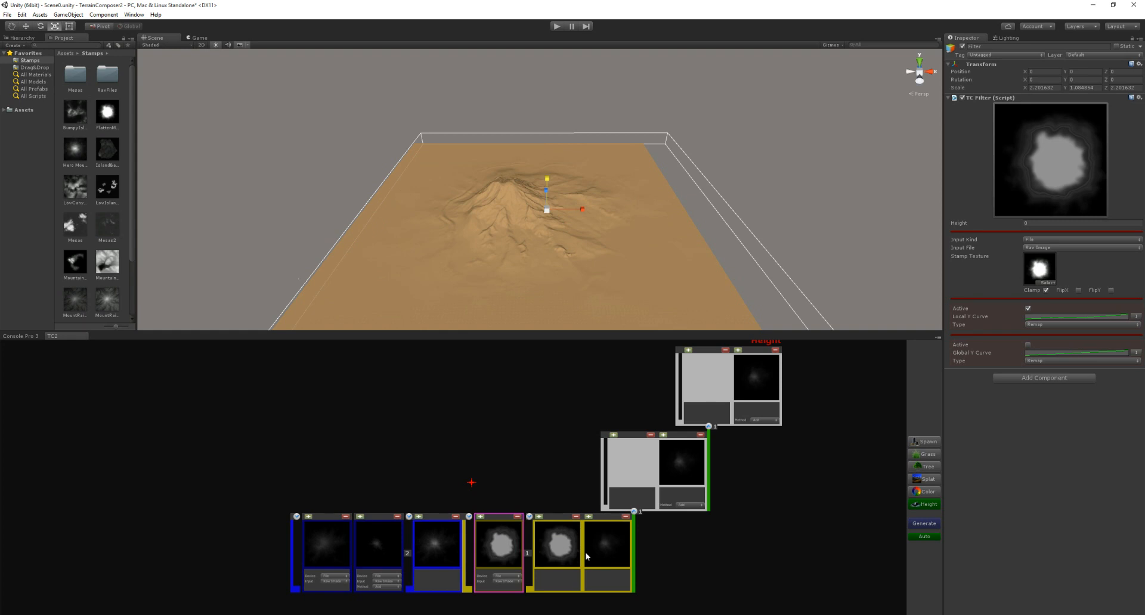
# Move the whole mountain layer to about X -128, Z 28 and scale it uniformly to about 1.1
pyautogui.click(599, 546)
pyautogui.press('w')
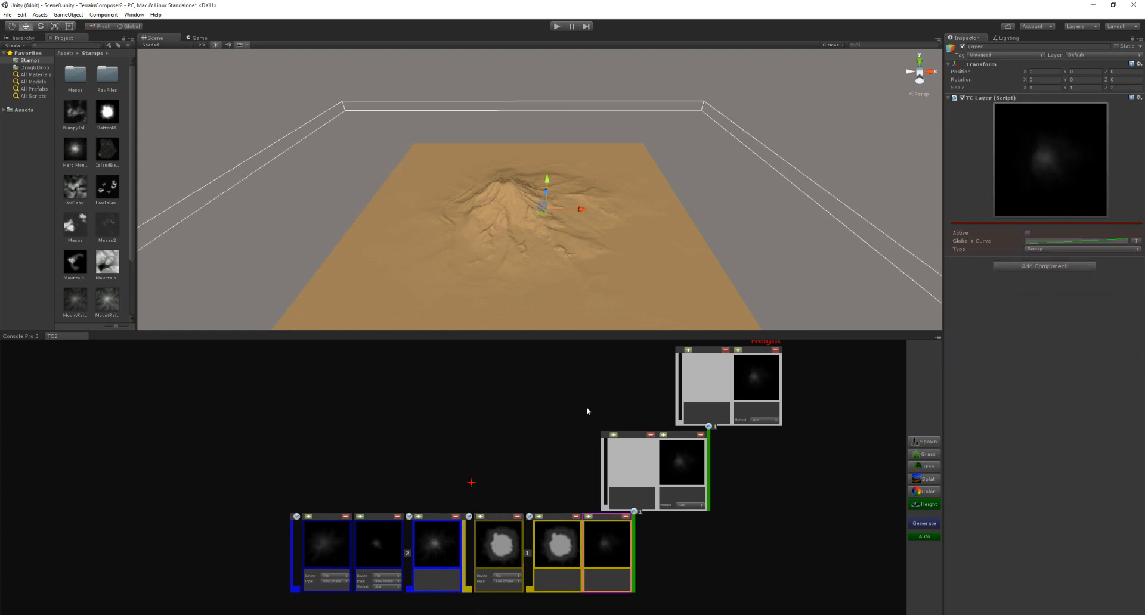
pyautogui.moveTo(582, 207); pyautogui.dragTo(547, 200)
pyautogui.press('r')
pyautogui.press('w')
pyautogui.moveTo(540, 202); pyautogui.dragTo(528, 212)
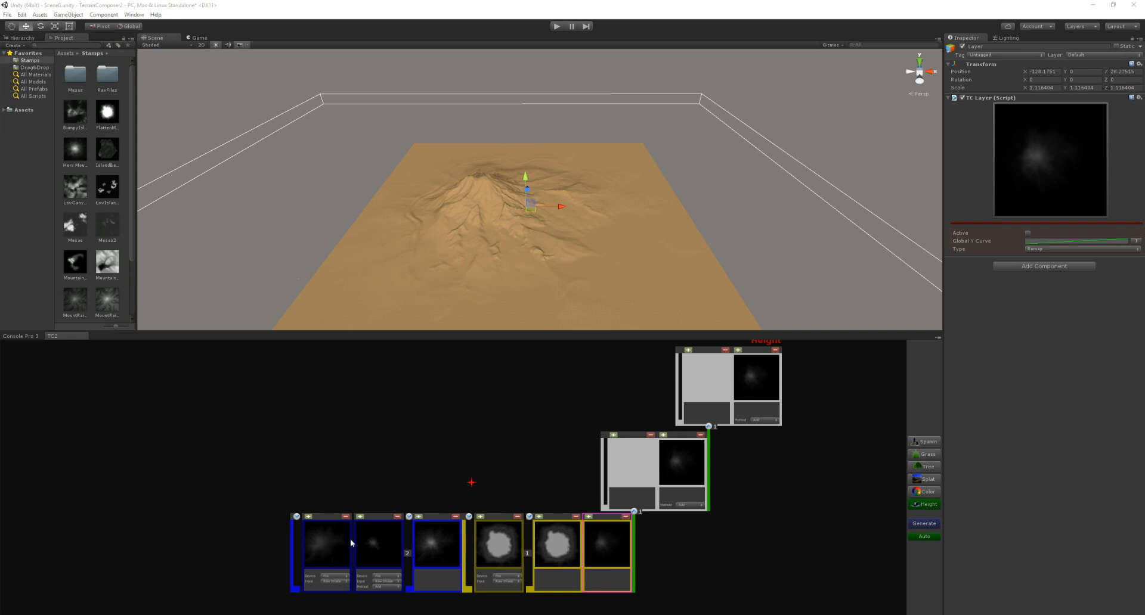
# Duplicate the mountain layer, move the copy toward the far side at about X 375, and scale it uniformly to about 1.6
pyautogui.click(609, 538)
pyautogui.hotkey('ctrl', 'd')
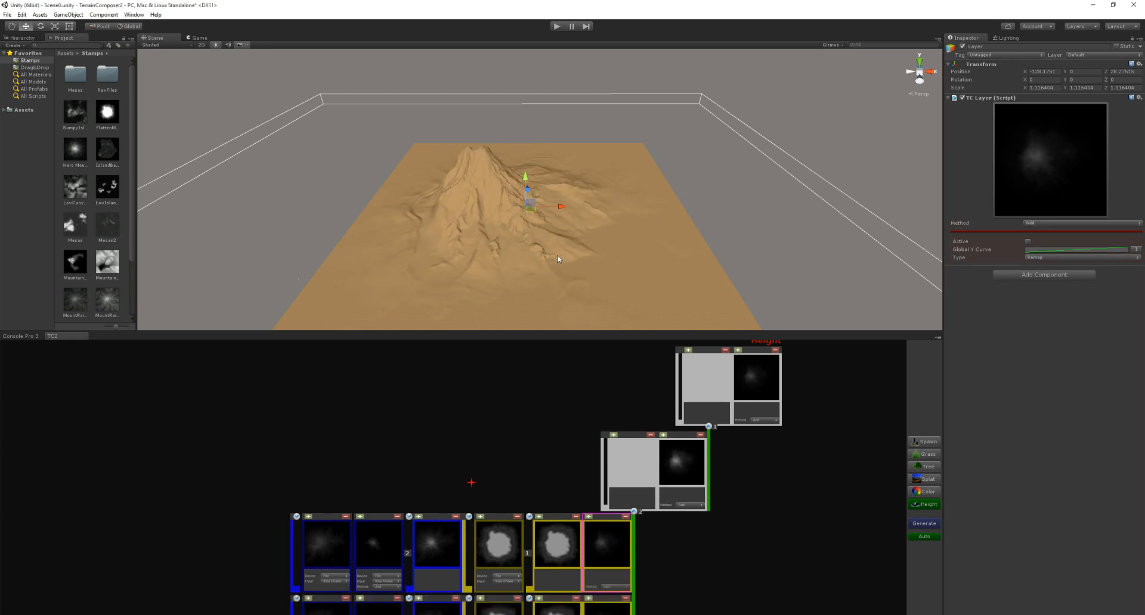
pyautogui.moveTo(530, 212); pyautogui.dragTo(603, 186)
pyautogui.press('r')
pyautogui.moveTo(588, 206); pyautogui.dragTo(537, 199, button='middle')
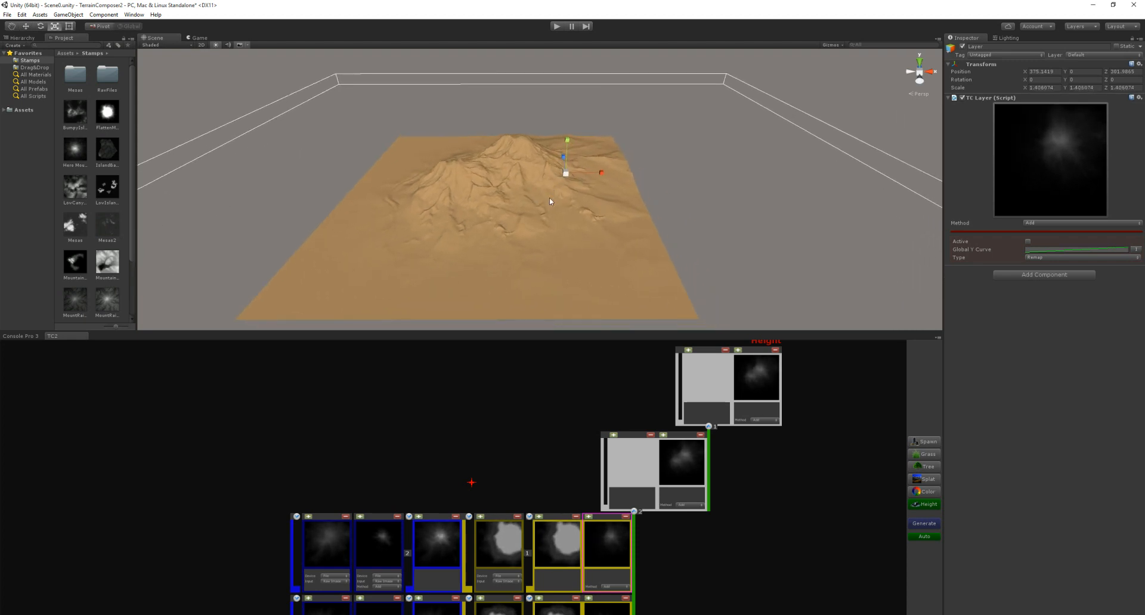
# Examine how the filters, layers and layer group in the node graph correspond to objects in the Hierarchy
pyautogui.moveTo(494, 460); pyautogui.dragTo(462, 407, button='right')
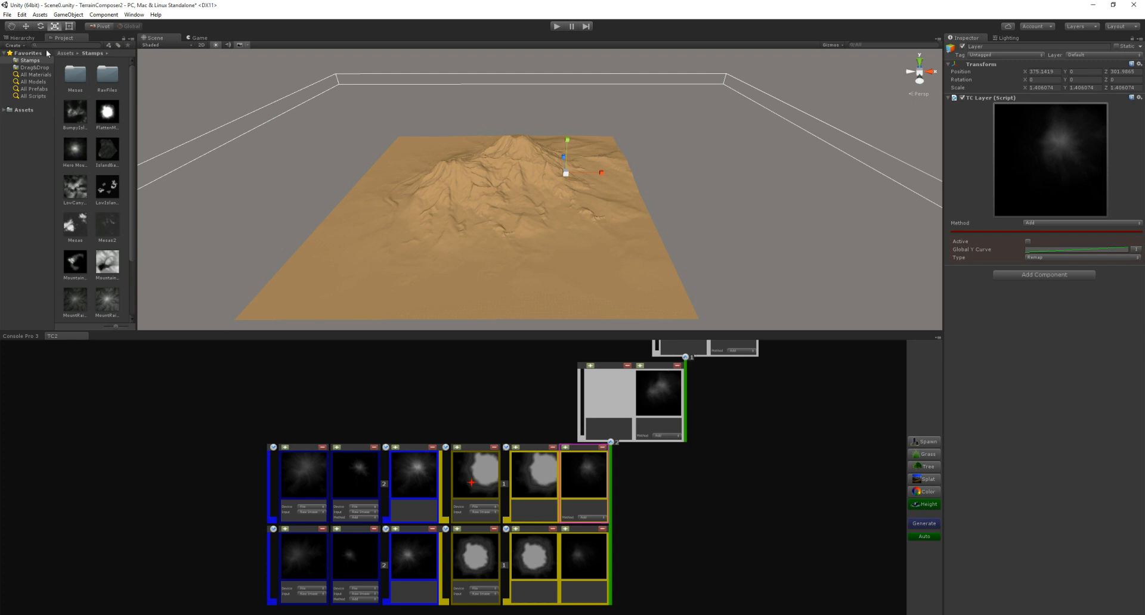
pyautogui.click(27, 39)
pyautogui.click(303, 565)
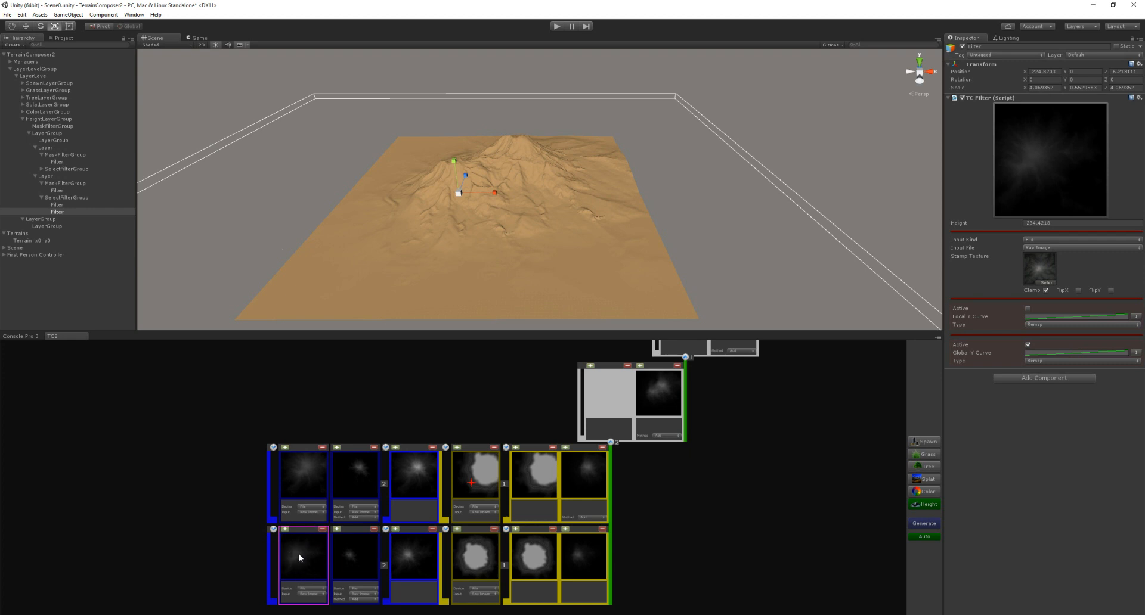
pyautogui.click(351, 552)
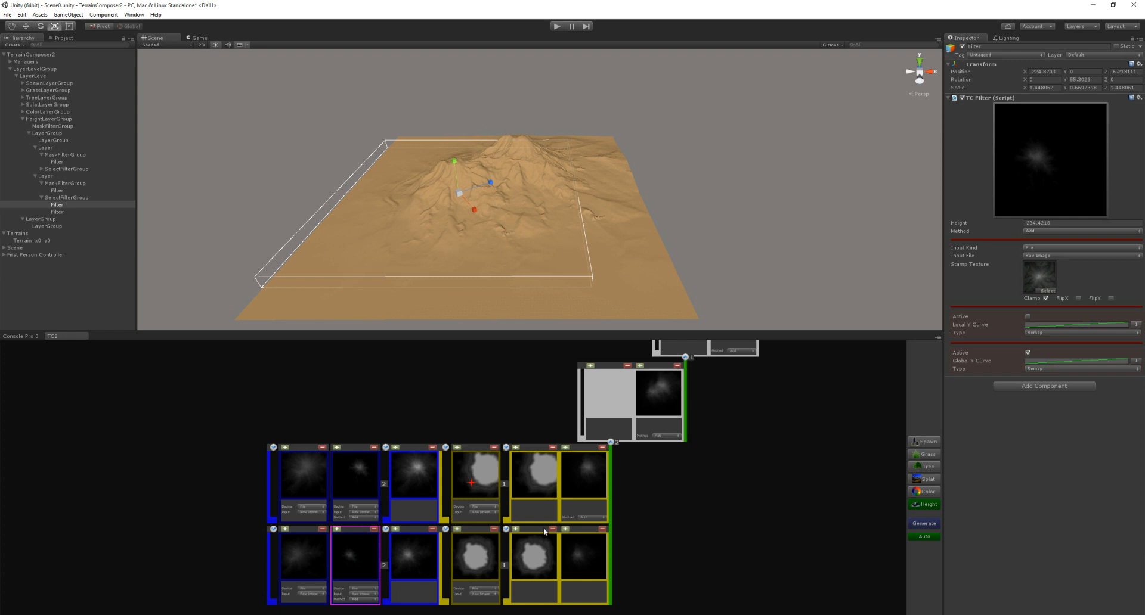
pyautogui.click(584, 535)
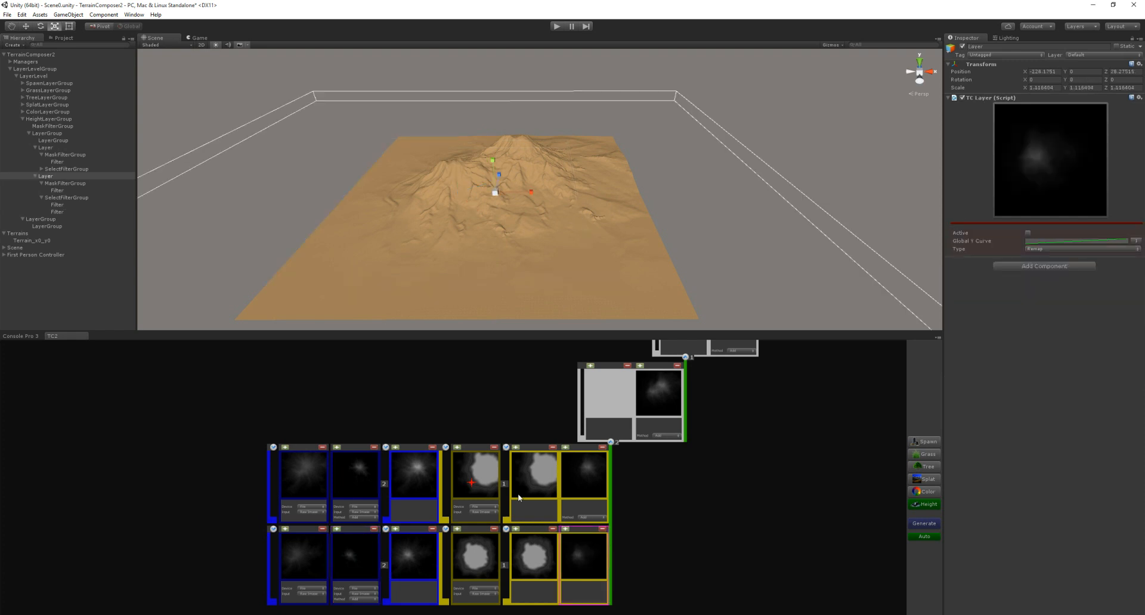
pyautogui.click(302, 480)
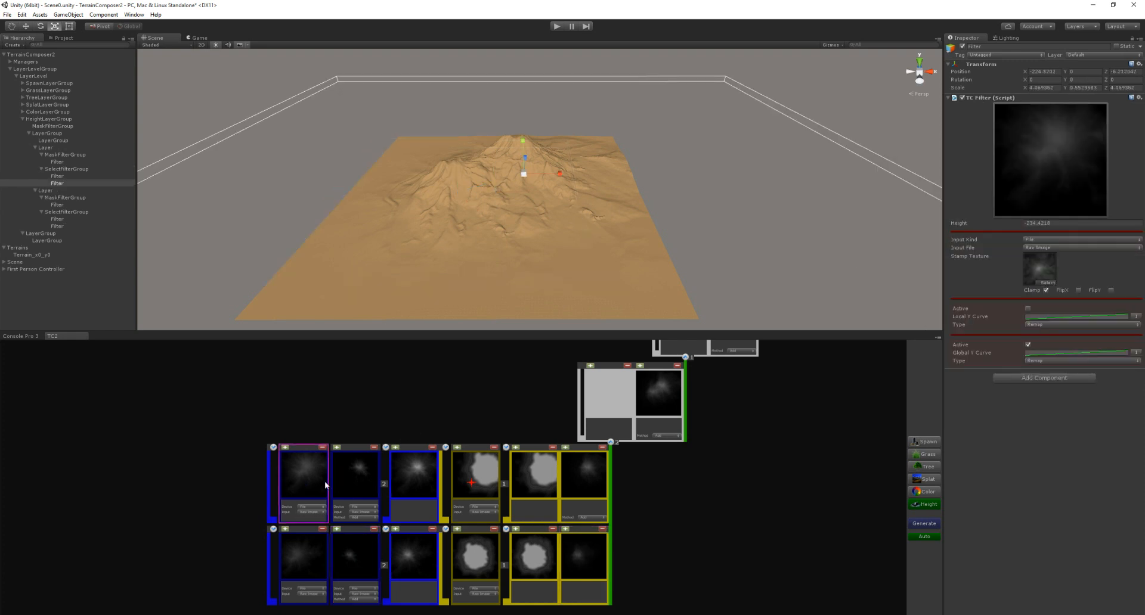
pyautogui.click(592, 480)
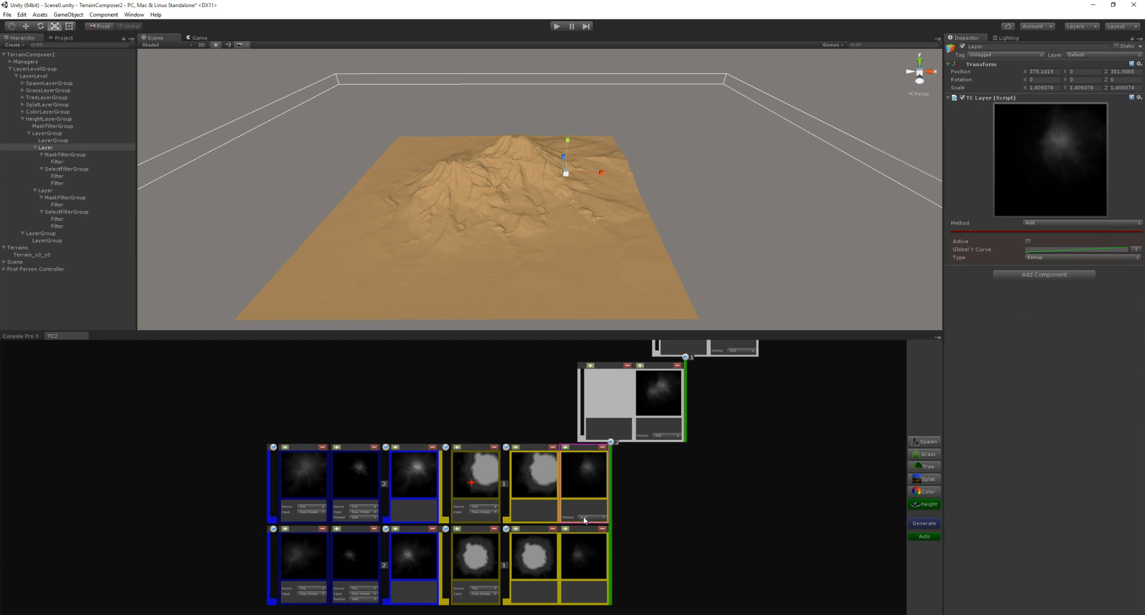
pyautogui.click(656, 385)
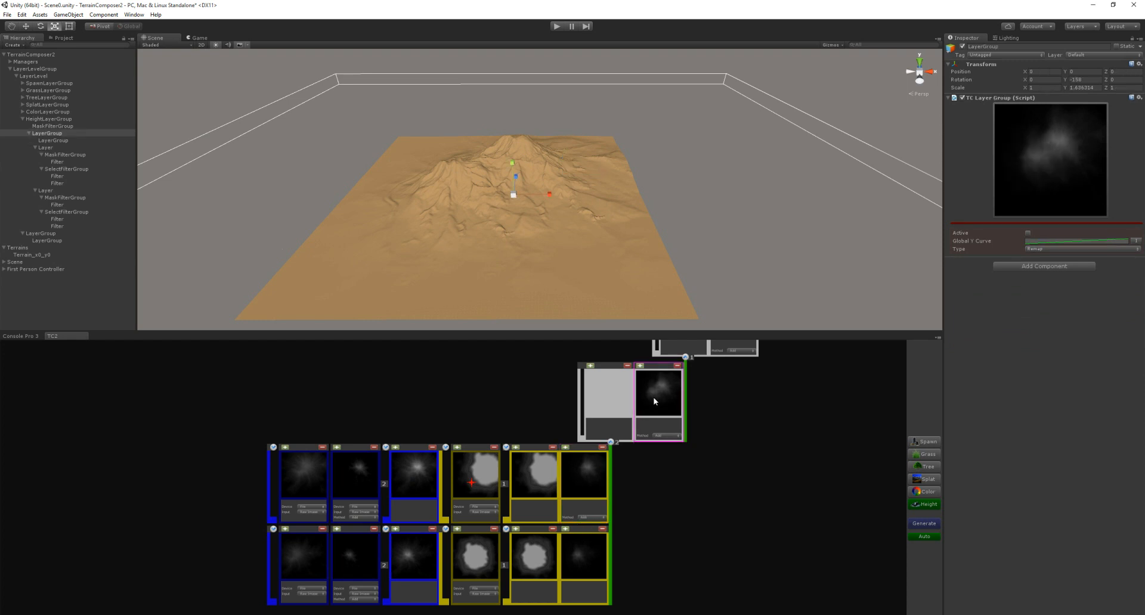
# Try the Overlay blend method on the duplicated layer, and set its method to Max
pyautogui.click(592, 516)
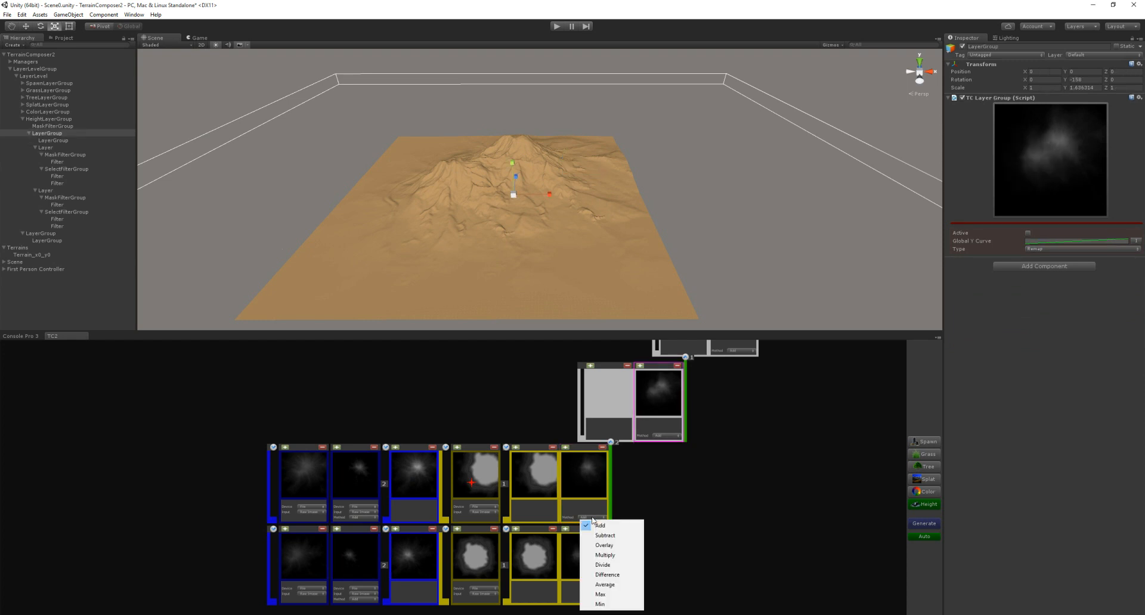
pyautogui.click(596, 545)
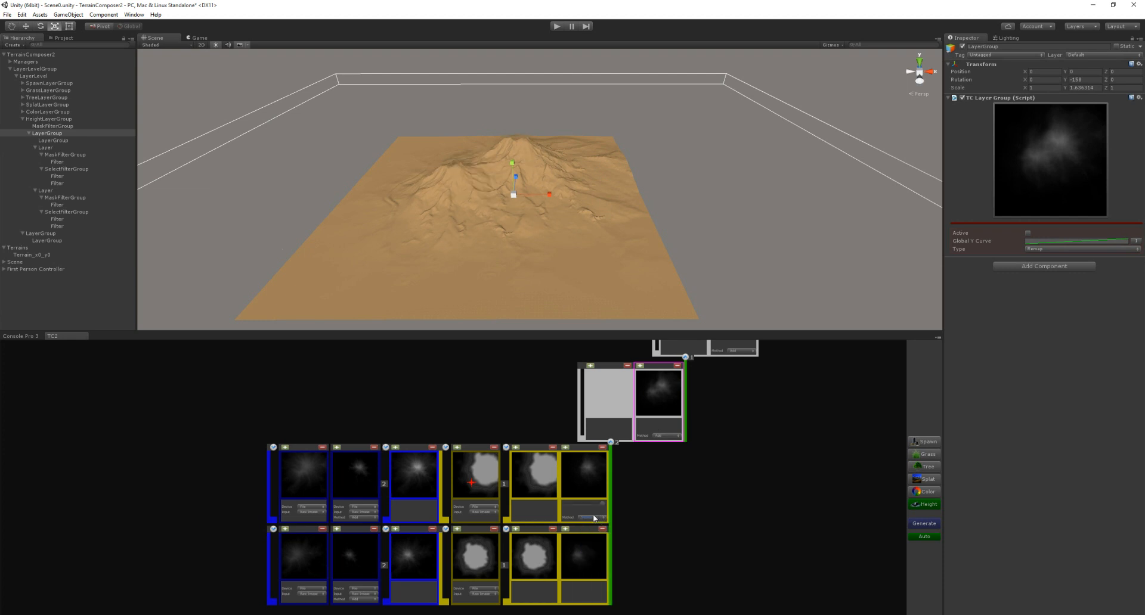
pyautogui.moveTo(601, 504)
pyautogui.mouseDown()
pyautogui.moveTo(548, 499)
pyautogui.moveTo(616, 510)
pyautogui.mouseUp()
pyautogui.click(585, 517)
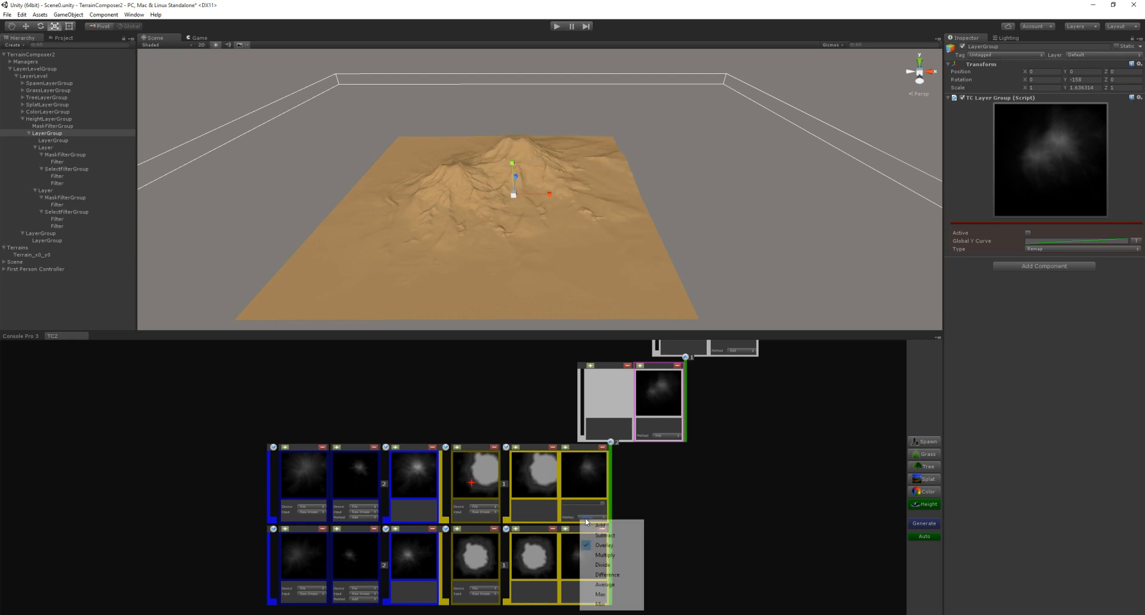
pyautogui.click(590, 596)
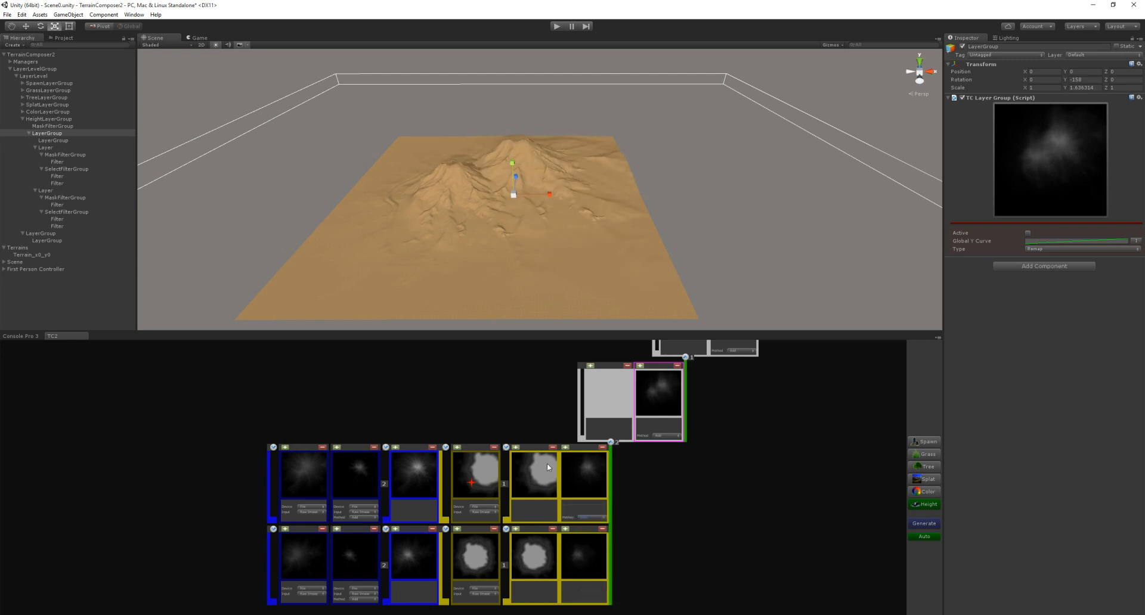
# Move the layer group holding both mountain layers to about X 71, Z -5
pyautogui.press('w')
pyautogui.moveTo(514, 197); pyautogui.dragTo(546, 180)
pyautogui.click(574, 502)
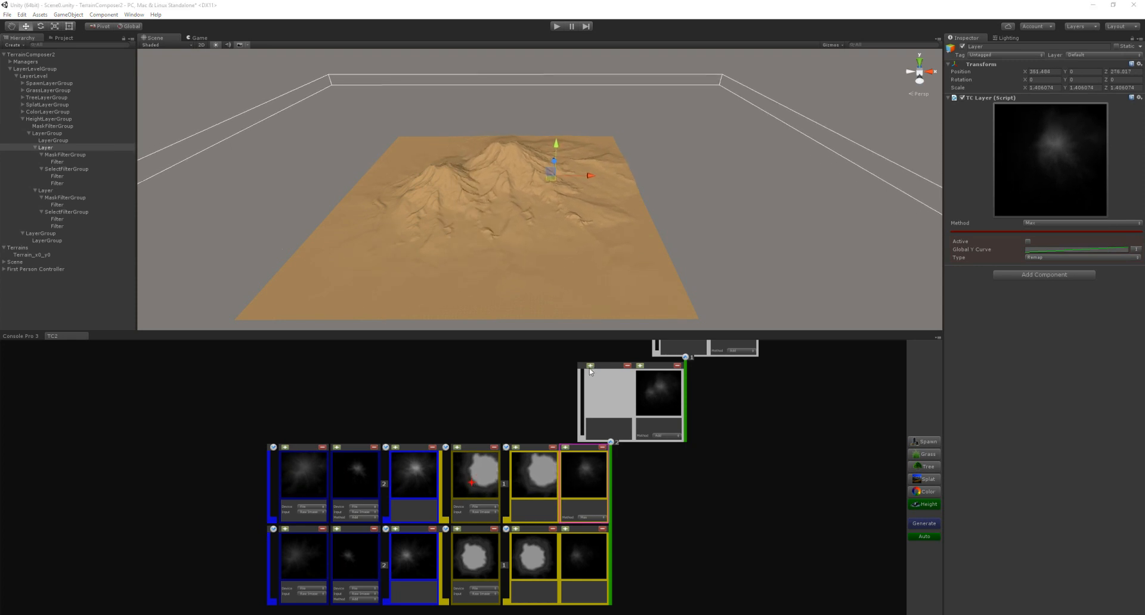
pyautogui.click(663, 388)
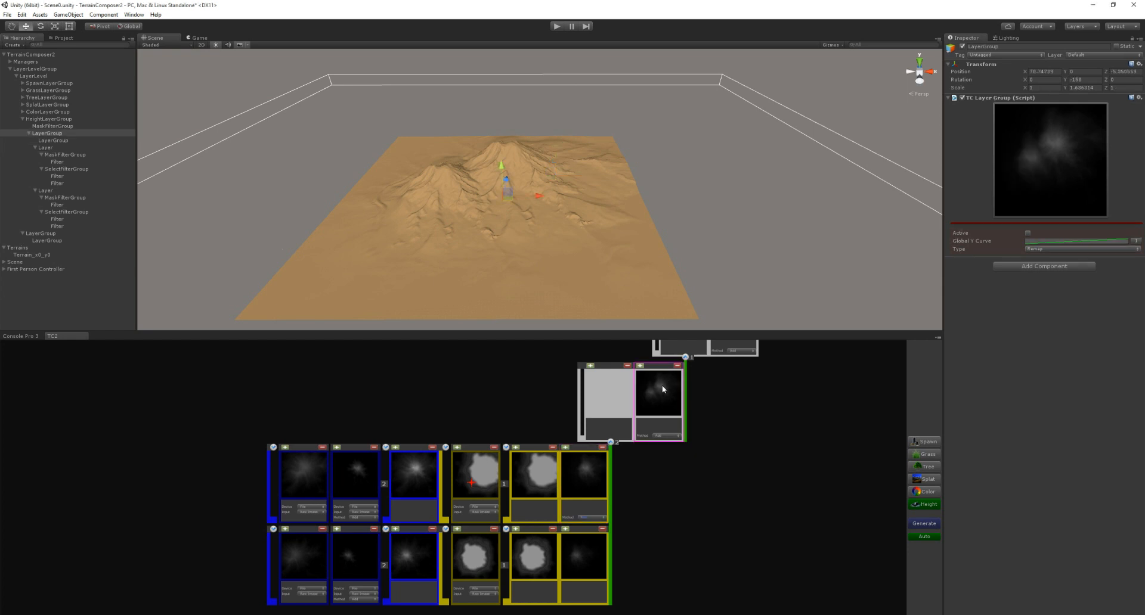
# Mask the layer group with a copy of the upper layer's mask filter, placed at about X -83, Z 173 and scaled to about 2.8
pyautogui.click(590, 367)
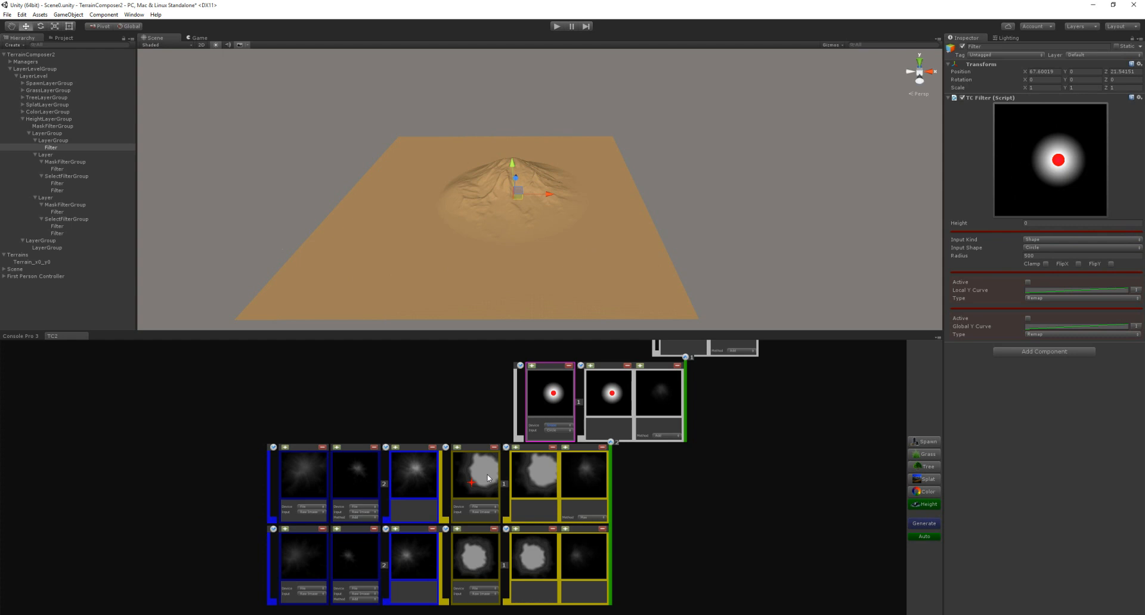
pyautogui.moveTo(490, 471); pyautogui.dragTo(599, 395)
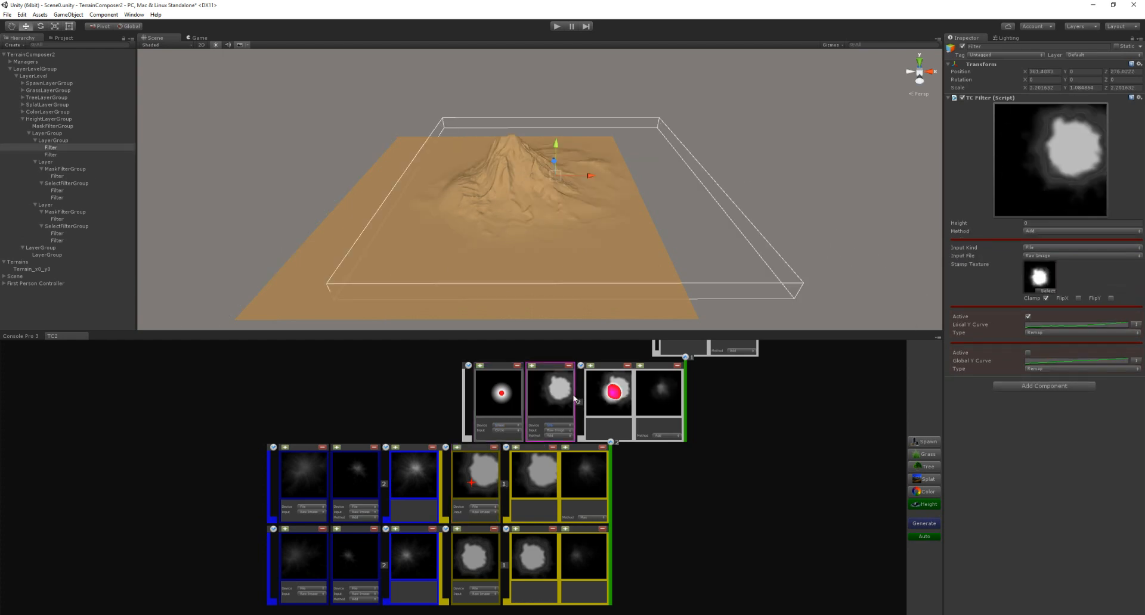
pyautogui.click(516, 365)
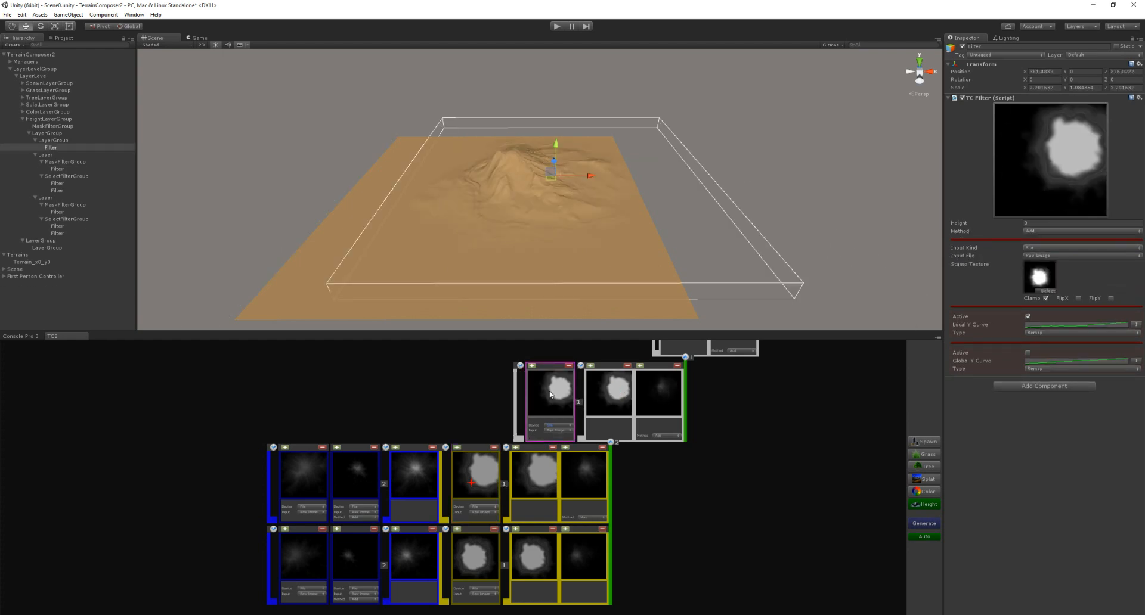
pyautogui.moveTo(550, 173); pyautogui.dragTo(508, 184)
pyautogui.press('r')
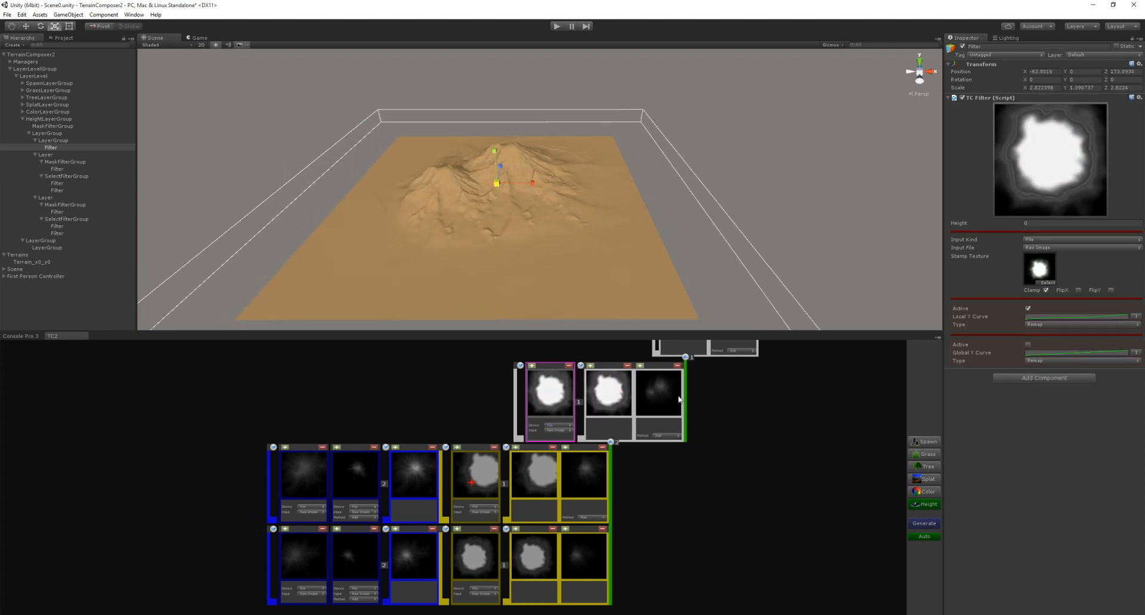
# Duplicate the masked layer group and move the copy toward the near side of the terrain
pyautogui.moveTo(679, 400); pyautogui.dragTo(614, 438, button='right')
pyautogui.click(602, 434)
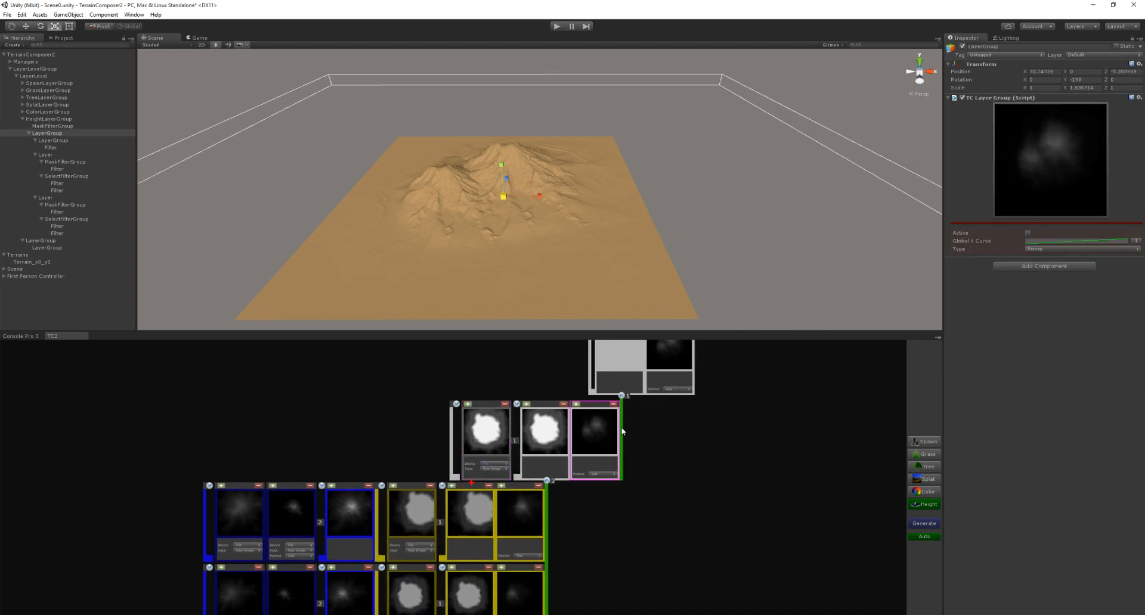
pyautogui.scroll(-3, 591, 442)
pyautogui.hotkey('ctrl', 'd')
pyautogui.moveTo(576, 484); pyautogui.dragTo(549, 424, button='right')
pyautogui.press('w')
pyautogui.moveTo(507, 194); pyautogui.dragTo(591, 256)
# Add a copied mask stamp to the Height layer group and move the whole group to about X -330, Z 201
pyautogui.moveTo(638, 420); pyautogui.dragTo(590, 486, button='right')
pyautogui.click(482, 383)
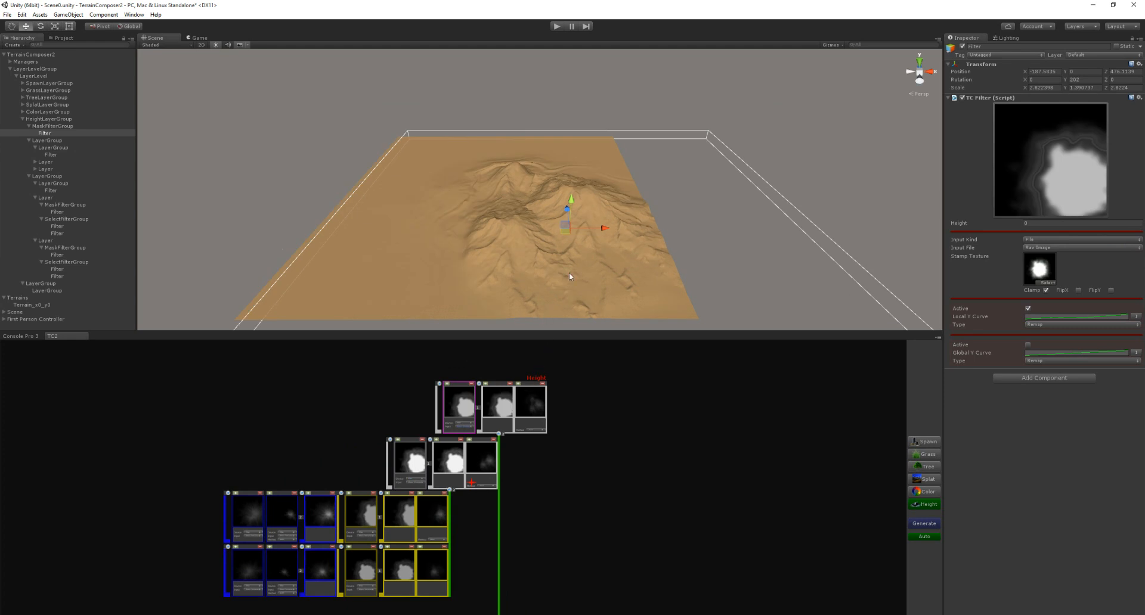
pyautogui.click(524, 402)
pyautogui.moveTo(520, 198); pyautogui.dragTo(479, 180)
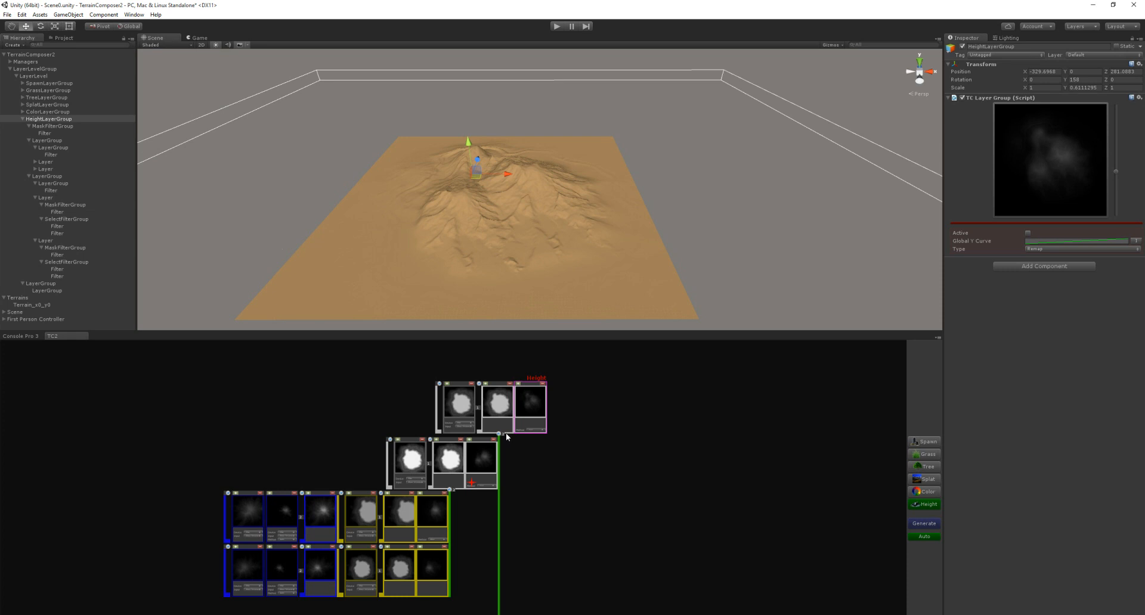
# Remove the mask filter from the Height layer group and move the second layer group to about X 20, Z 419
pyautogui.scroll(-3, 622, 431)
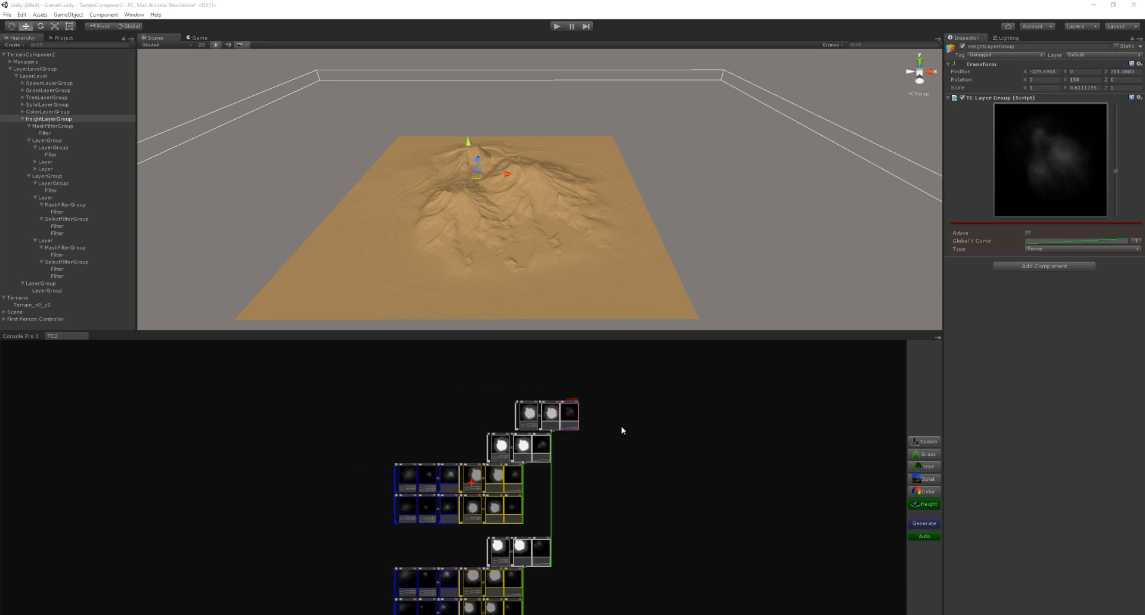
pyautogui.scroll(-2, 622, 431)
pyautogui.scroll(5, 587, 502)
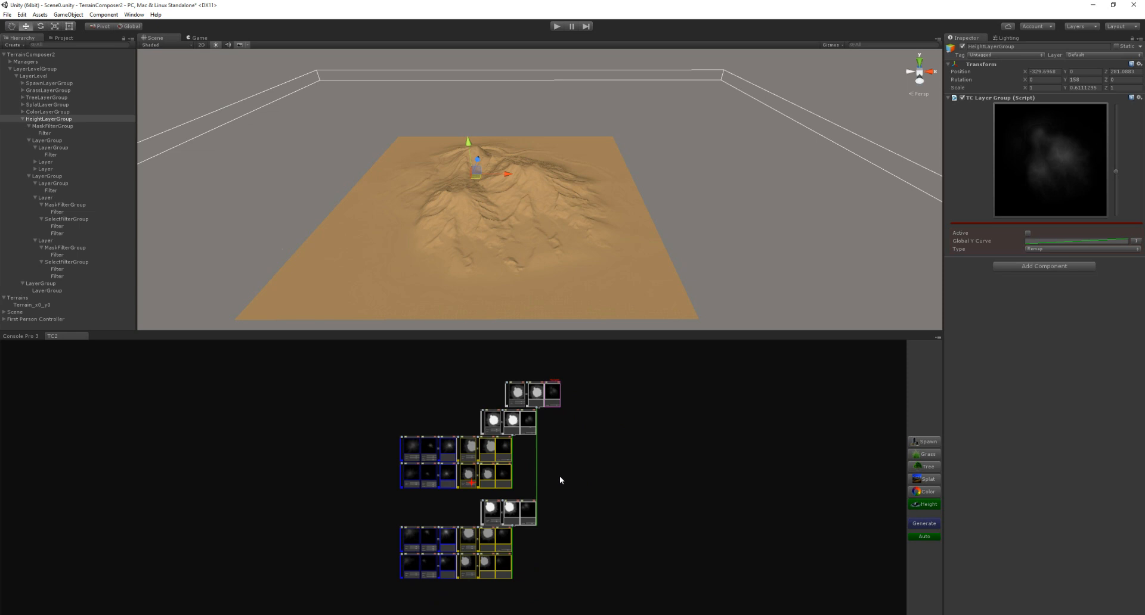
pyautogui.moveTo(515, 389); pyautogui.dragTo(528, 480, button='middle')
pyautogui.click(484, 405)
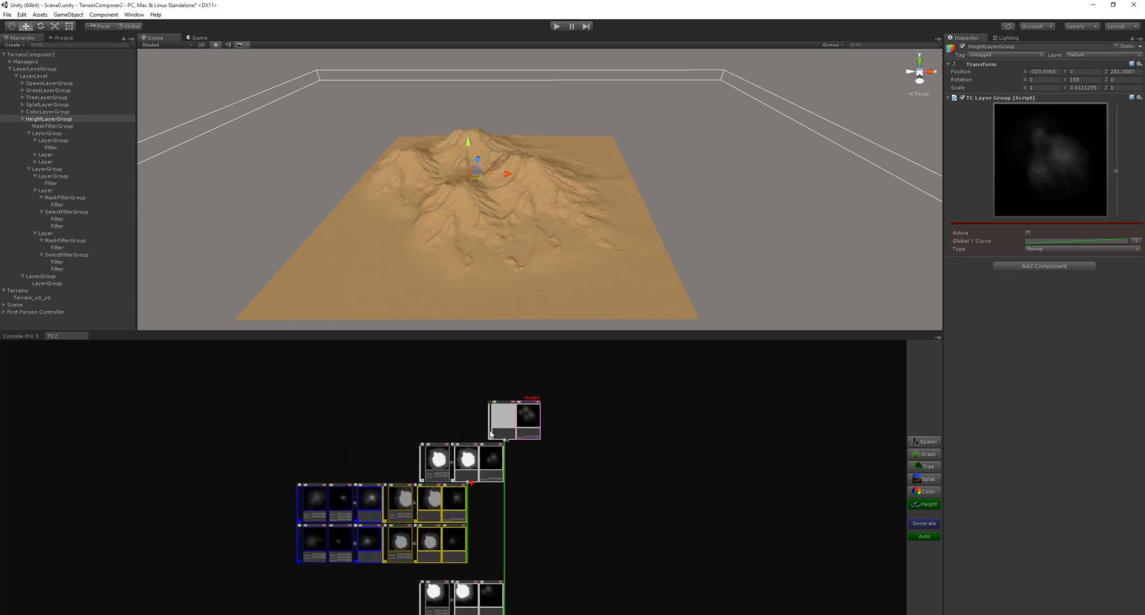
pyautogui.click(494, 604)
pyautogui.moveTo(467, 180); pyautogui.dragTo(486, 207)
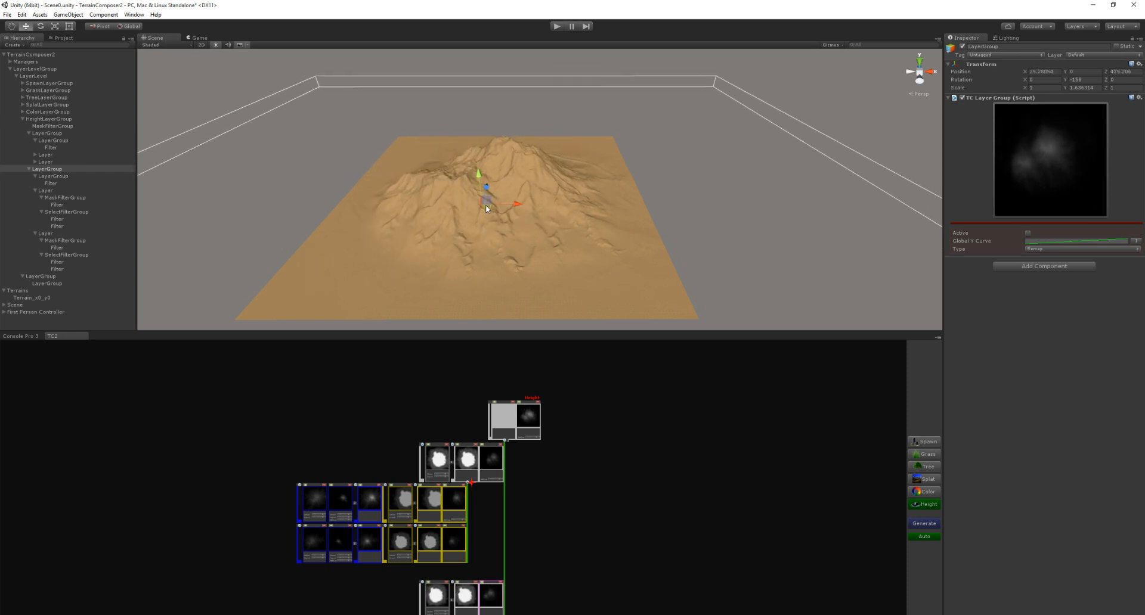
# Delete the layers and the mask filter of the first layer group
pyautogui.click(502, 445)
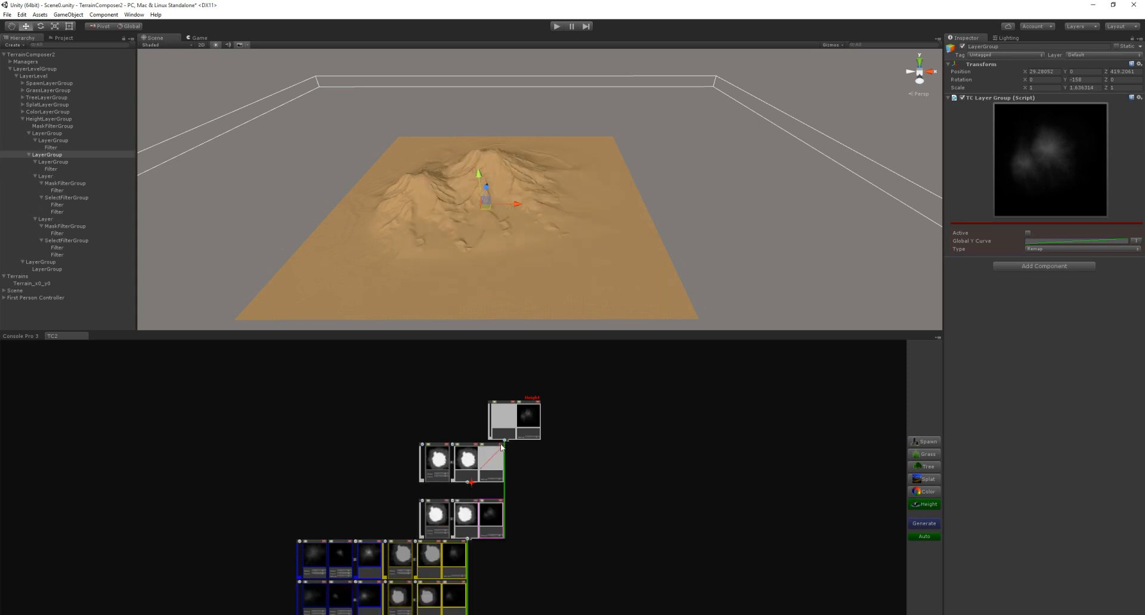
pyautogui.scroll(5, 501, 448)
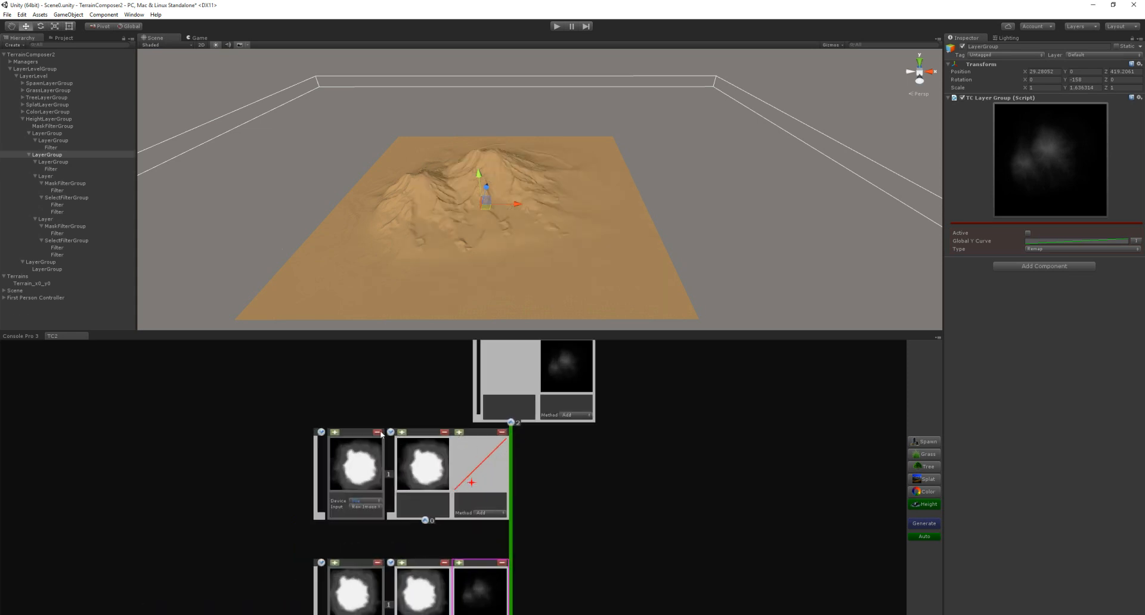
pyautogui.click(378, 432)
# Set the emptied layer group's method to Overlay and give it a new layer containing an empty height filter
pyautogui.click(461, 433)
pyautogui.click(488, 513)
pyautogui.click(498, 538)
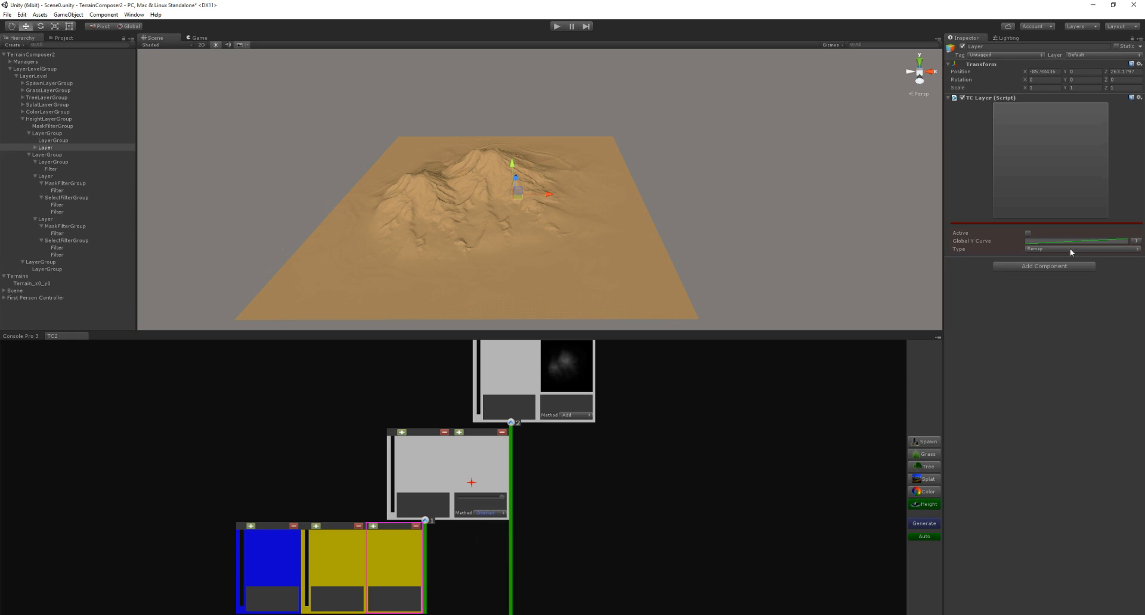
pyautogui.moveTo(333, 485); pyautogui.dragTo(414, 429)
pyautogui.click(333, 470)
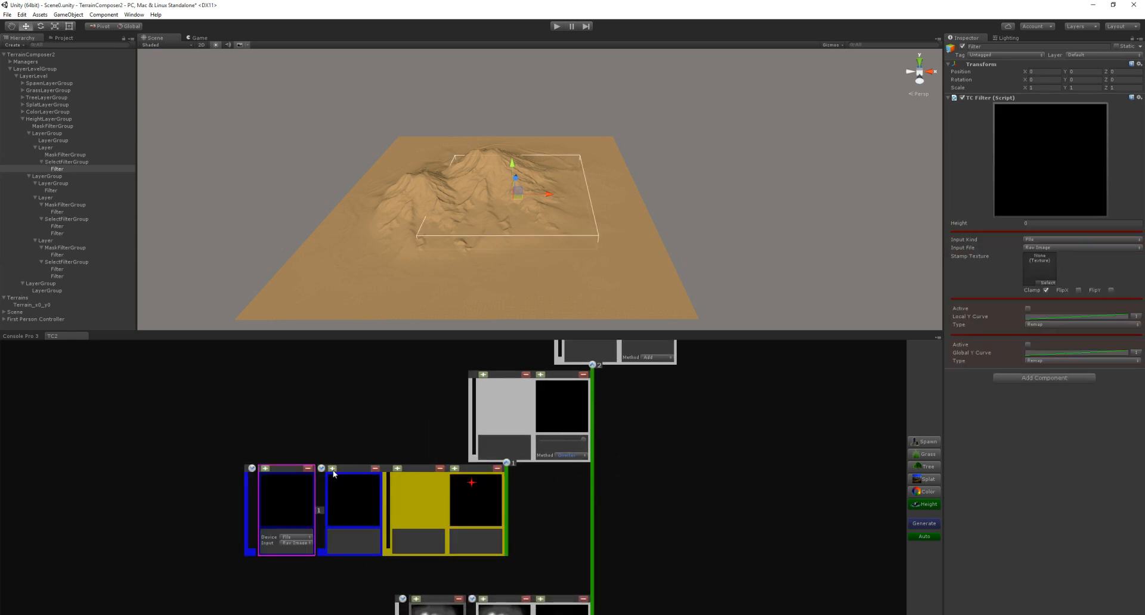
# Assign the canyon stamp to the new filter and scale it to cover the whole terrain with a height scale of about 0.53
pyautogui.click(54, 37)
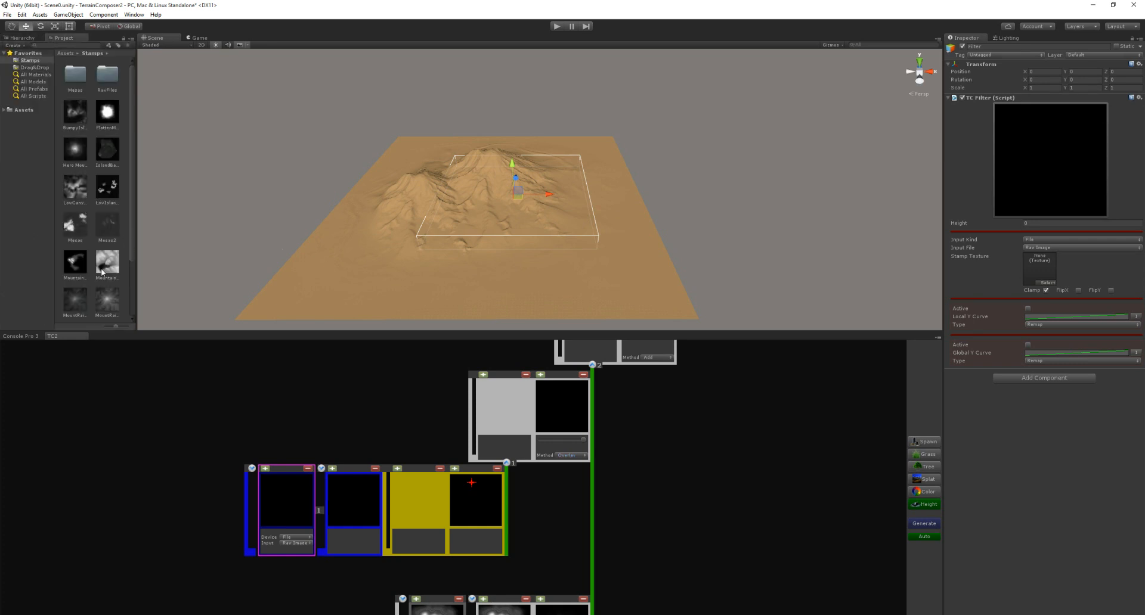
pyautogui.scroll(-3, 113, 212)
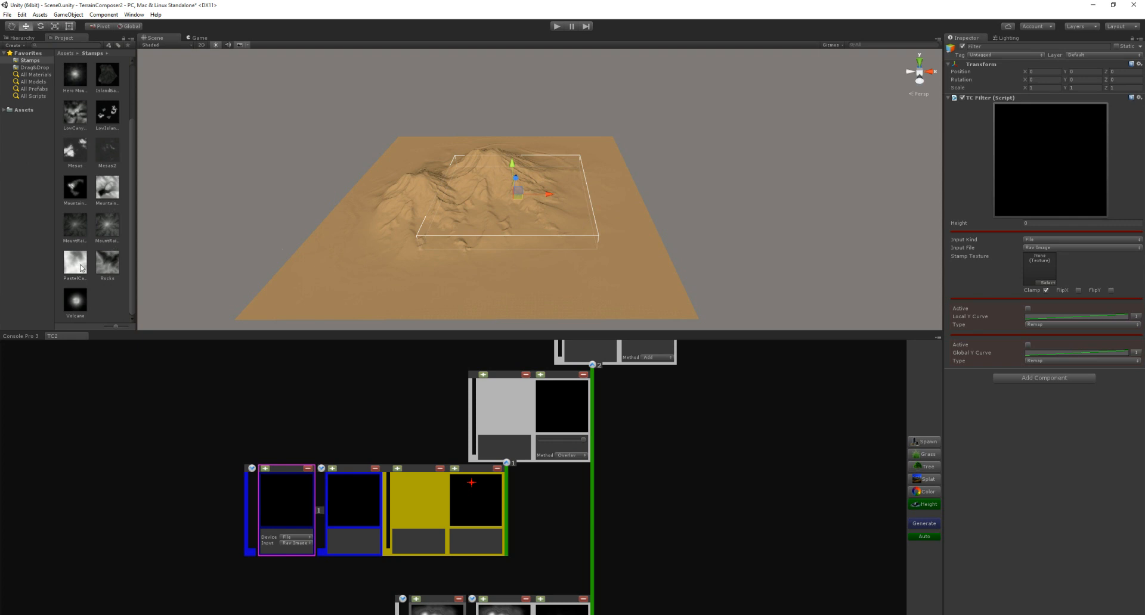
pyautogui.moveTo(75, 112); pyautogui.dragTo(225, 423)
pyautogui.moveTo(270, 491); pyautogui.dragTo(271, 492)
pyautogui.press('r')
pyautogui.moveTo(515, 166)
pyautogui.mouseDown()
pyautogui.moveTo(515, 192)
pyautogui.moveTo(592, 198)
pyautogui.moveTo(513, 162)
pyautogui.mouseUp()
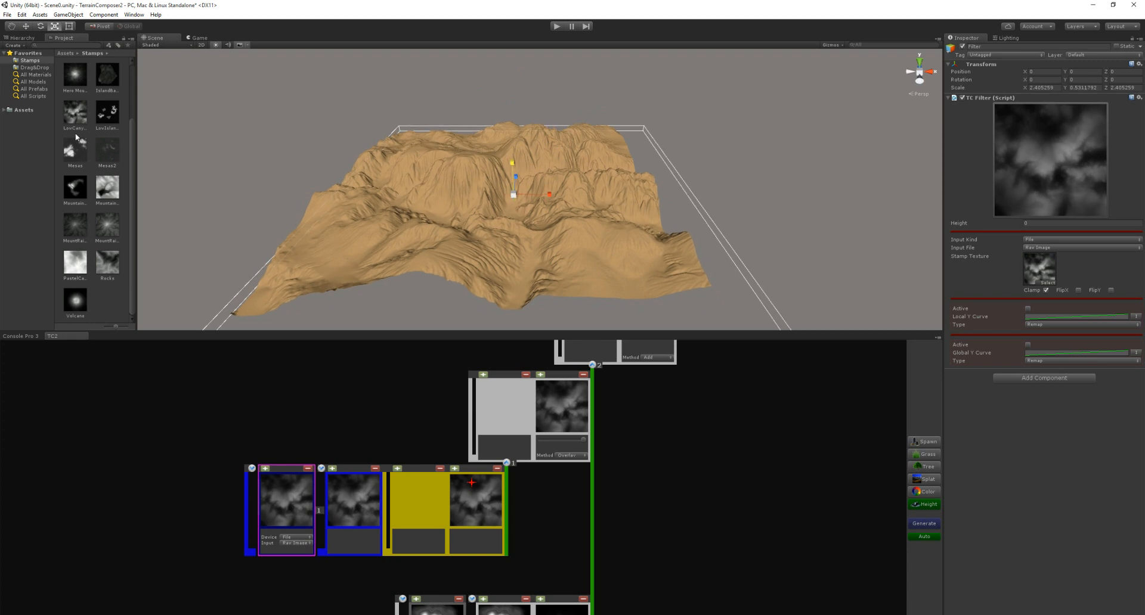
# Add a second height filter to the Overlay group's layer and assign the hero mountain stamp to it
pyautogui.click(333, 471)
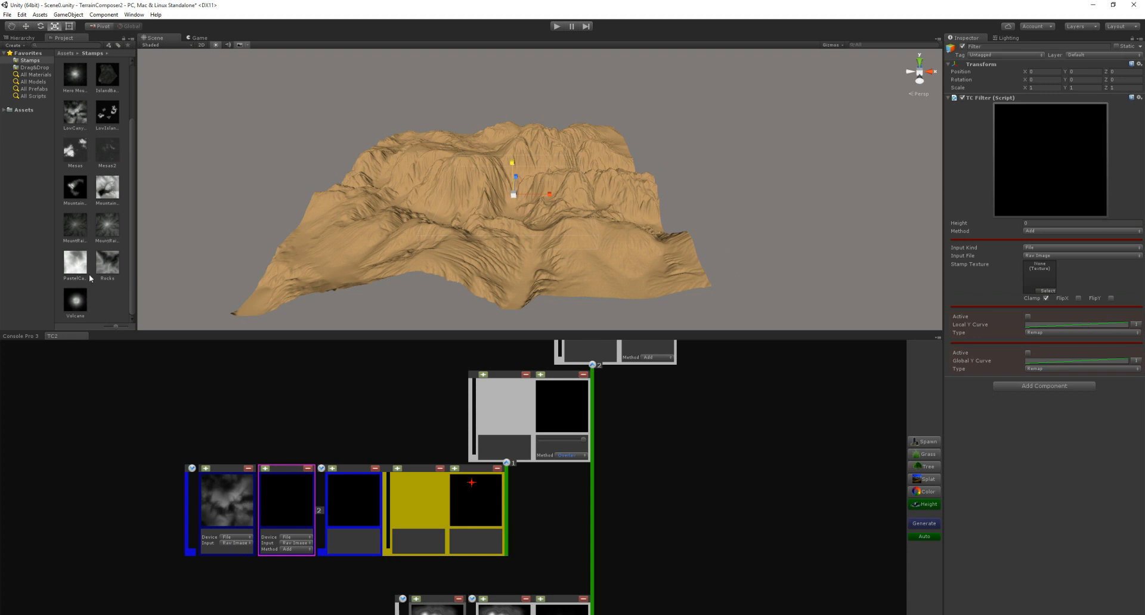
pyautogui.scroll(3, 95, 232)
pyautogui.moveTo(87, 129); pyautogui.dragTo(288, 502)
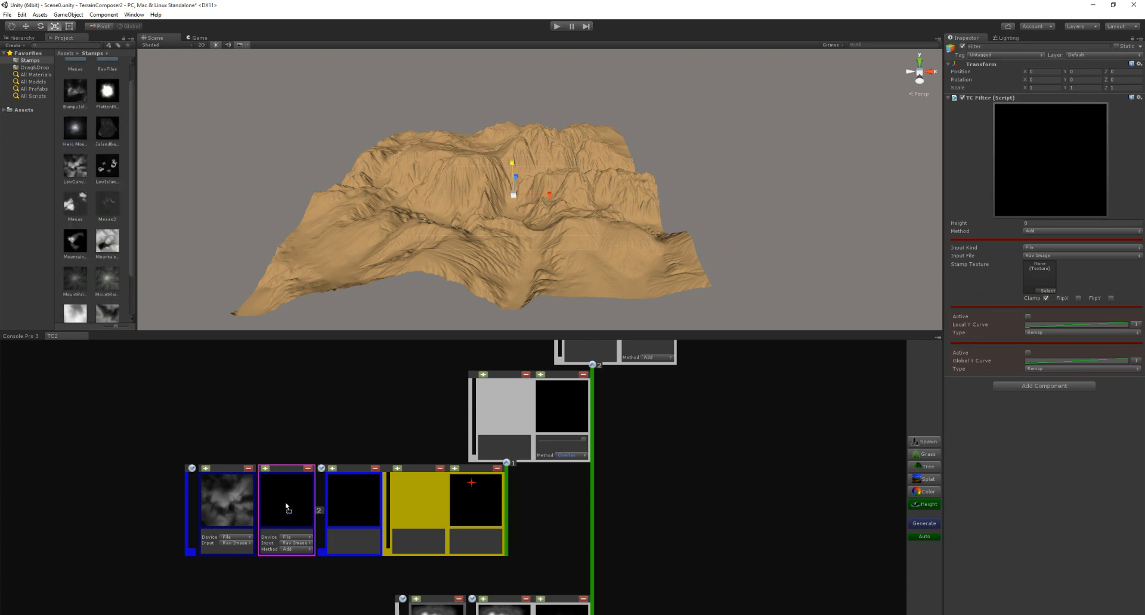
# Place the mountain filter at about X 249 with its global Y curve active, scaled to about 3.2 horizontally and 0.59 in height
pyautogui.moveTo(512, 158)
pyautogui.mouseDown()
pyautogui.moveTo(517, 187)
pyautogui.moveTo(512, 162)
pyautogui.mouseUp()
pyautogui.click(1027, 353)
pyautogui.press('w')
pyautogui.moveTo(512, 167); pyautogui.dragTo(586, 198)
pyautogui.press('r')
pyautogui.press('w')
pyautogui.press('r')
pyautogui.moveTo(552, 161); pyautogui.dragTo(552, 166)
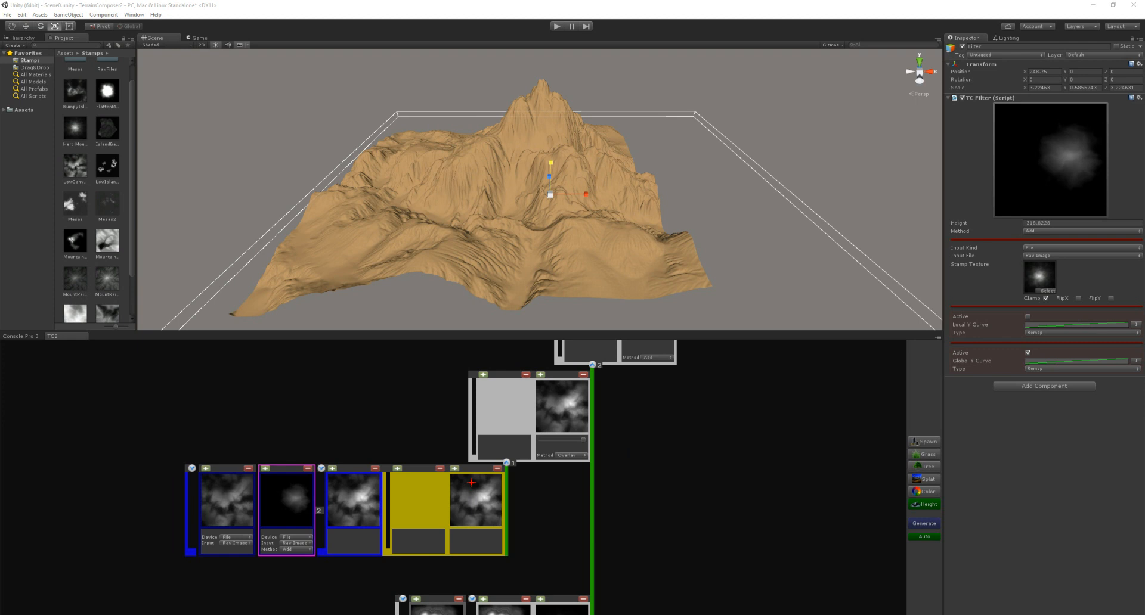
# Review the MoveObject script in Visual Studio, and add the Move Object component to the Overlay layer group with Rot Speed 1
pyautogui.click(186, 614)
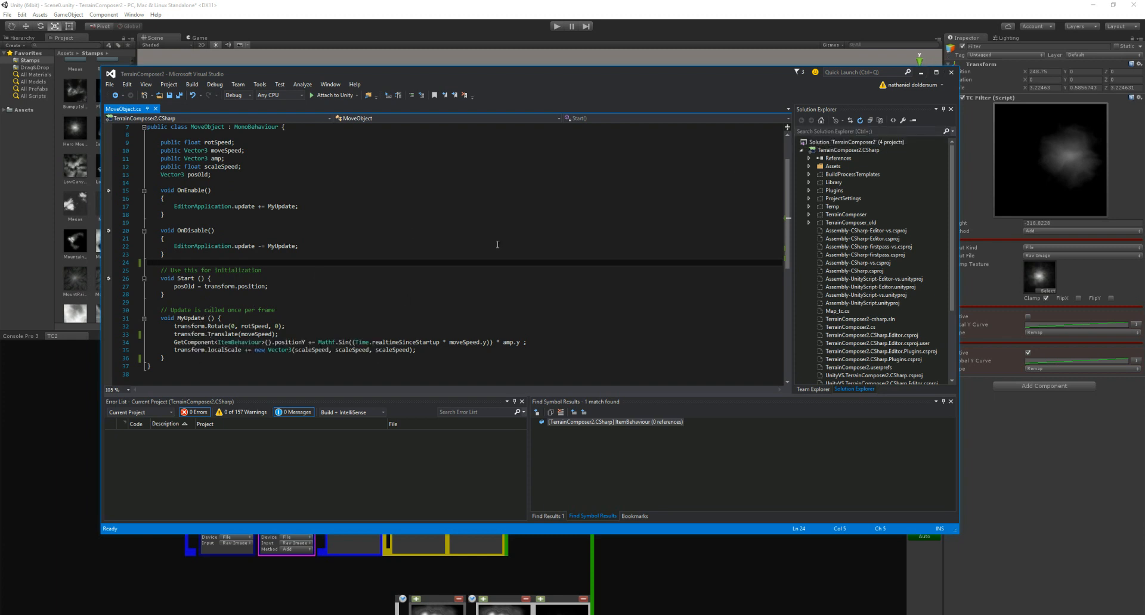
pyautogui.click(921, 72)
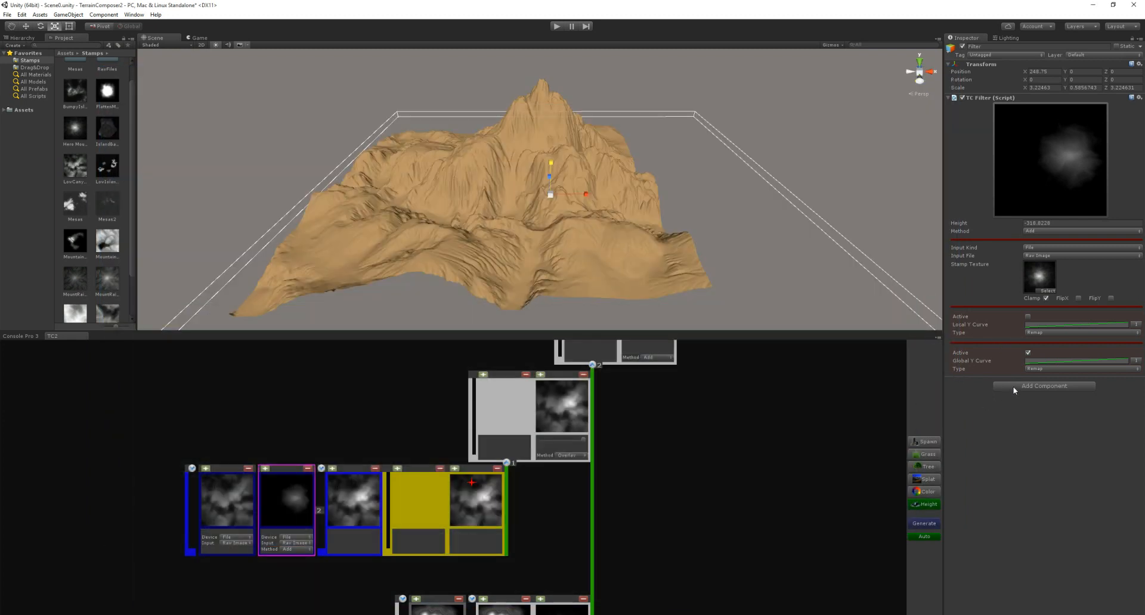
pyautogui.click(587, 420)
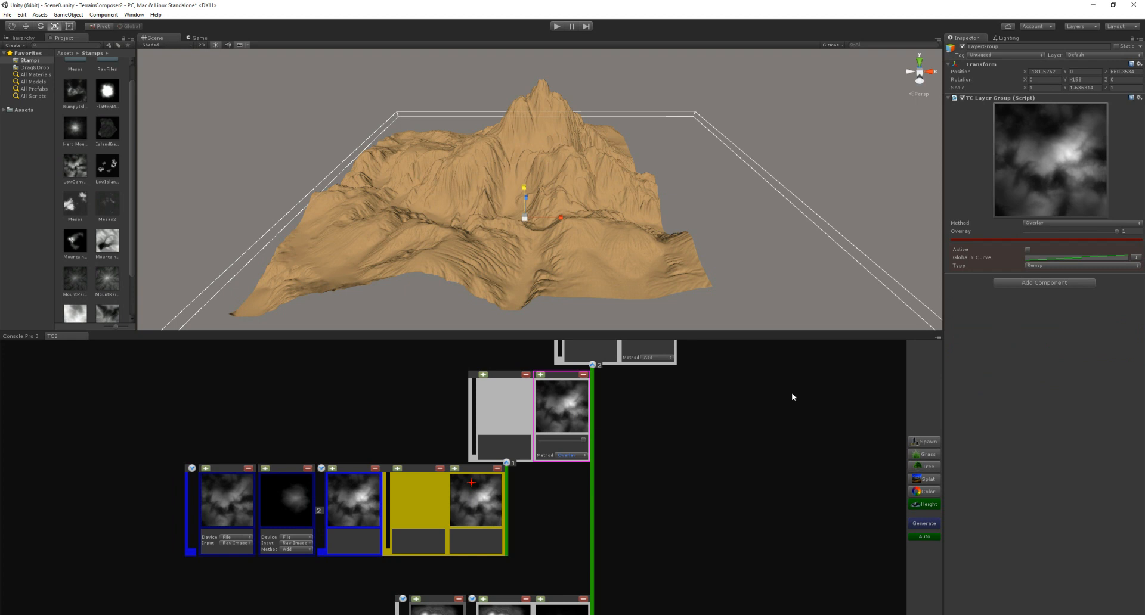
pyautogui.click(1008, 284)
pyautogui.click(1008, 285)
pyautogui.click(1009, 285)
pyautogui.click(1016, 318)
pyautogui.click(1007, 294)
pyautogui.write('1')
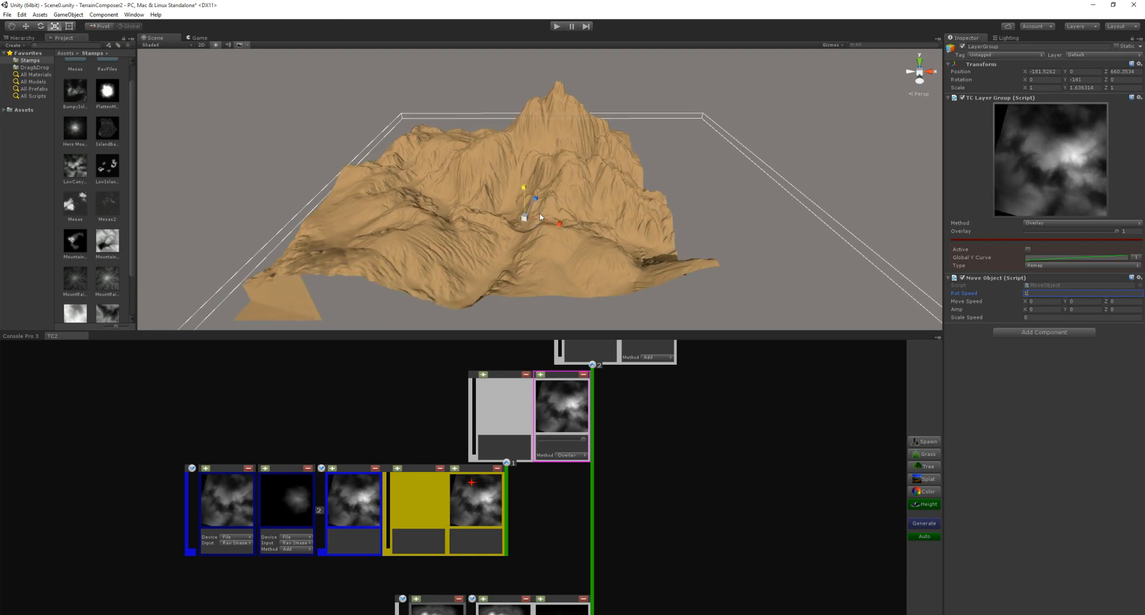
# Scale the rotating Overlay layer group to about 1.52 horizontally and 1.64 in height
pyautogui.press('w')
pyautogui.keyDown('alt'); pyautogui.moveTo(481, 202); pyautogui.dragTo(543, 208); pyautogui.keyUp('alt')
pyautogui.press('r')
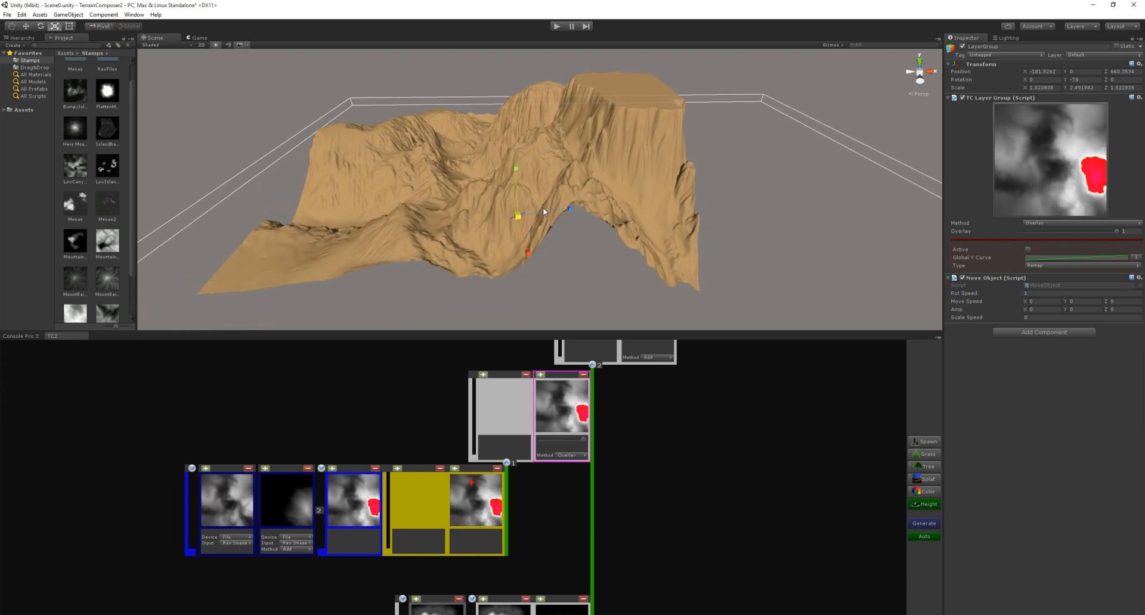
pyautogui.moveTo(516, 170); pyautogui.dragTo(518, 197)
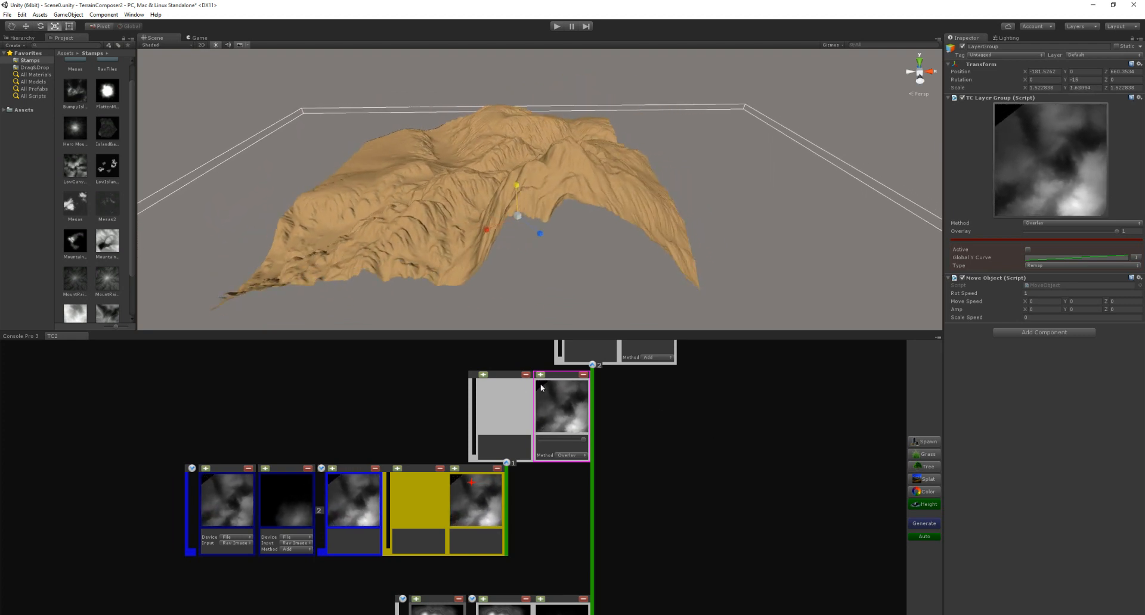
# Add the Move Object component to the second layer group, the masked mountains, with Rot Speed -1
pyautogui.moveTo(691, 494); pyautogui.dragTo(693, 477, button='middle')
pyautogui.click(567, 589)
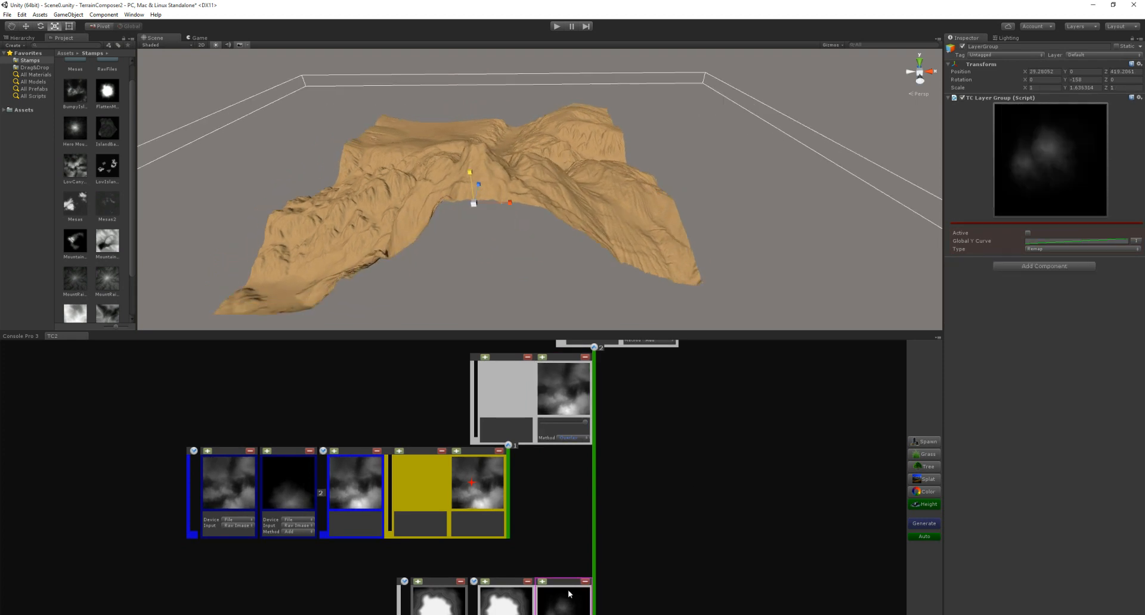
pyautogui.click(1034, 266)
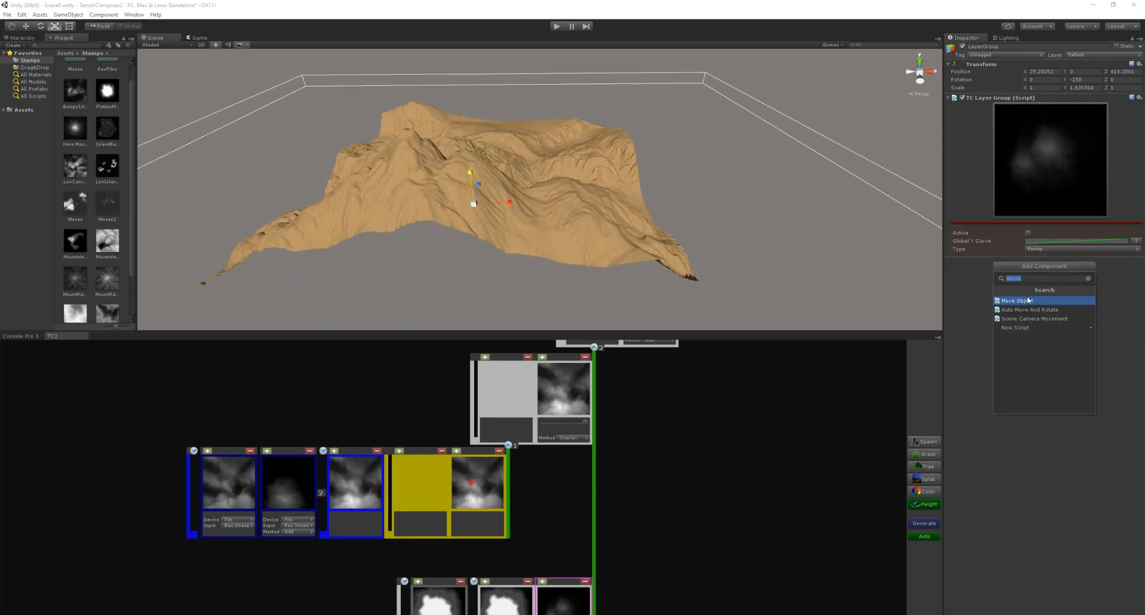
pyautogui.press('Return')
pyautogui.click(1042, 277)
pyautogui.write('-1')
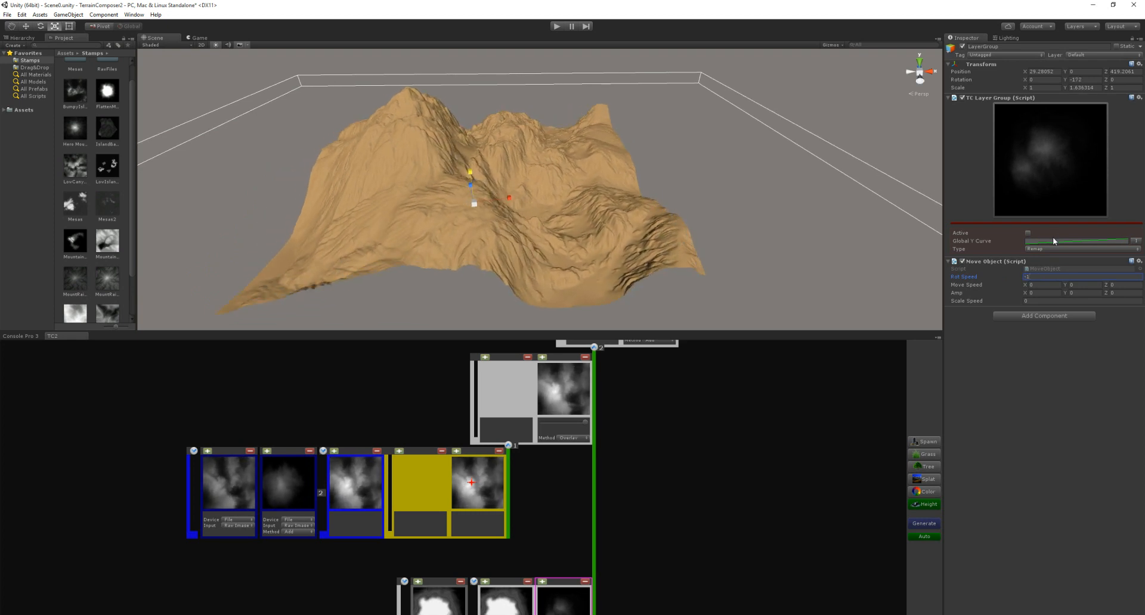
# Reduce the Overlay strength of the Overlay layer group to 0
pyautogui.click(566, 391)
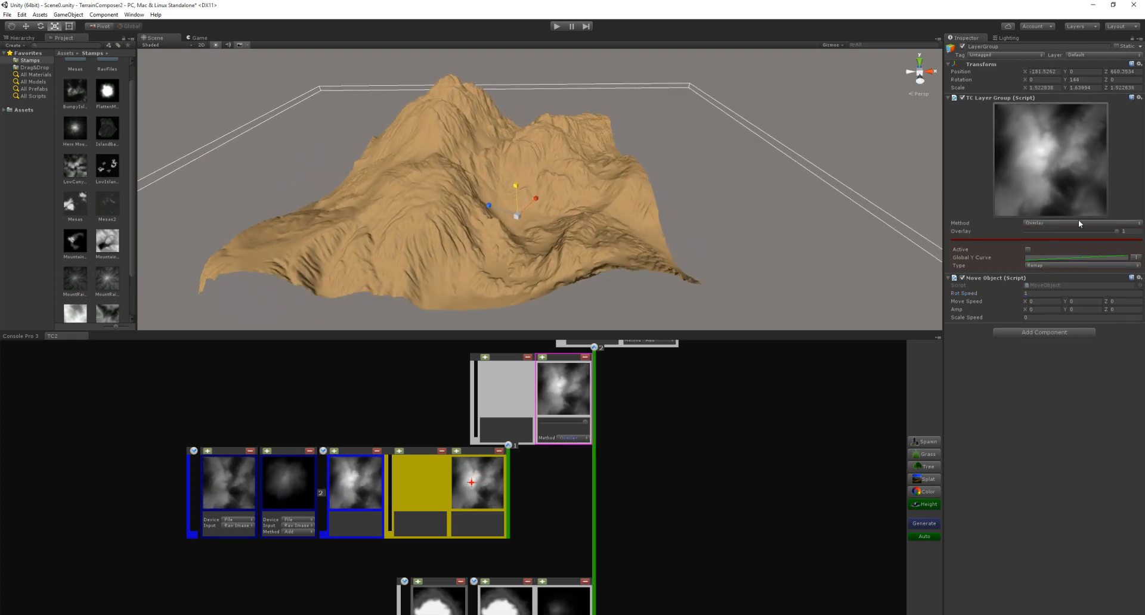
pyautogui.scroll(-2, 620, 487)
pyautogui.scroll(-3, 588, 410)
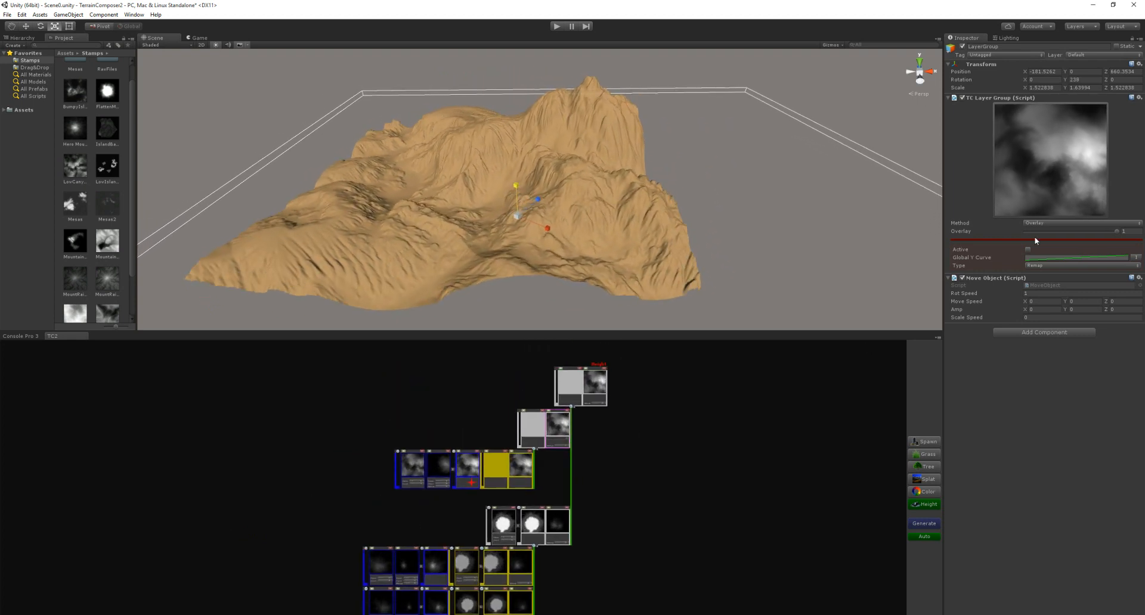
pyautogui.moveTo(1116, 230); pyautogui.dragTo(1018, 231)
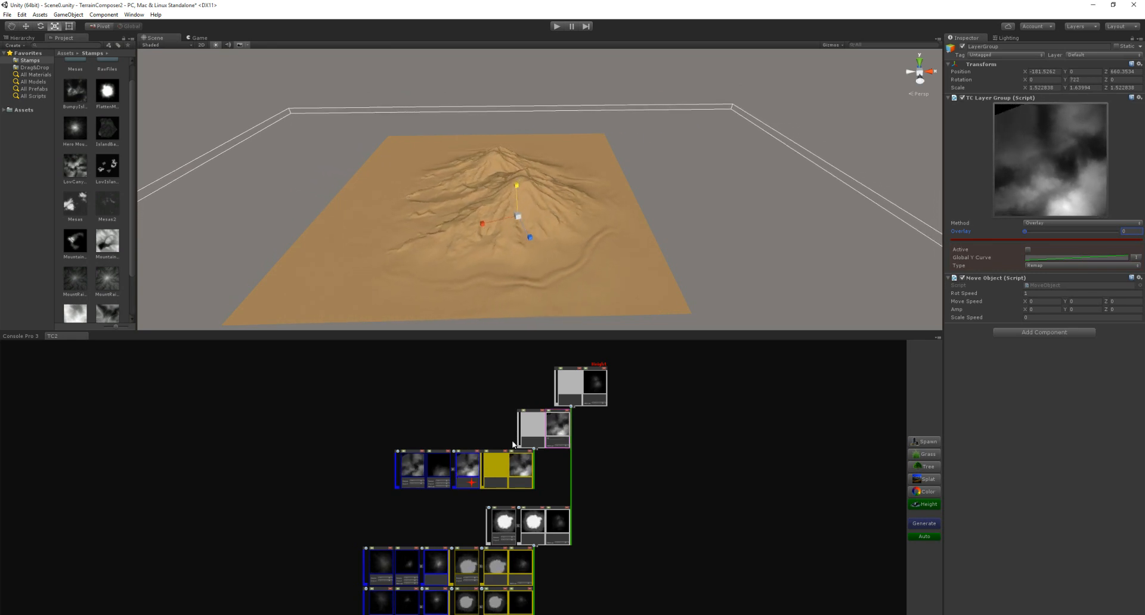
# Move the Terrains object around the scene beneath the fixed height nodes, and reset its transform to position 0, 0, 0
pyautogui.click(436, 238)
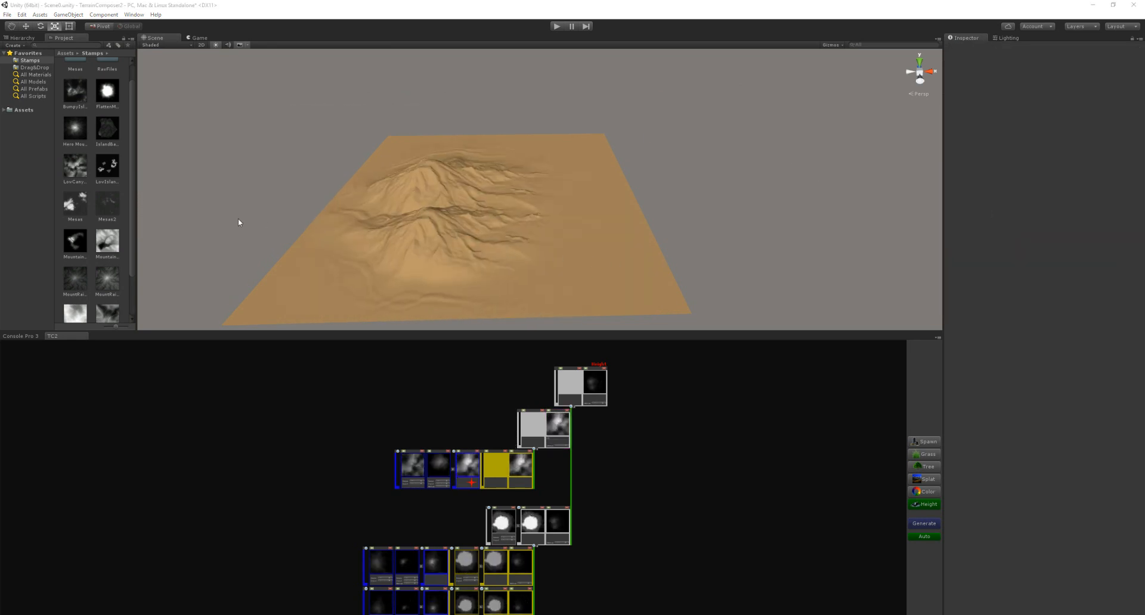
pyautogui.click(22, 38)
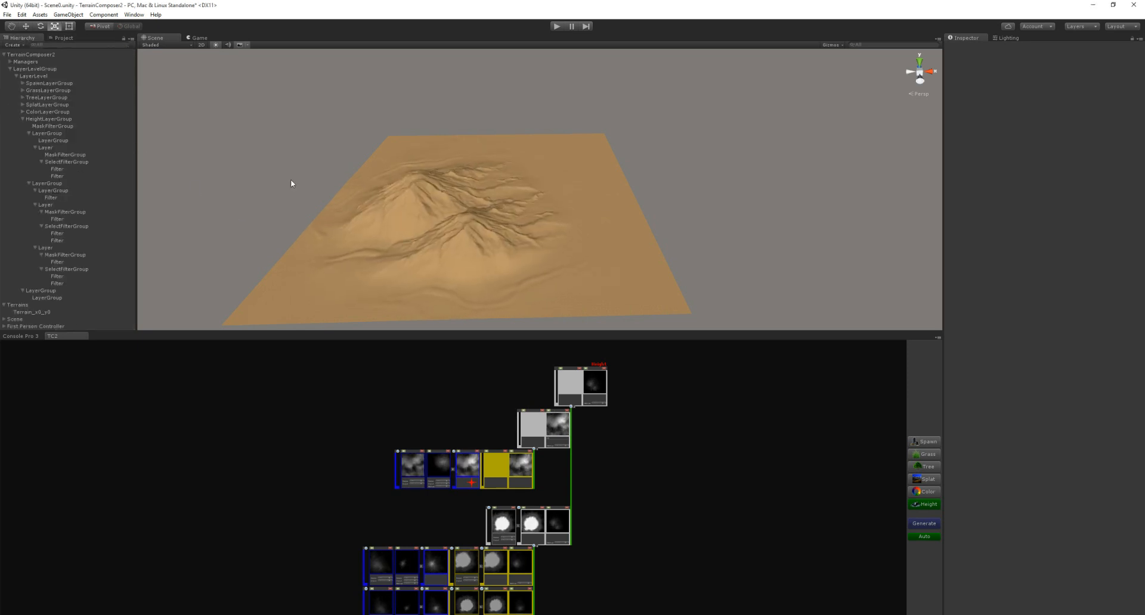
pyautogui.click(31, 305)
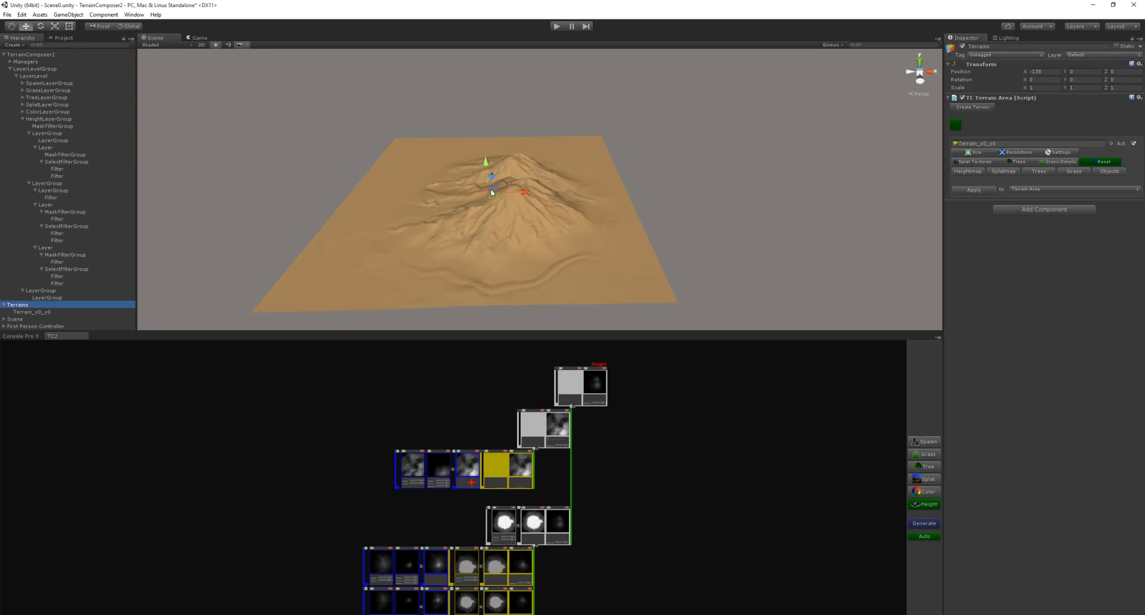
pyautogui.press('w')
pyautogui.moveTo(493, 196)
pyautogui.mouseDown()
pyautogui.moveTo(310, 202)
pyautogui.moveTo(463, 123)
pyautogui.moveTo(559, 253)
pyautogui.moveTo(710, 233)
pyautogui.moveTo(613, 245)
pyautogui.moveTo(378, 219)
pyautogui.moveTo(346, 134)
pyautogui.moveTo(358, 167)
pyautogui.moveTo(509, 216)
pyautogui.moveTo(543, 185)
pyautogui.moveTo(552, 205)
pyautogui.moveTo(441, 202)
pyautogui.moveTo(465, 127)
pyautogui.moveTo(554, 174)
pyautogui.moveTo(394, 208)
pyautogui.moveTo(448, 170)
pyautogui.moveTo(510, 159)
pyautogui.moveTo(480, 212)
pyautogui.moveTo(417, 201)
pyautogui.moveTo(339, 231)
pyautogui.moveTo(503, 209)
pyautogui.moveTo(480, 201)
pyautogui.moveTo(506, 192)
pyautogui.moveTo(495, 190)
pyautogui.mouseUp()
pyautogui.click(1138, 64)
pyautogui.click(1067, 72)
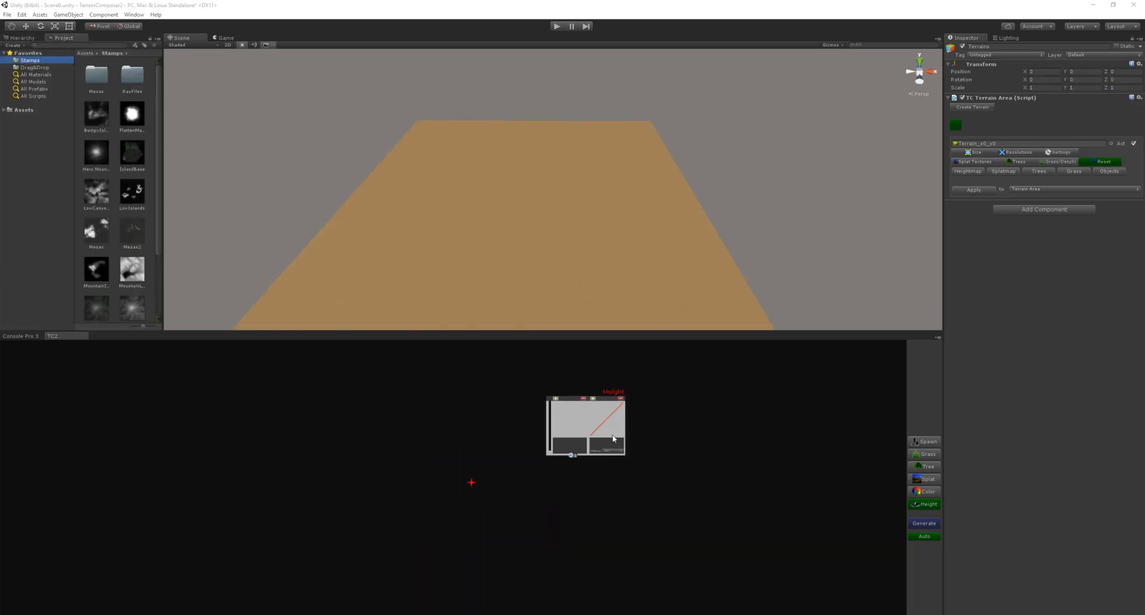
# Add the TC2 HeightGroup preset from the Drag&Drop folder to the Height output's node tree
pyautogui.click(36, 67)
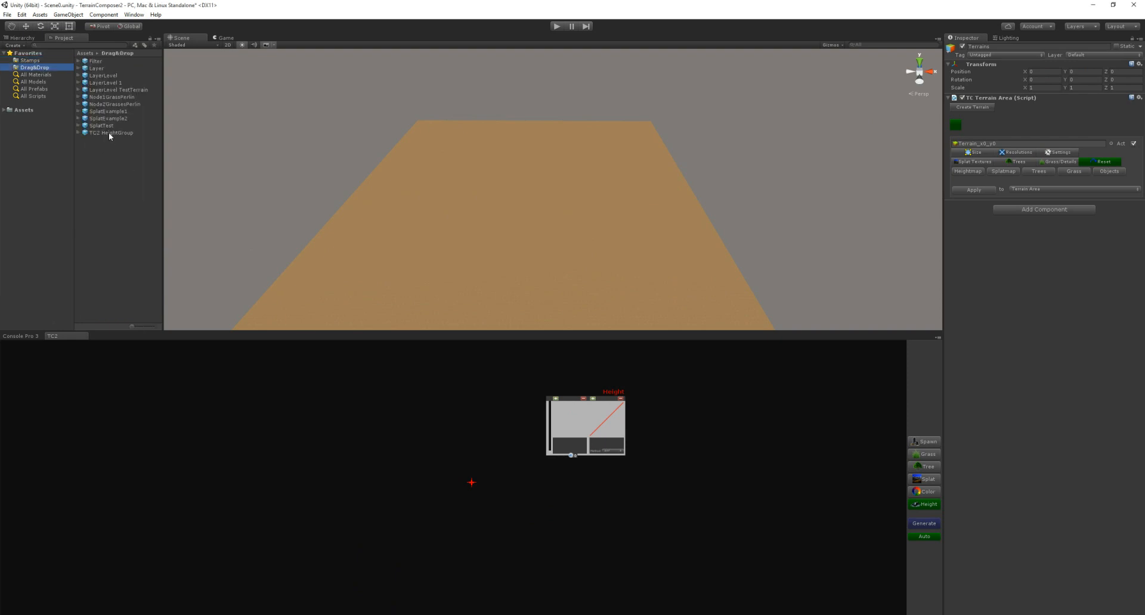
pyautogui.moveTo(104, 135); pyautogui.dragTo(609, 424)
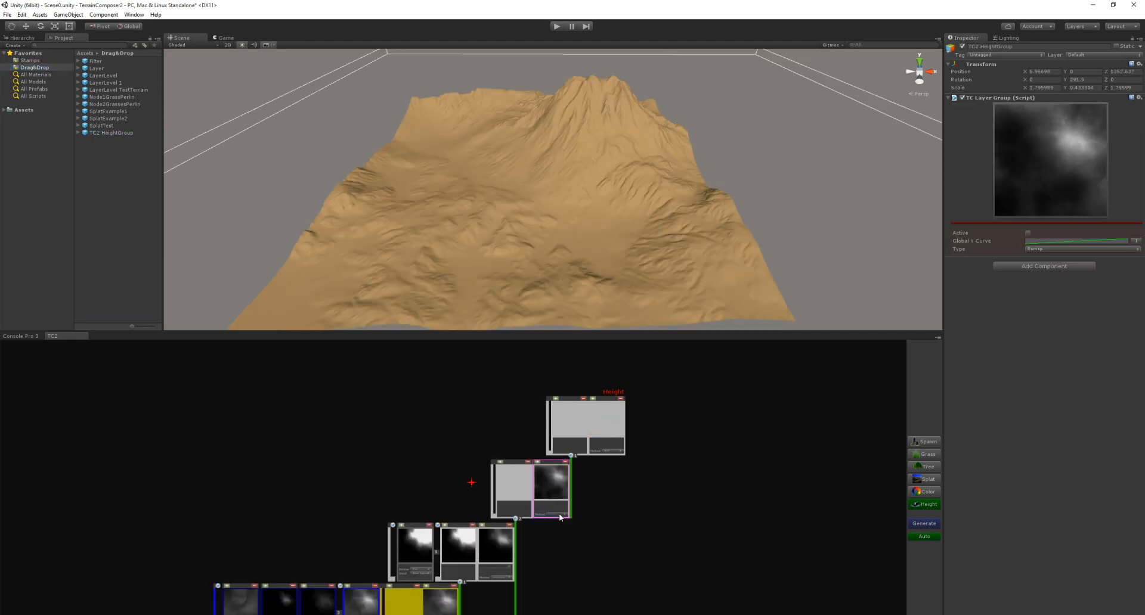
pyautogui.click(935, 525)
pyautogui.moveTo(564, 529); pyautogui.dragTo(515, 485, button='middle')
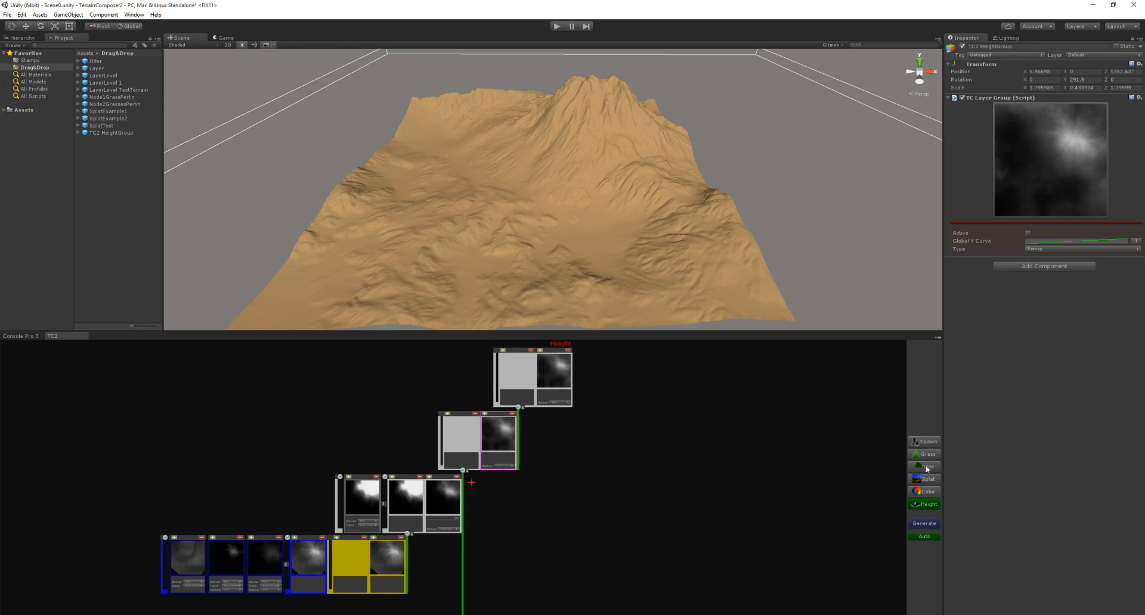
# Build the Splat output with a terrain height filter and two texture items, setting the second item's splat texture to 2
pyautogui.click(928, 480)
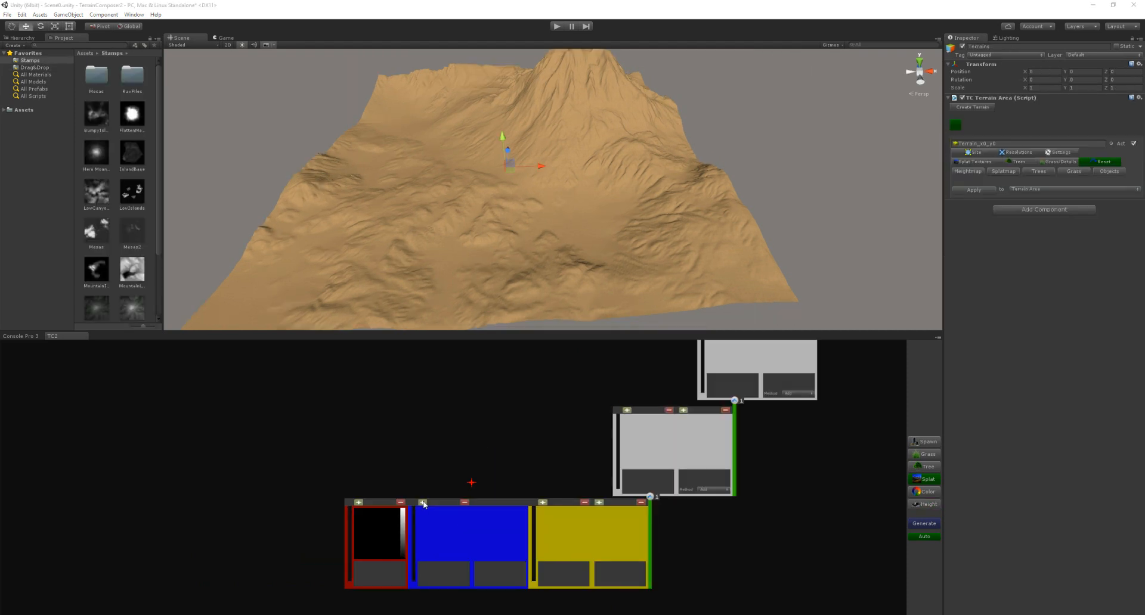
pyautogui.click(423, 503)
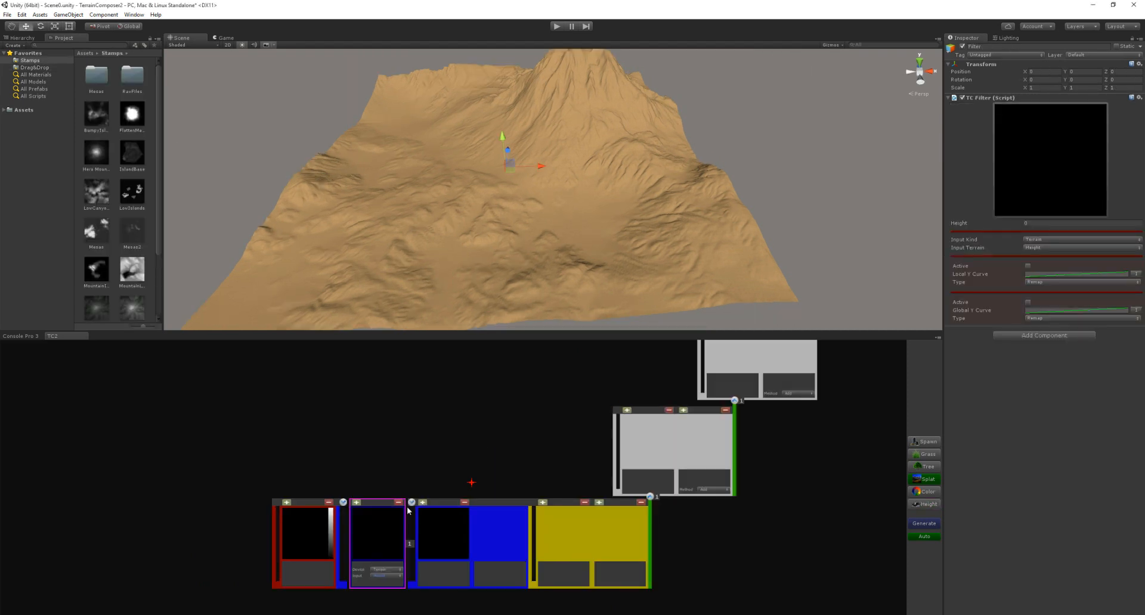
pyautogui.click(286, 503)
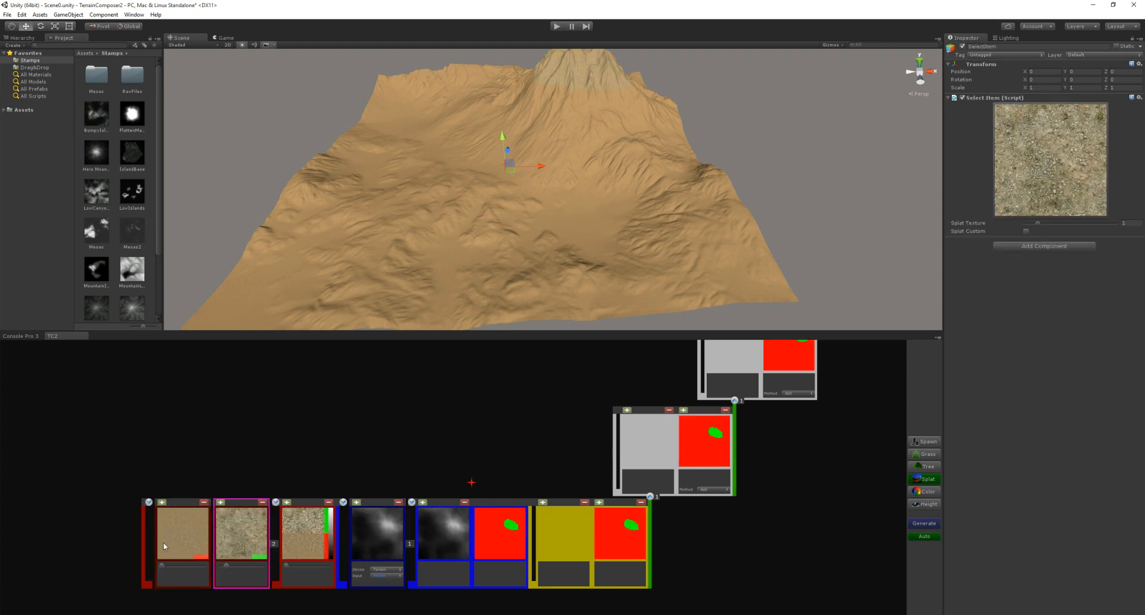
pyautogui.moveTo(226, 566); pyautogui.dragTo(233, 564)
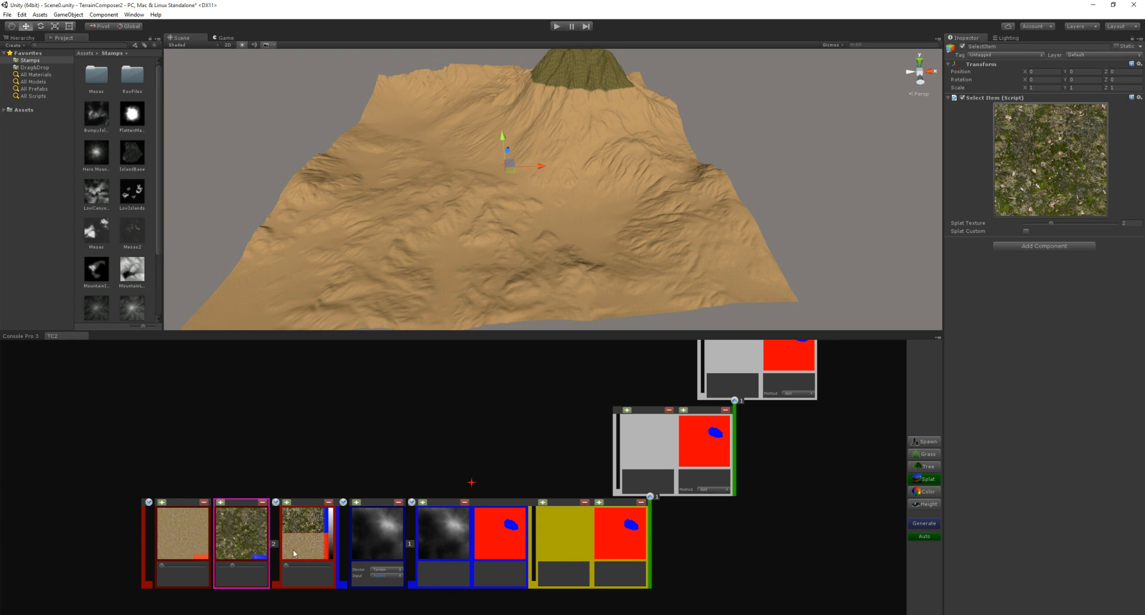
# Inspect the terrain height filter and the texture item group, collapsing and expanding the group's items
pyautogui.click(379, 541)
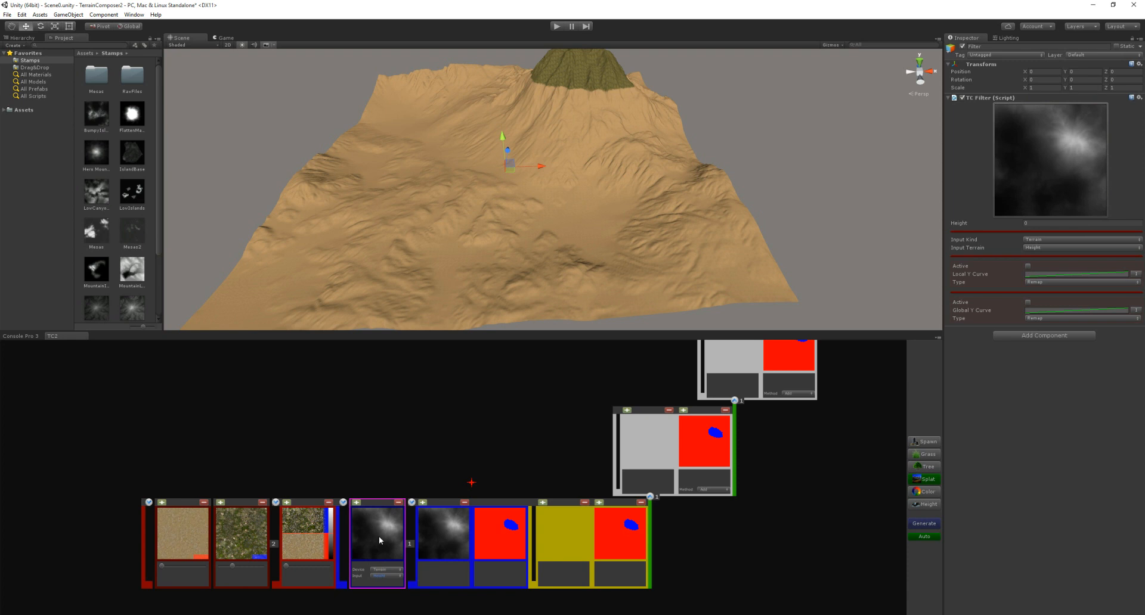
pyautogui.click(327, 543)
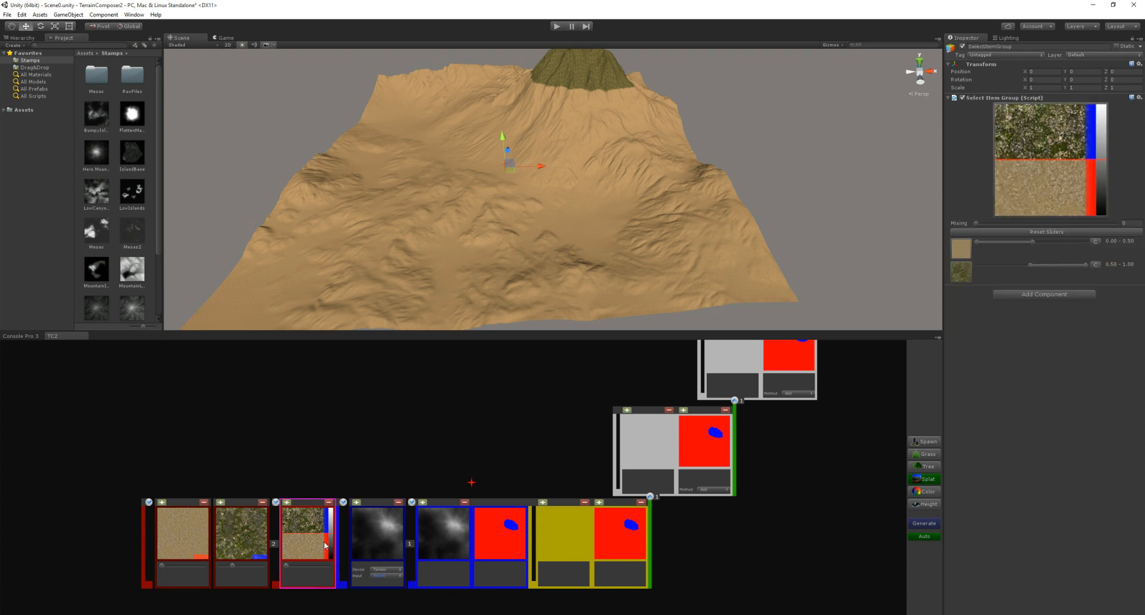
pyautogui.click(278, 503)
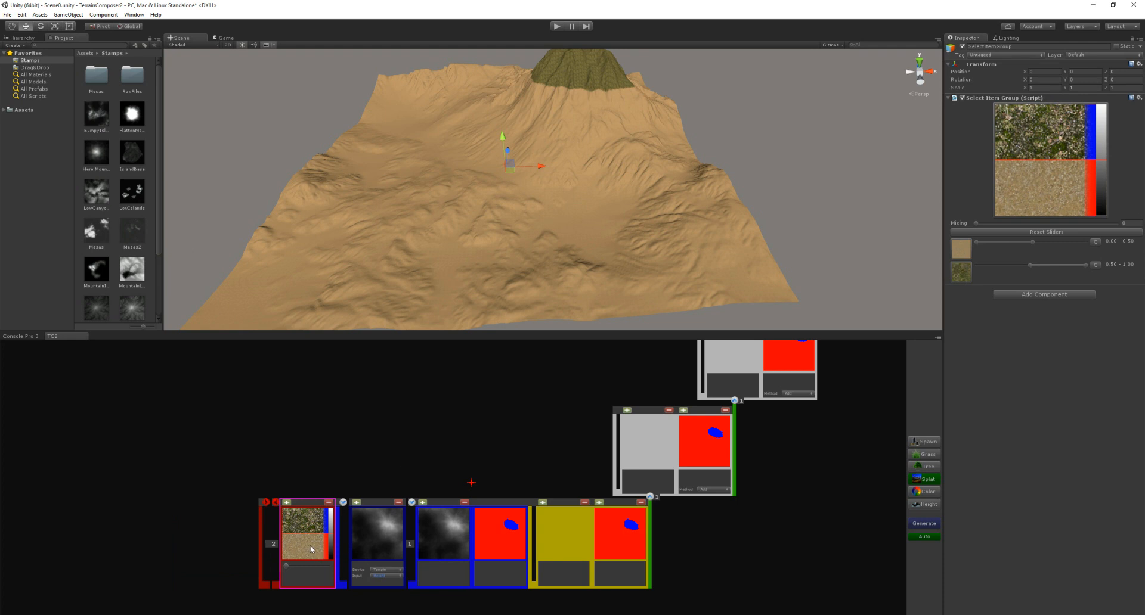
pyautogui.click(275, 502)
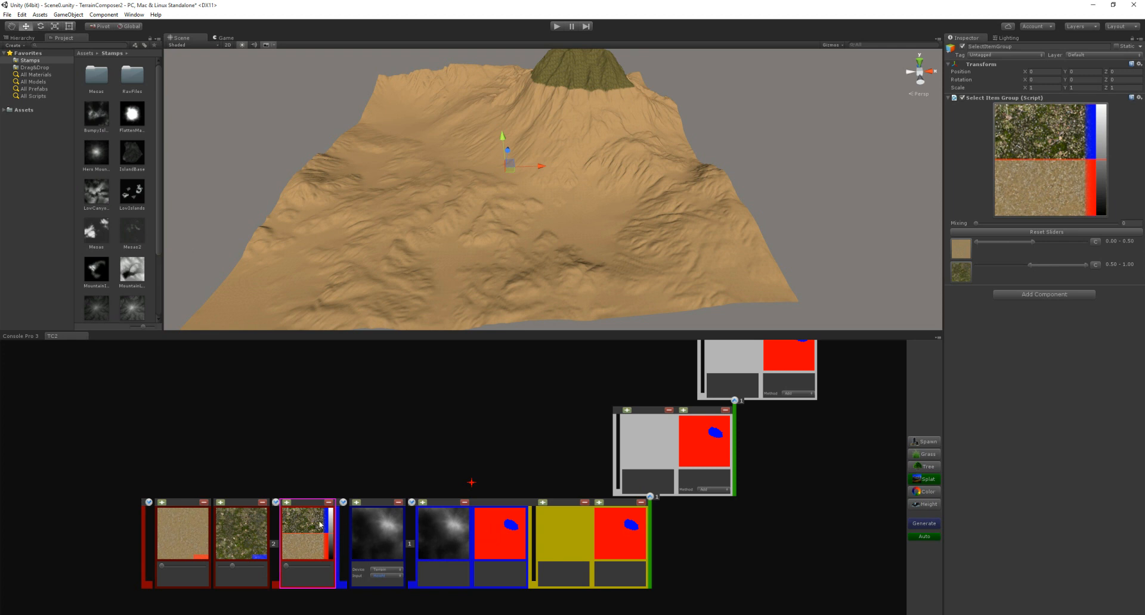
# Try different texture blends by setting the first texture's range to 0.00–0.22 and the second's to 0.22–1.00
pyautogui.scroll(3, 330, 527)
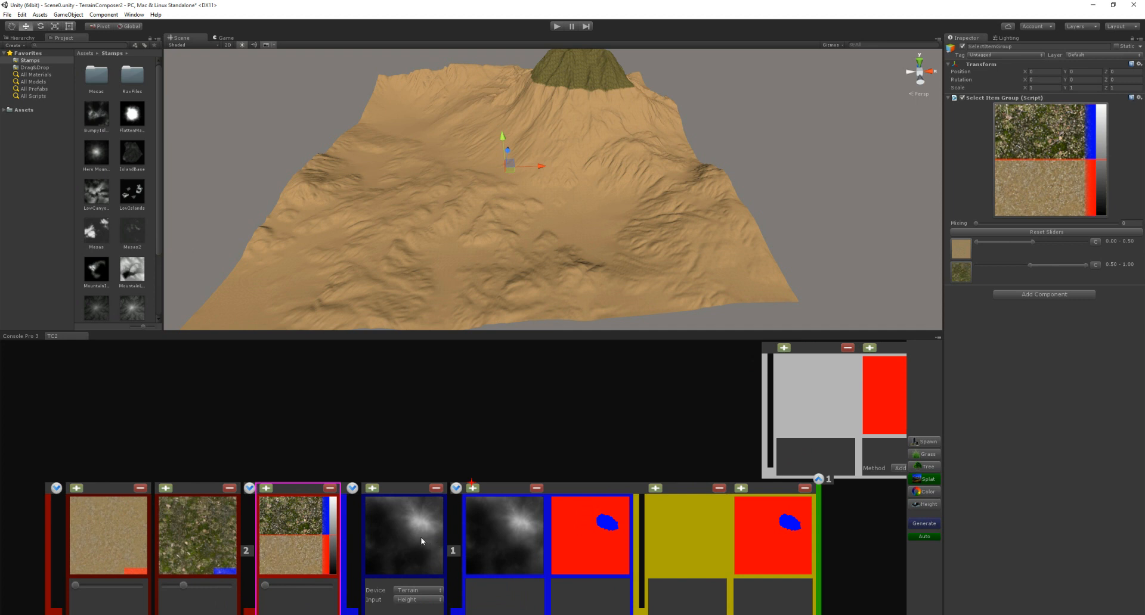
pyautogui.moveTo(1032, 242)
pyautogui.mouseDown()
pyautogui.moveTo(998, 235)
pyautogui.moveTo(1046, 232)
pyautogui.moveTo(1026, 231)
pyautogui.mouseUp()
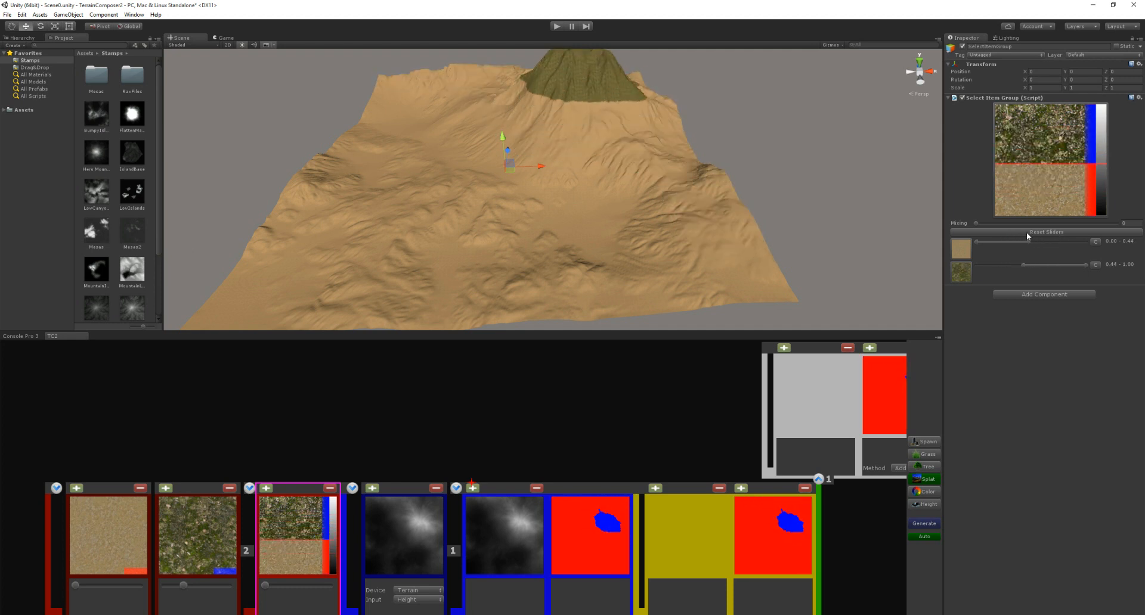
pyautogui.moveTo(596, 177); pyautogui.dragTo(604, 164, button='middle')
pyautogui.scroll(-5, 607, 161)
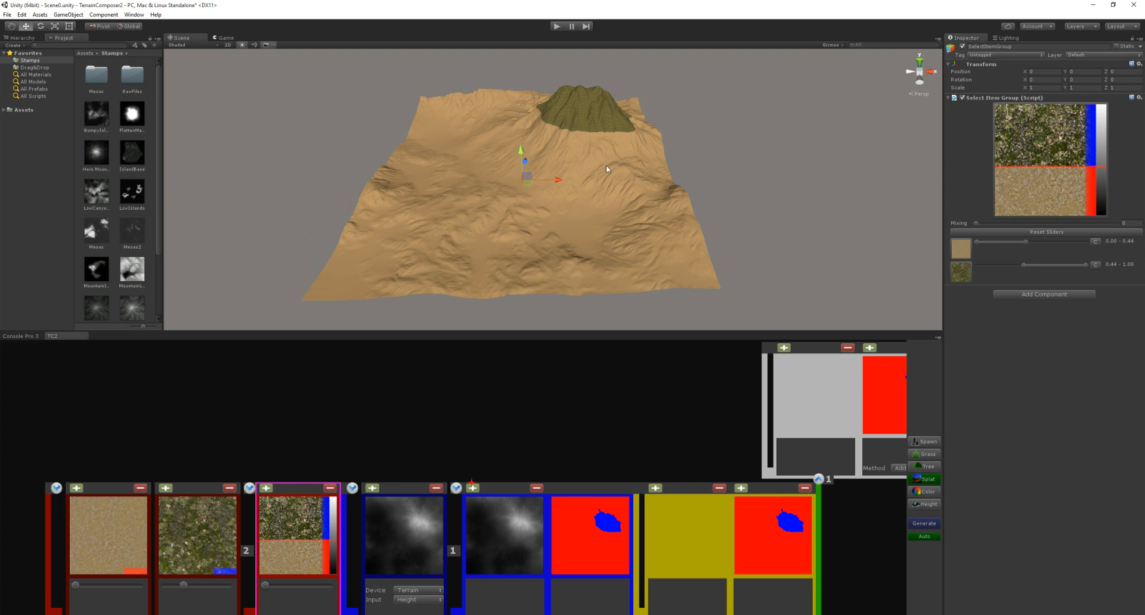
pyautogui.moveTo(976, 224); pyautogui.dragTo(1003, 241)
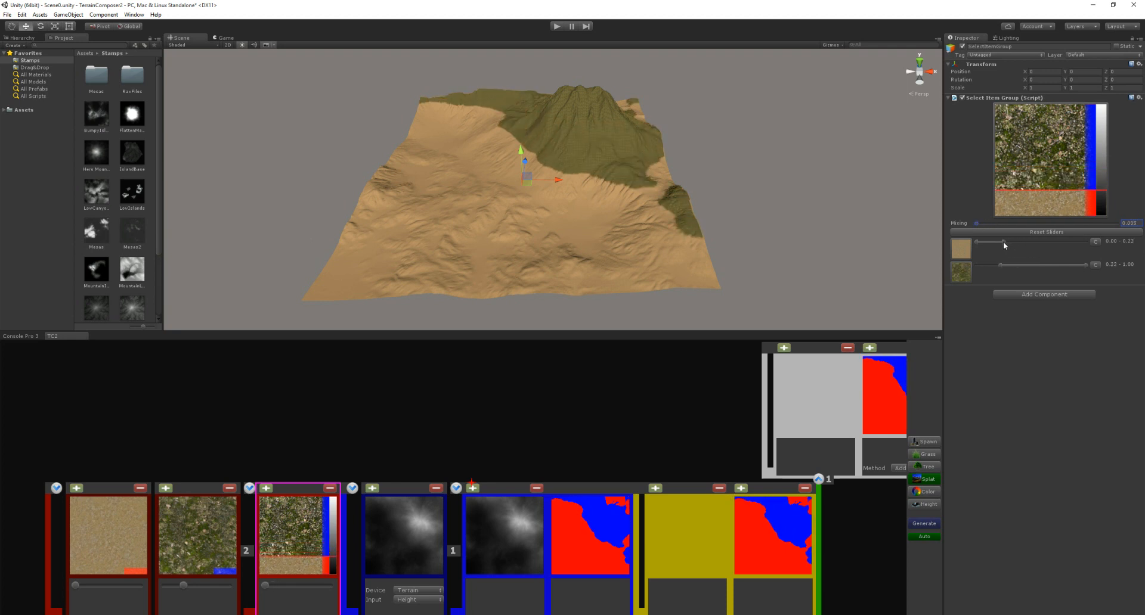
# Change the second texture item to splat texture 1, the gravel, and reset the texture ranges to split at 0.50
pyautogui.scroll(4, 416, 496)
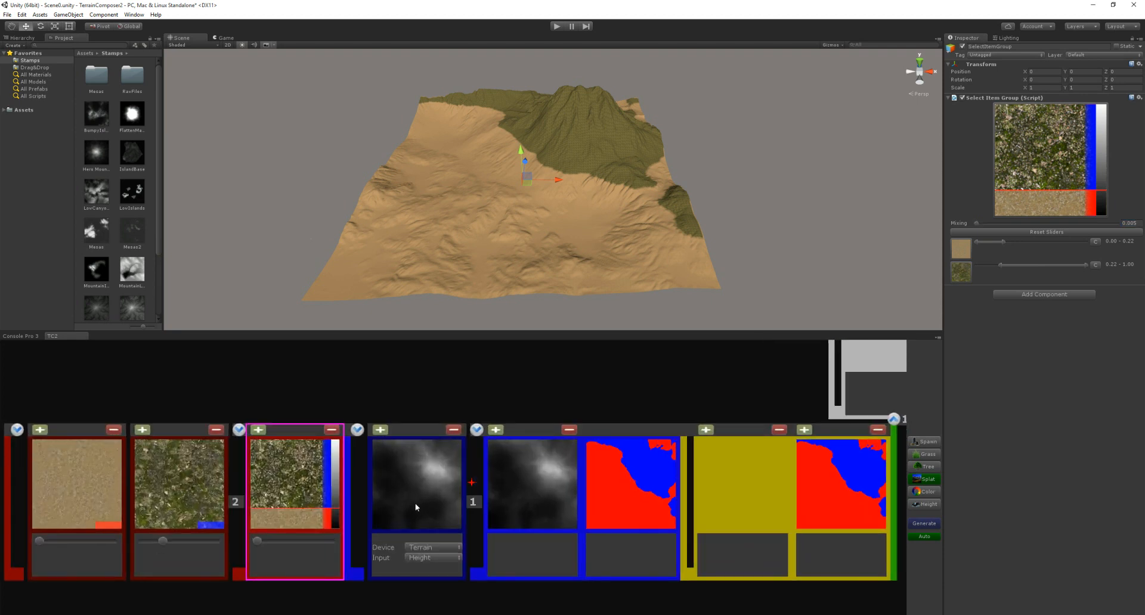
pyautogui.moveTo(124, 545)
pyautogui.mouseDown()
pyautogui.moveTo(152, 539)
pyautogui.moveTo(124, 539)
pyautogui.mouseUp()
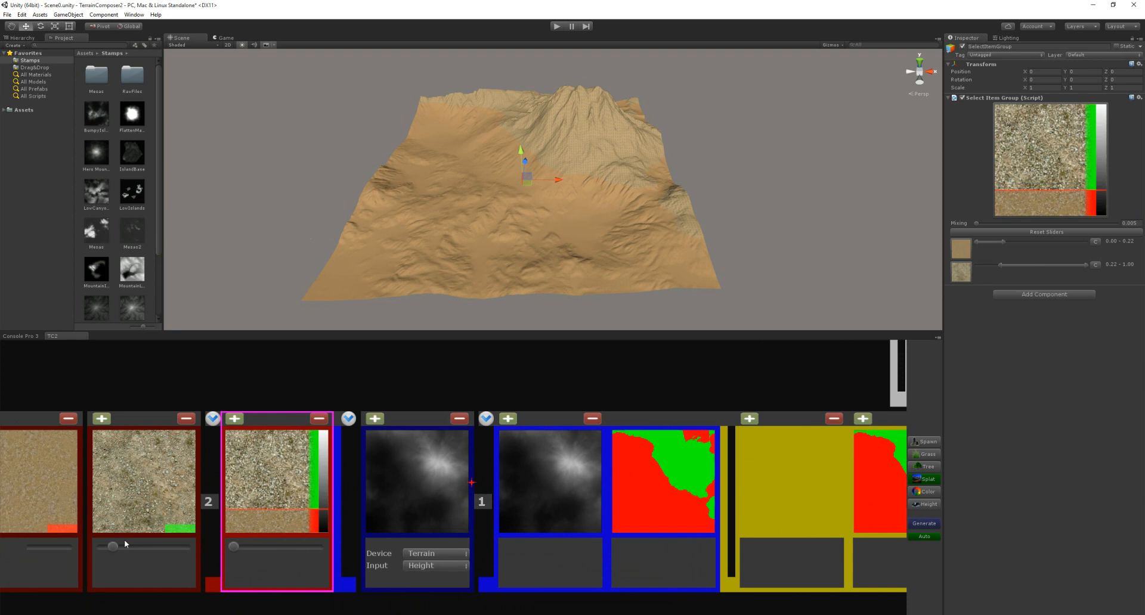
pyautogui.click(1055, 242)
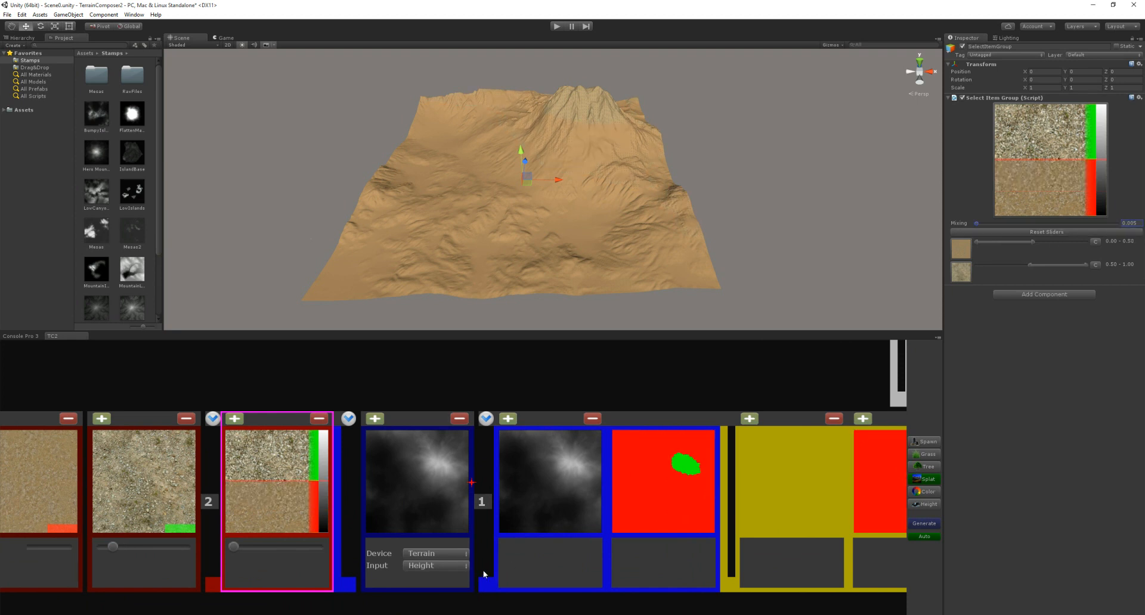
# Set the input of the splat layer's terrain filter to Angle
pyautogui.click(436, 571)
pyautogui.click(440, 585)
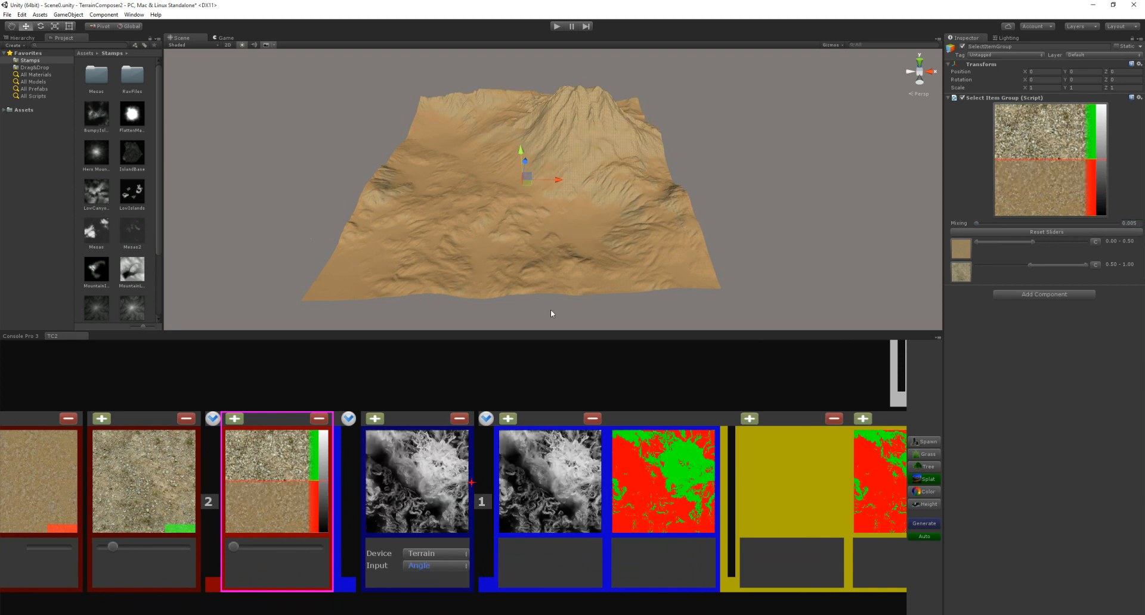
pyautogui.moveTo(113, 547); pyautogui.dragTo(117, 548)
pyautogui.scroll(-6, 737, 399)
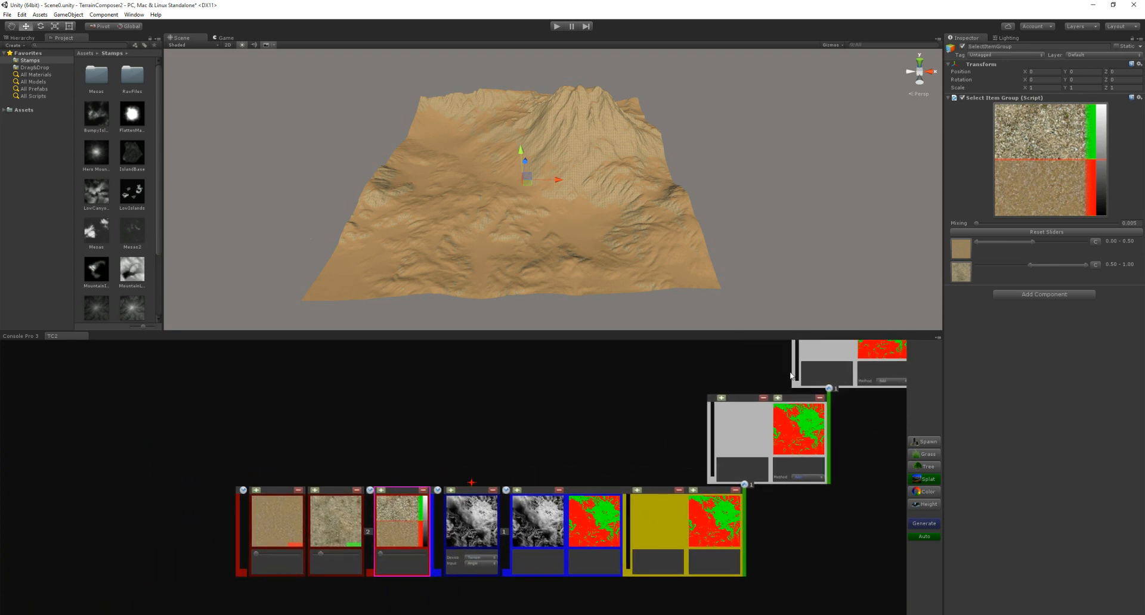
# Add a second filter to the splat layer, delete the angle filter, and change the new filter's input kind to Noise
pyautogui.click(517, 490)
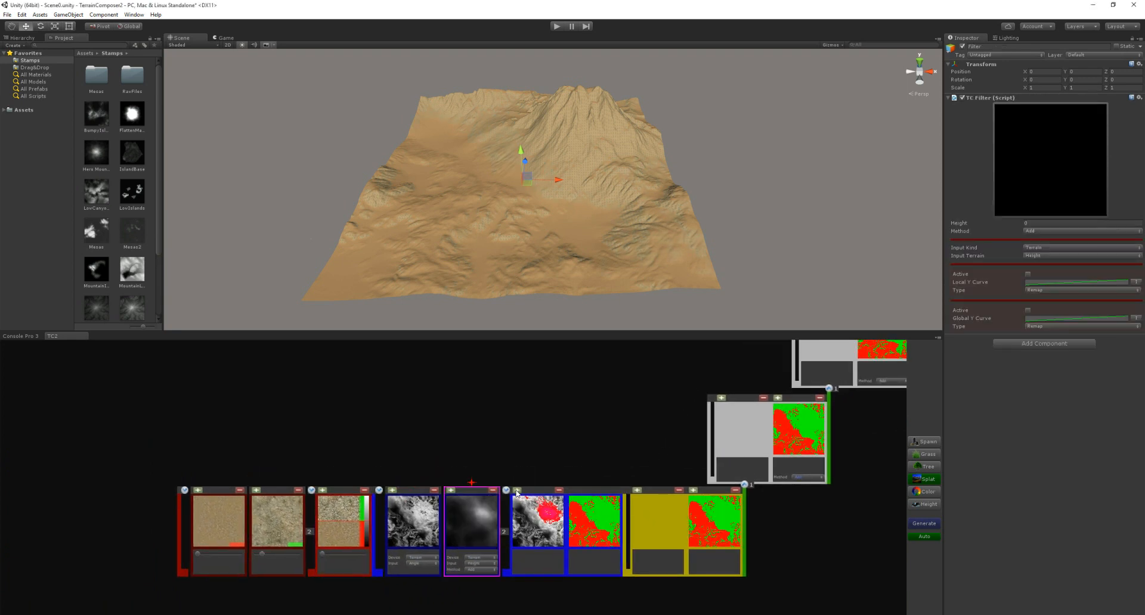
pyautogui.click(432, 491)
pyautogui.click(477, 558)
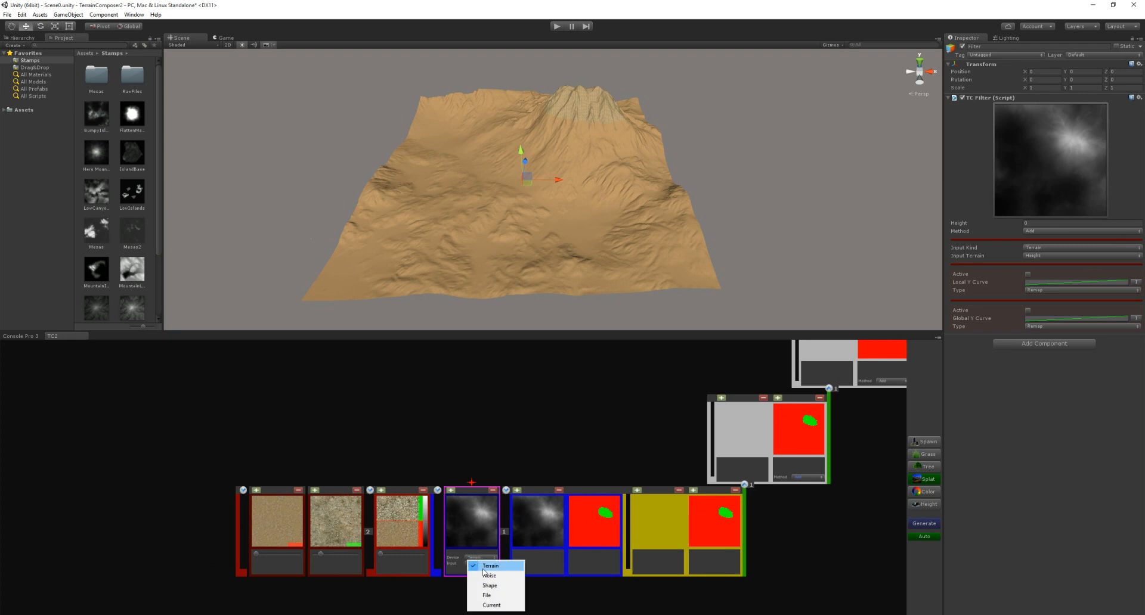
pyautogui.click(486, 577)
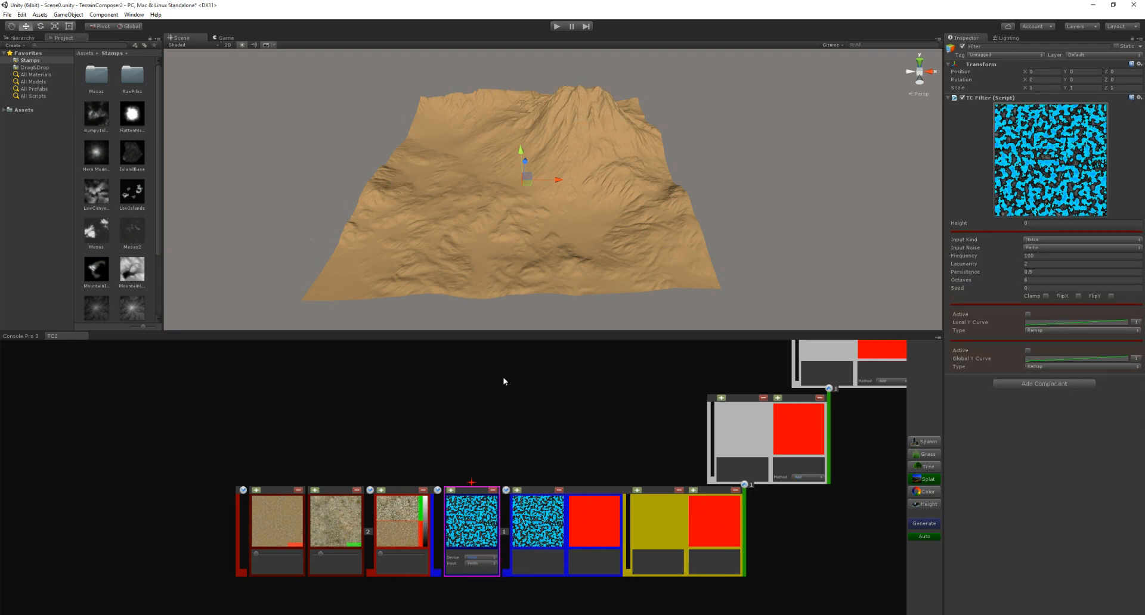
# Activate the noise filter's Global Y Curve and scale the filter's height to about 4.87
pyautogui.click(1027, 351)
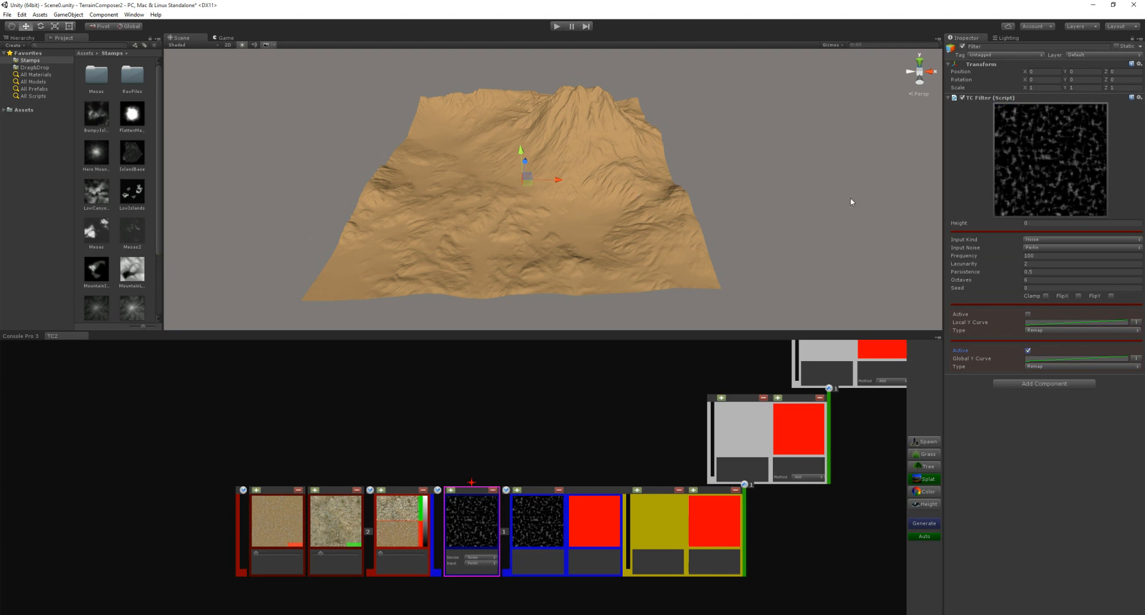
pyautogui.press('r')
pyautogui.moveTo(521, 140); pyautogui.dragTo(535, 74)
pyautogui.press('w')
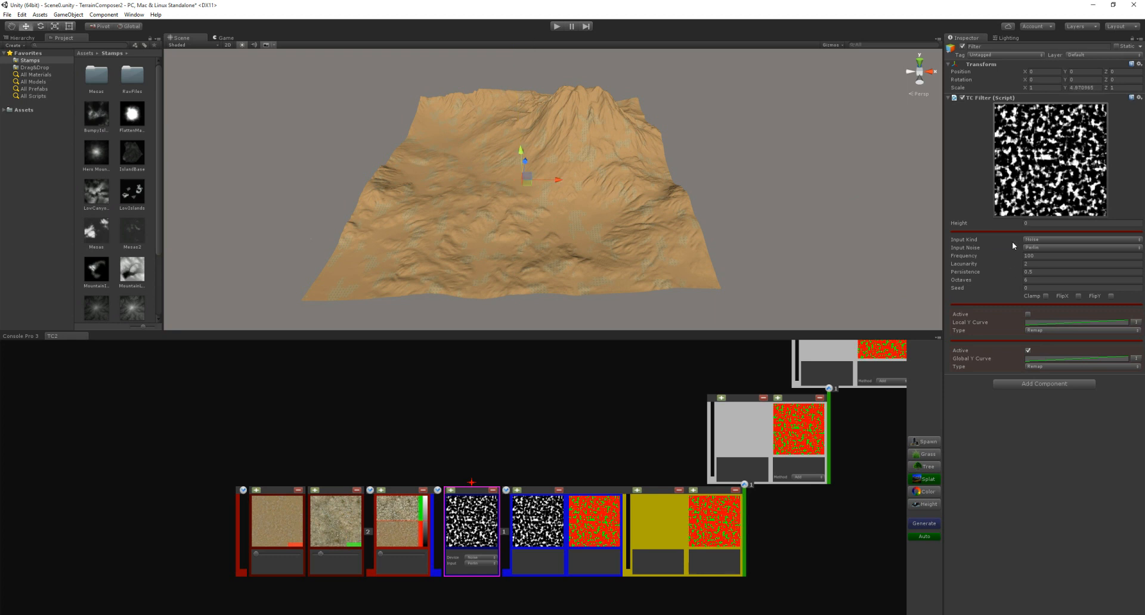
# Set the noise filter's Frequency to about 418.6 and check the finer texture pattern on the terrain
pyautogui.moveTo(998, 258); pyautogui.dragTo(607, 223)
pyautogui.scroll(6, 593, 232)
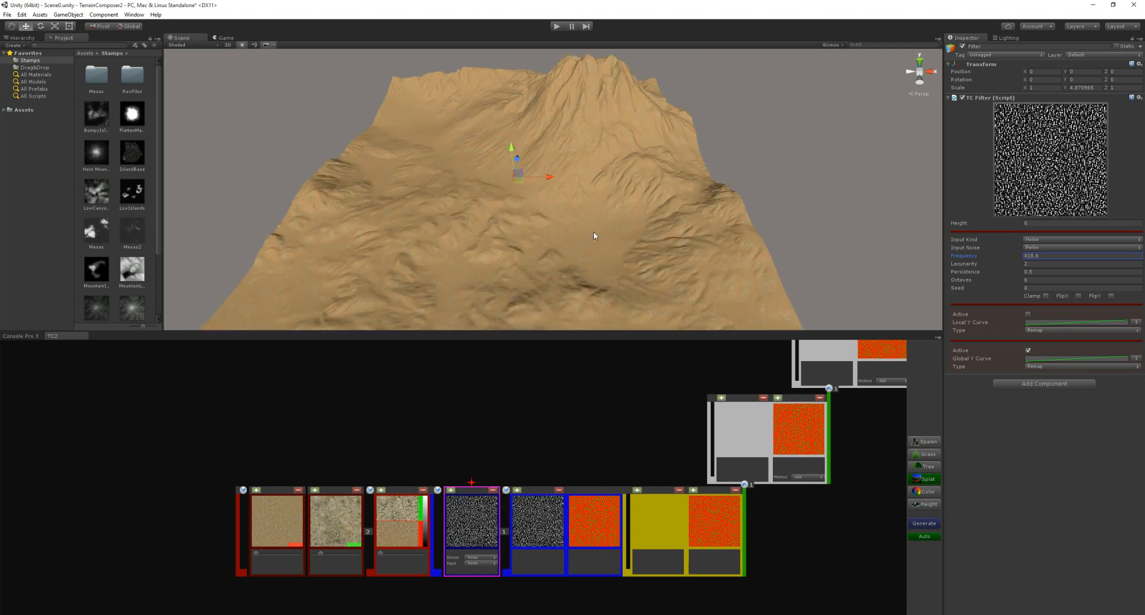
pyautogui.moveTo(597, 241); pyautogui.dragTo(580, 222, button='right')
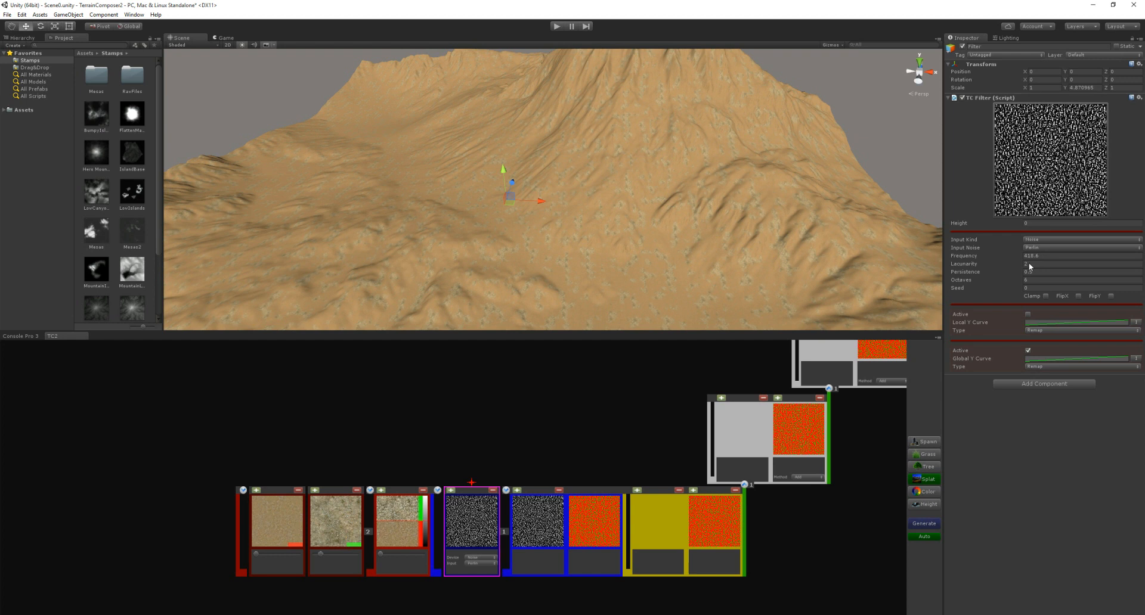
# Scale the noise filter to about 2.05 horizontally and 1.71 vertically, and set its Height to 161.7
pyautogui.press('r')
pyautogui.moveTo(514, 200); pyautogui.dragTo(556, 206)
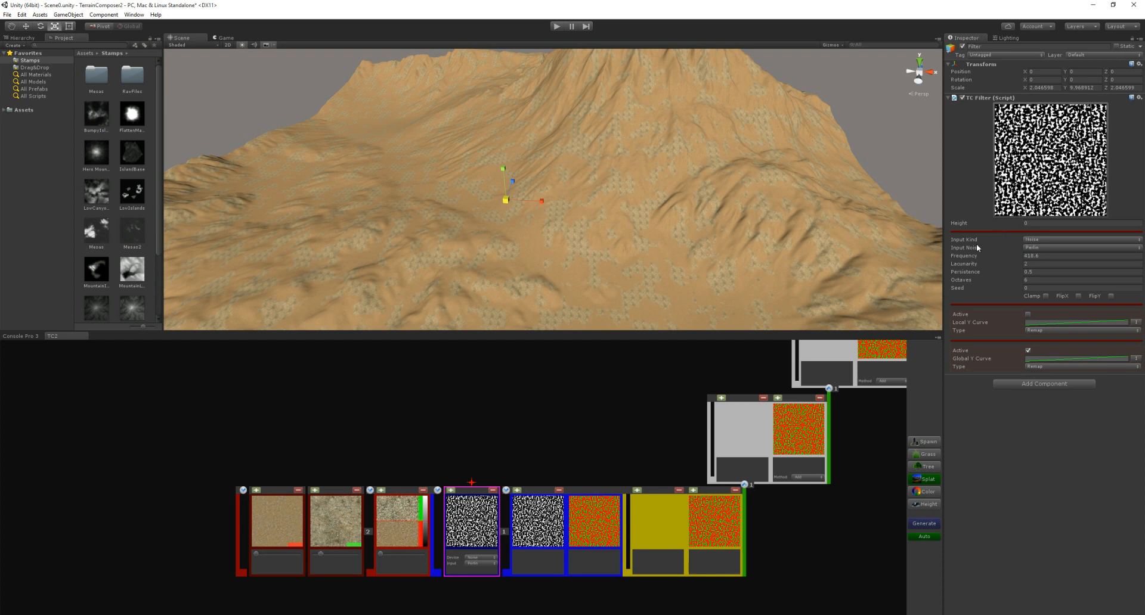
pyautogui.moveTo(503, 166); pyautogui.dragTo(506, 197)
pyautogui.moveTo(980, 232); pyautogui.dragTo(83, 201)
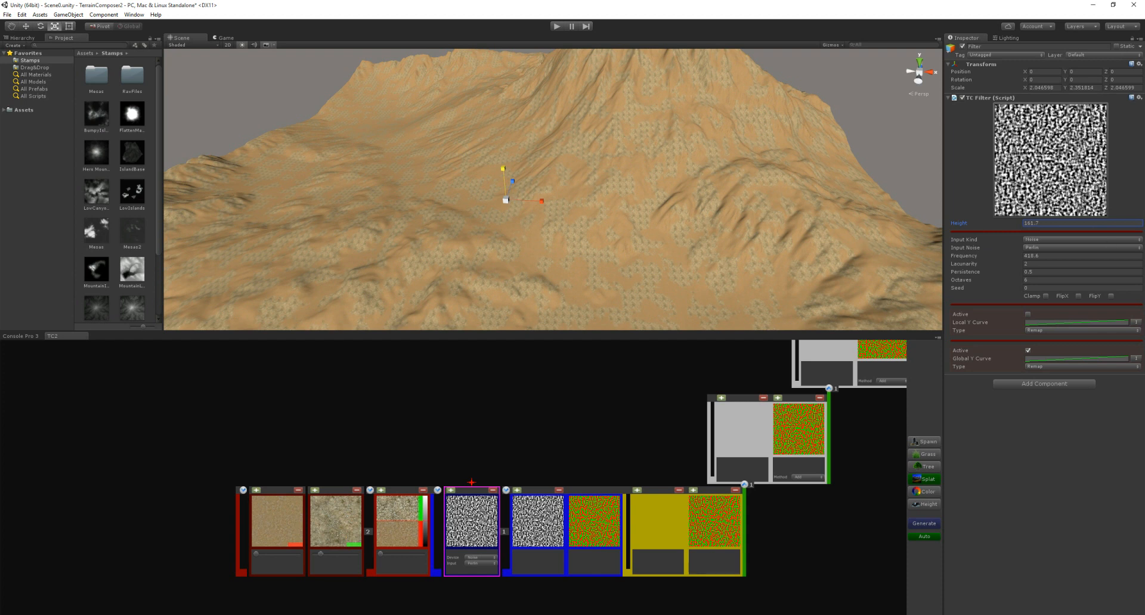
pyautogui.moveTo(1065, 89); pyautogui.dragTo(1053, 87)
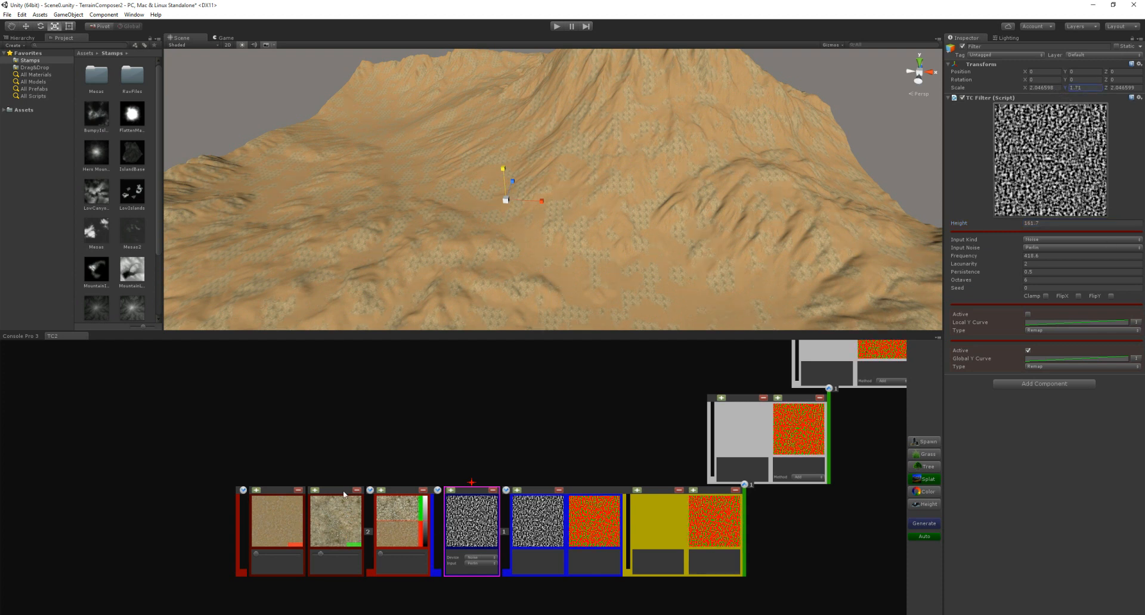
# Set the Mixing of the texture item group to about 0.39
pyautogui.click(398, 519)
pyautogui.click(985, 225)
pyautogui.moveTo(985, 227); pyautogui.dragTo(1019, 231)
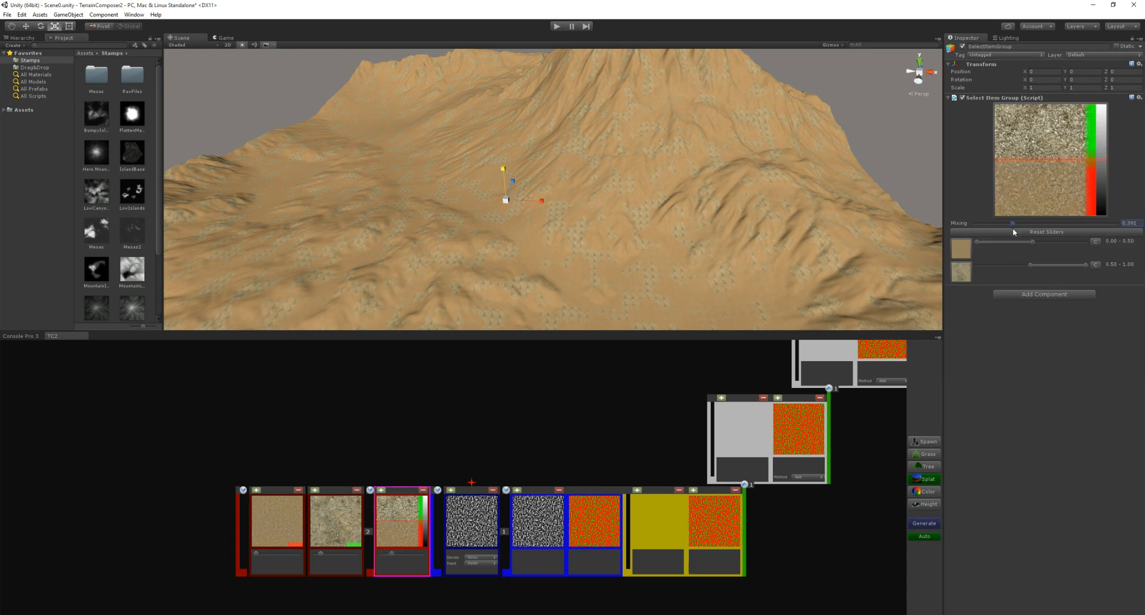
# Scale the noise filter to about 3.14 horizontally and 2.62 vertically
pyautogui.scroll(-6, 543, 241)
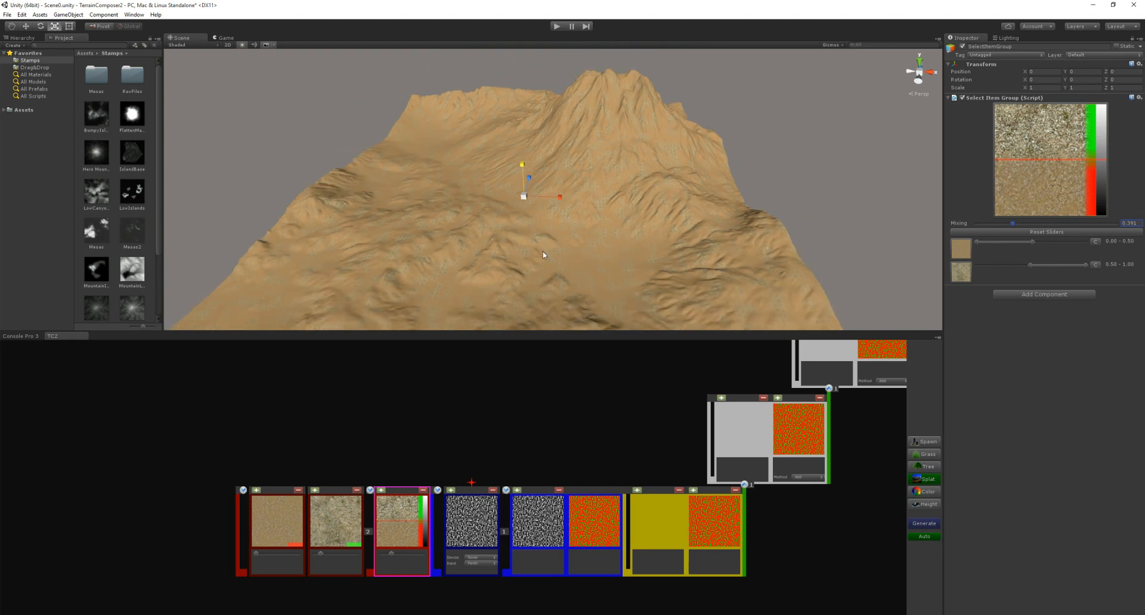
pyautogui.moveTo(543, 253); pyautogui.dragTo(538, 230, button='middle')
pyautogui.click(478, 528)
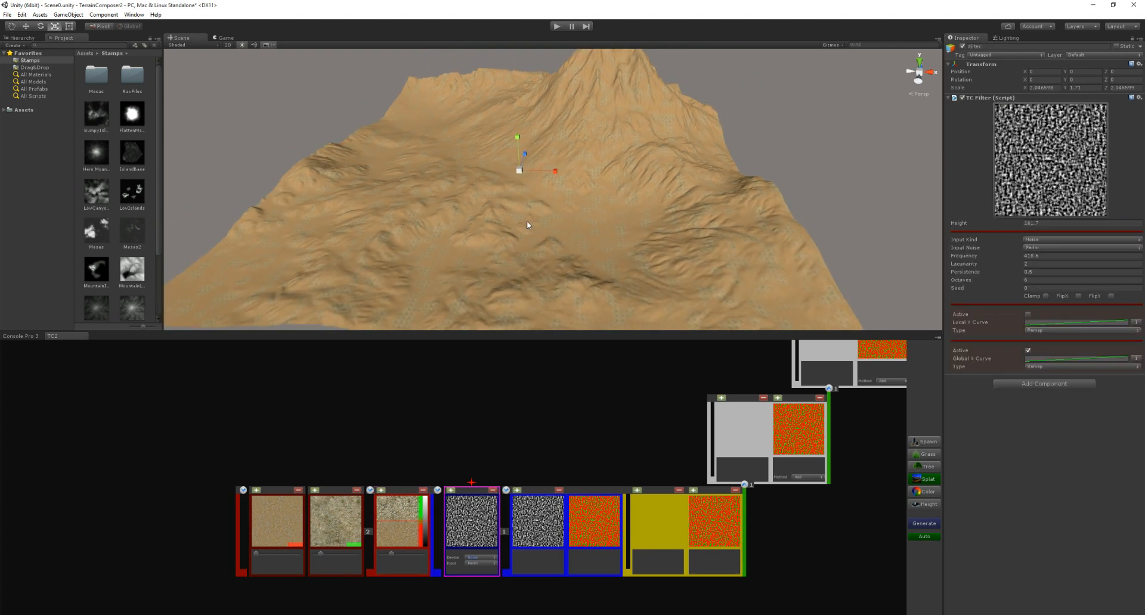
pyautogui.moveTo(519, 175); pyautogui.dragTo(546, 174)
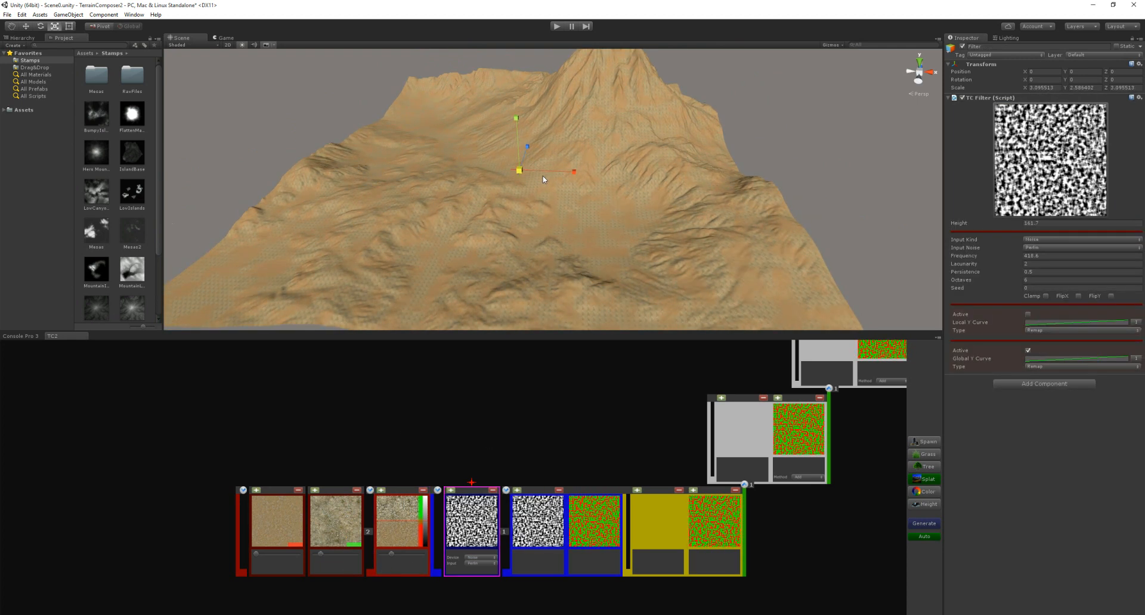
pyautogui.keyDown('alt'); pyautogui.moveTo(495, 226); pyautogui.dragTo(502, 226); pyautogui.keyUp('alt')
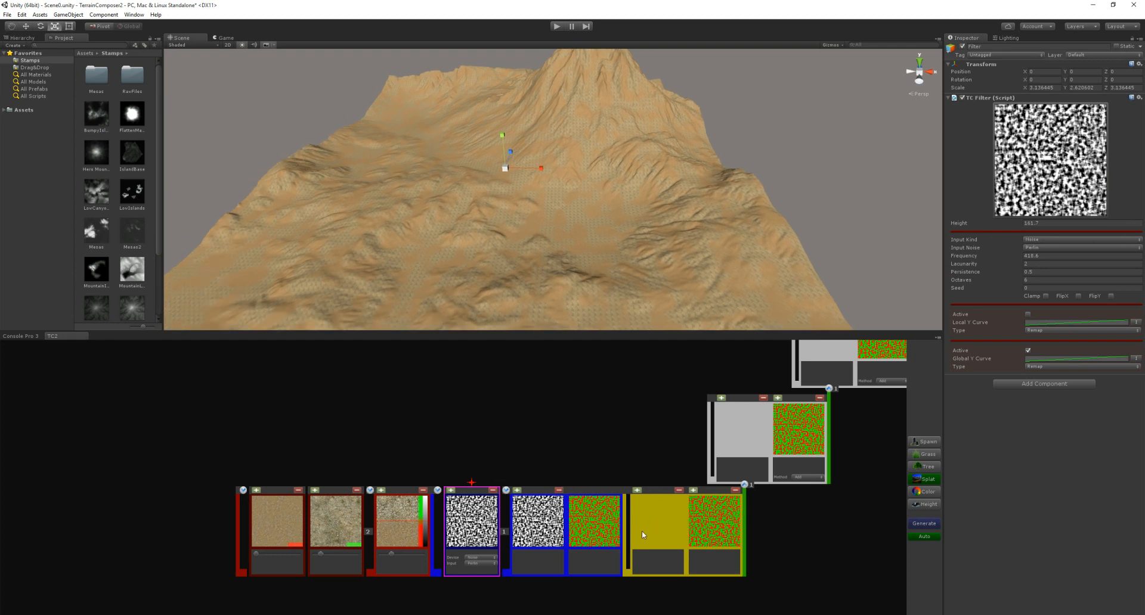
# Collapse the noise filter group and the texture item group, and expand both again
pyautogui.moveTo(548, 461); pyautogui.dragTo(517, 461, button='middle')
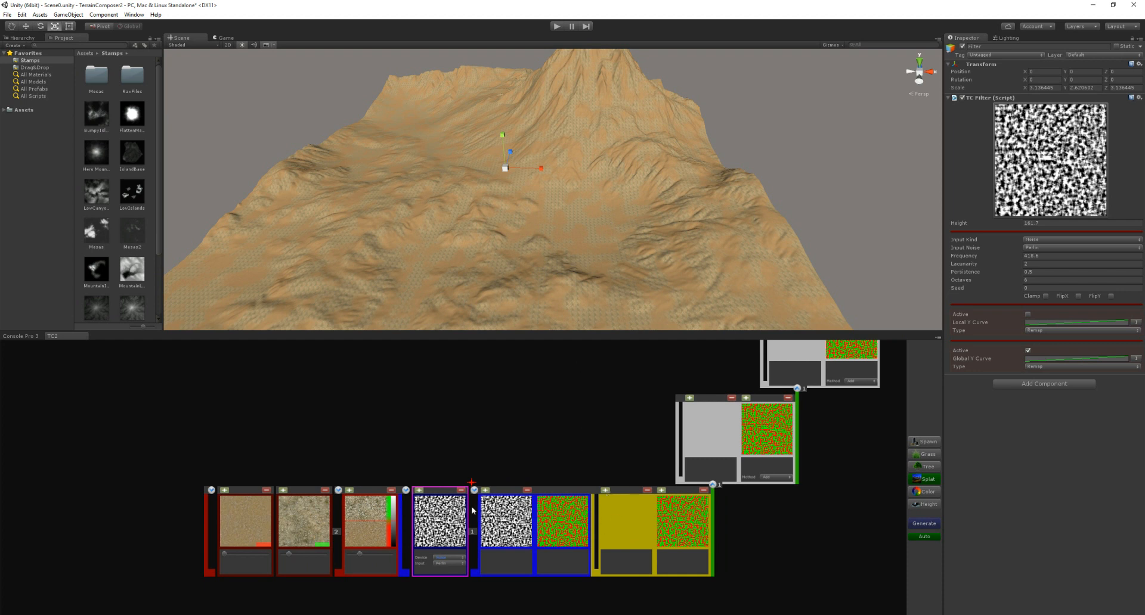
pyautogui.click(474, 490)
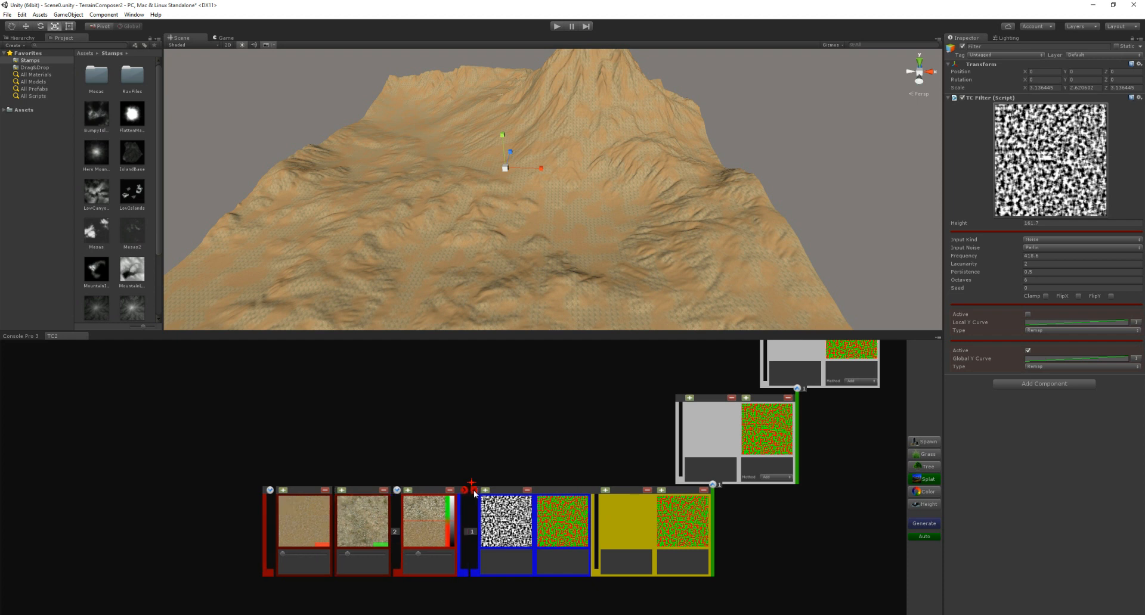
pyautogui.click(397, 491)
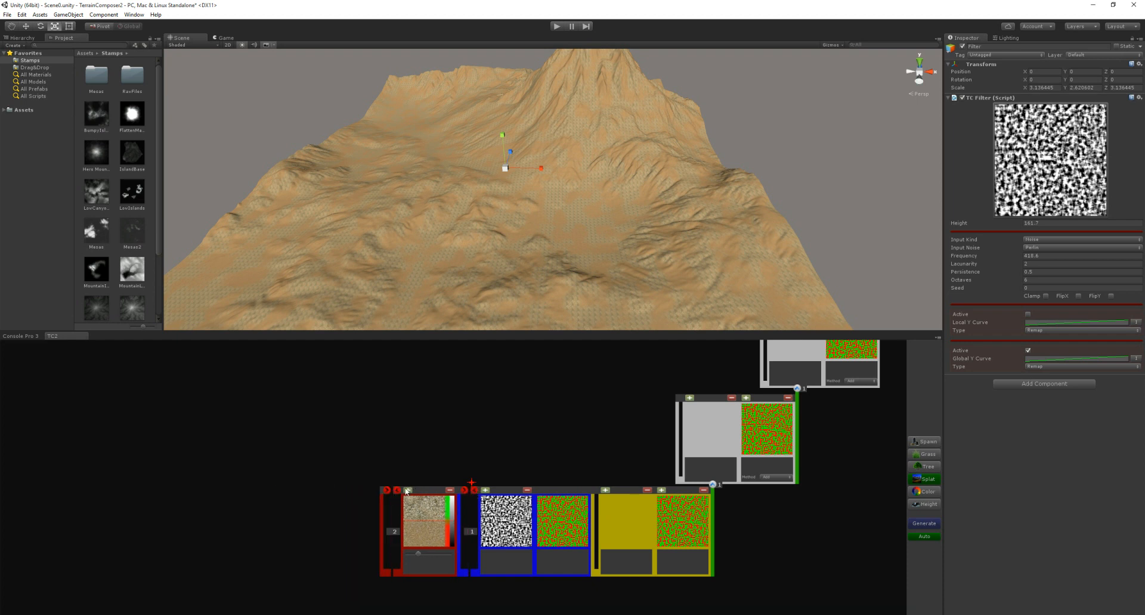
pyautogui.click(397, 491)
pyautogui.click(474, 490)
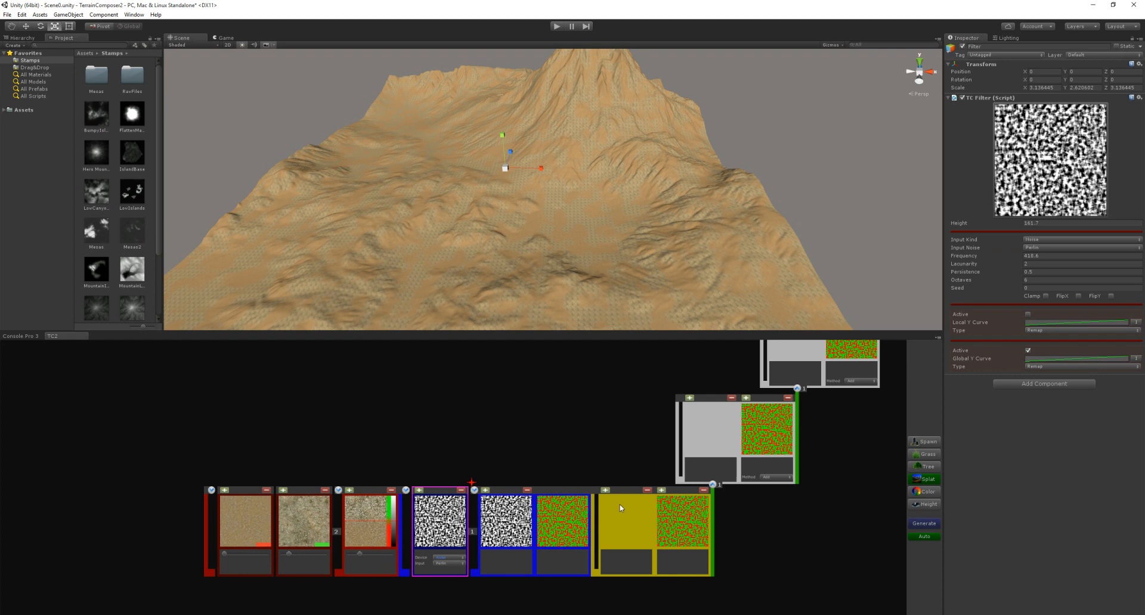
# Add a circle shape filter to the splat layer's mask, move it towards the front terrain edge, and activate its Global Y Curve at about 1.76 vertical scale
pyautogui.click(605, 490)
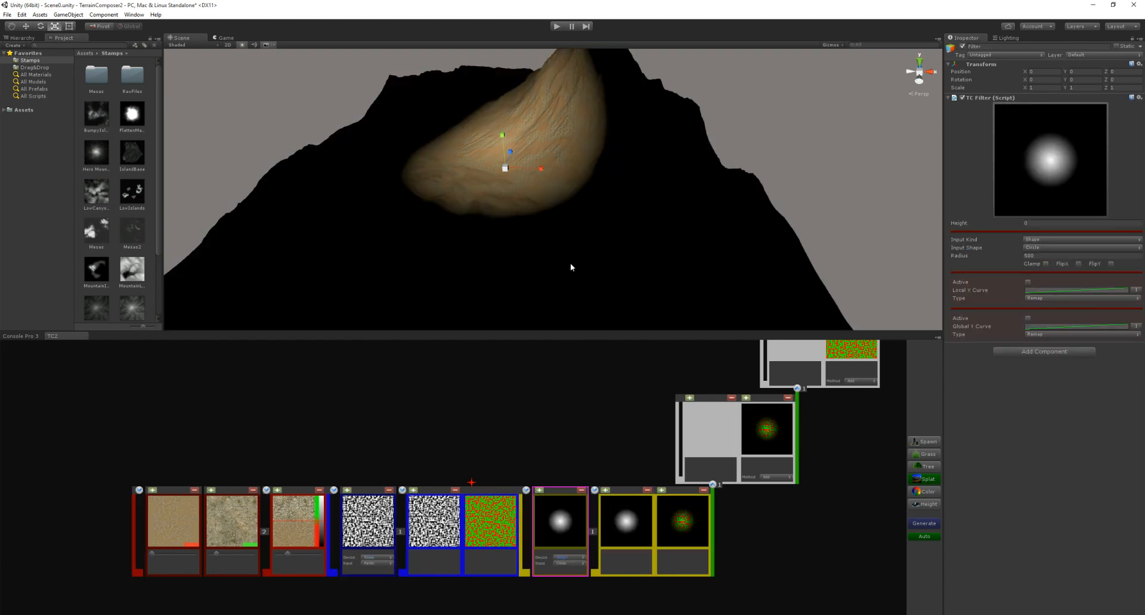
pyautogui.press('w')
pyautogui.moveTo(509, 169)
pyautogui.mouseDown()
pyautogui.moveTo(356, 281)
pyautogui.moveTo(592, 118)
pyautogui.moveTo(461, 124)
pyautogui.moveTo(396, 246)
pyautogui.moveTo(596, 253)
pyautogui.moveTo(542, 213)
pyautogui.moveTo(516, 221)
pyautogui.moveTo(512, 191)
pyautogui.mouseUp()
pyautogui.press('r')
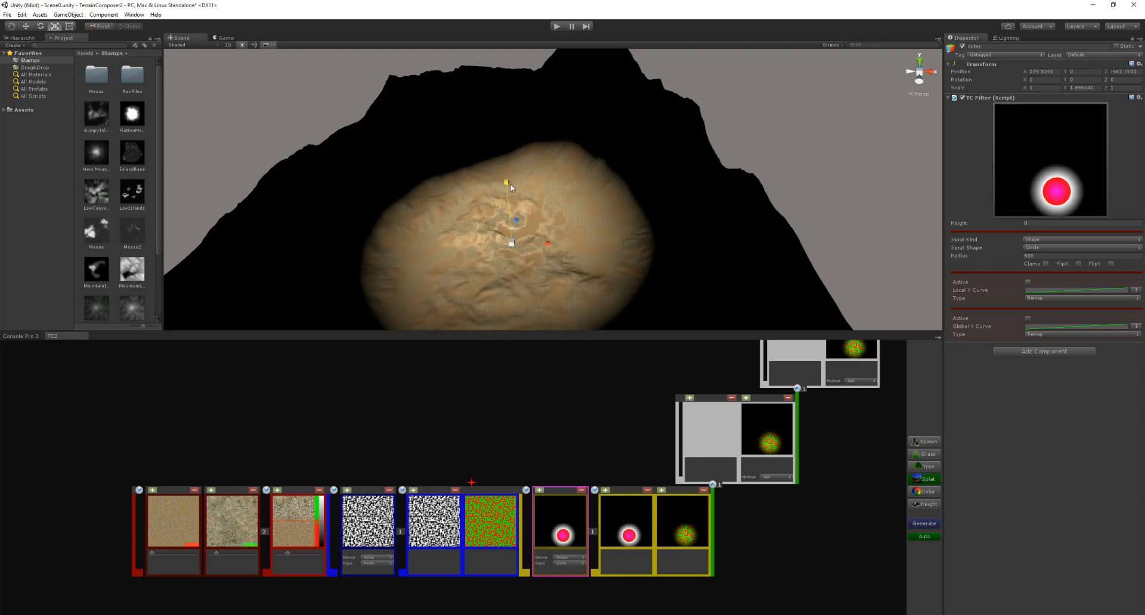
pyautogui.click(1028, 318)
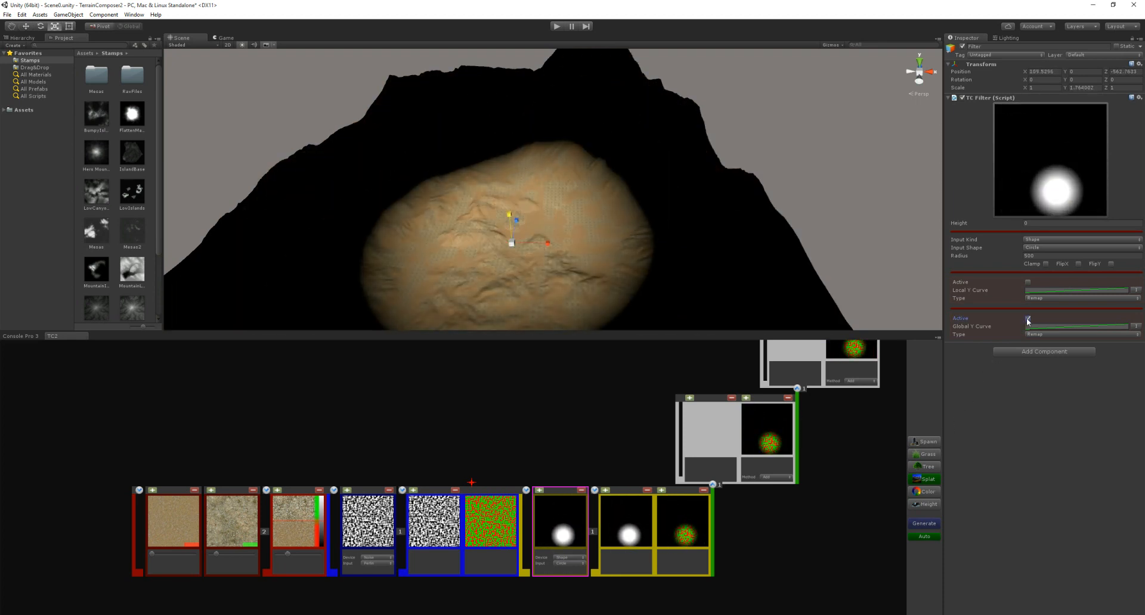
# Move the circle filter a little further along X and remove it from the splat layer's mask
pyautogui.press('w')
pyautogui.moveTo(521, 250)
pyautogui.mouseDown()
pyautogui.moveTo(555, 268)
pyautogui.moveTo(601, 178)
pyautogui.moveTo(399, 235)
pyautogui.moveTo(538, 246)
pyautogui.mouseUp()
pyautogui.scroll(-2, 520, 229)
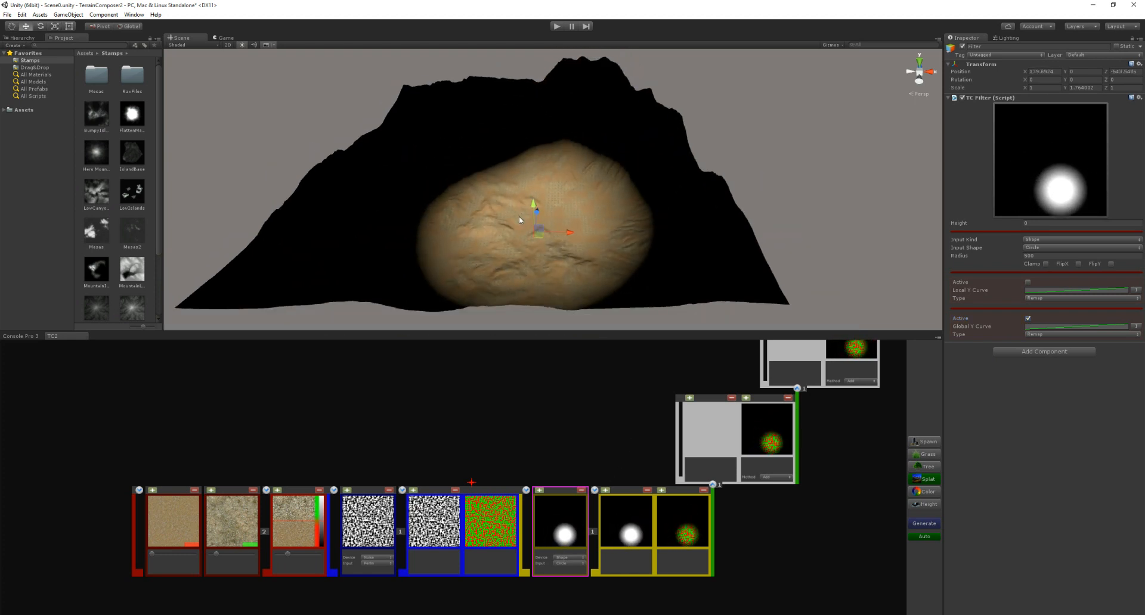
pyautogui.click(582, 492)
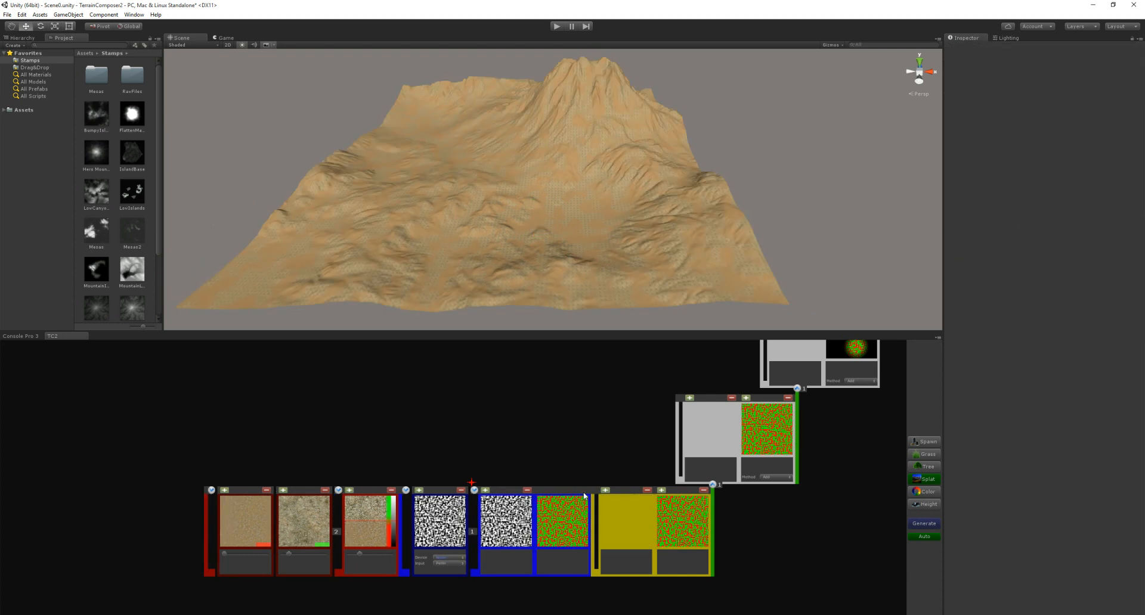
# Duplicate the splat layer and enable Normalize on the layer group that contains both layers
pyautogui.moveTo(673, 478); pyautogui.dragTo(634, 477, button='middle')
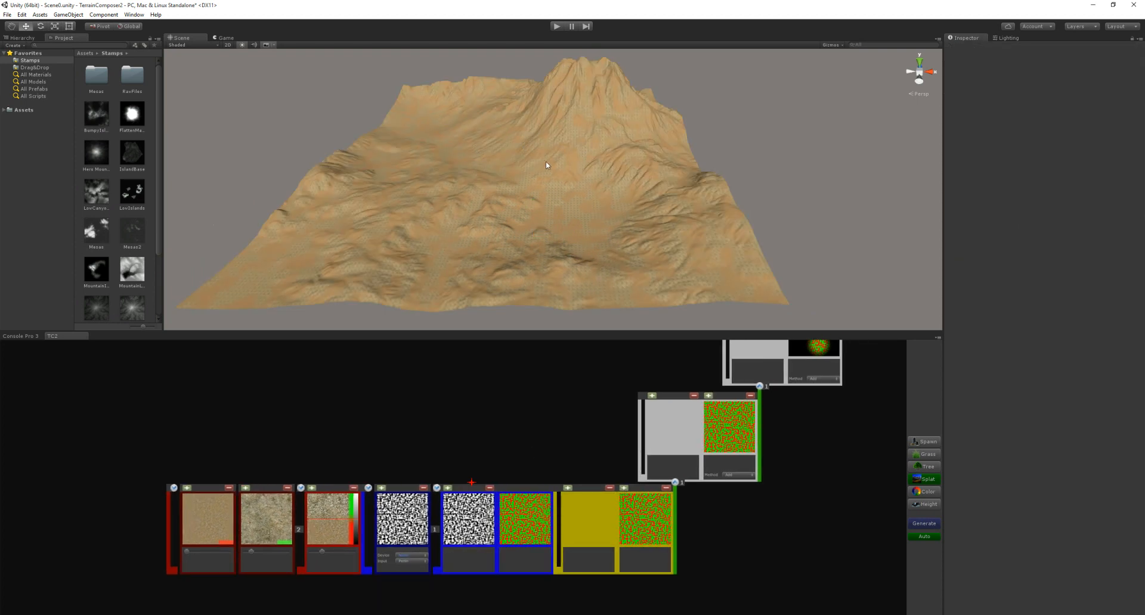
pyautogui.click(649, 519)
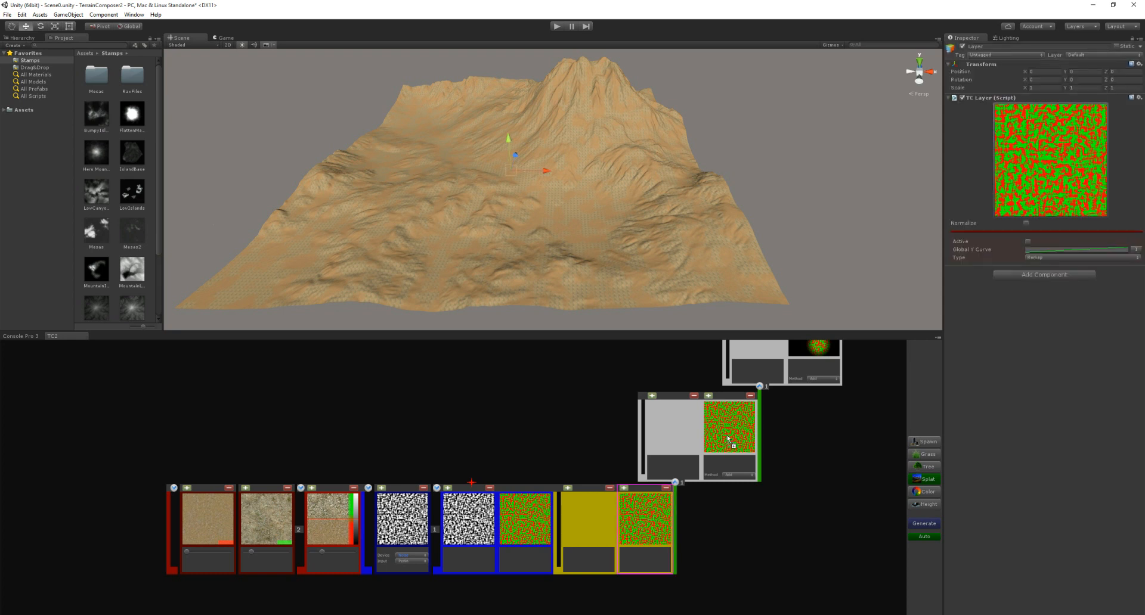
pyautogui.hotkey('ctrl', 'd')
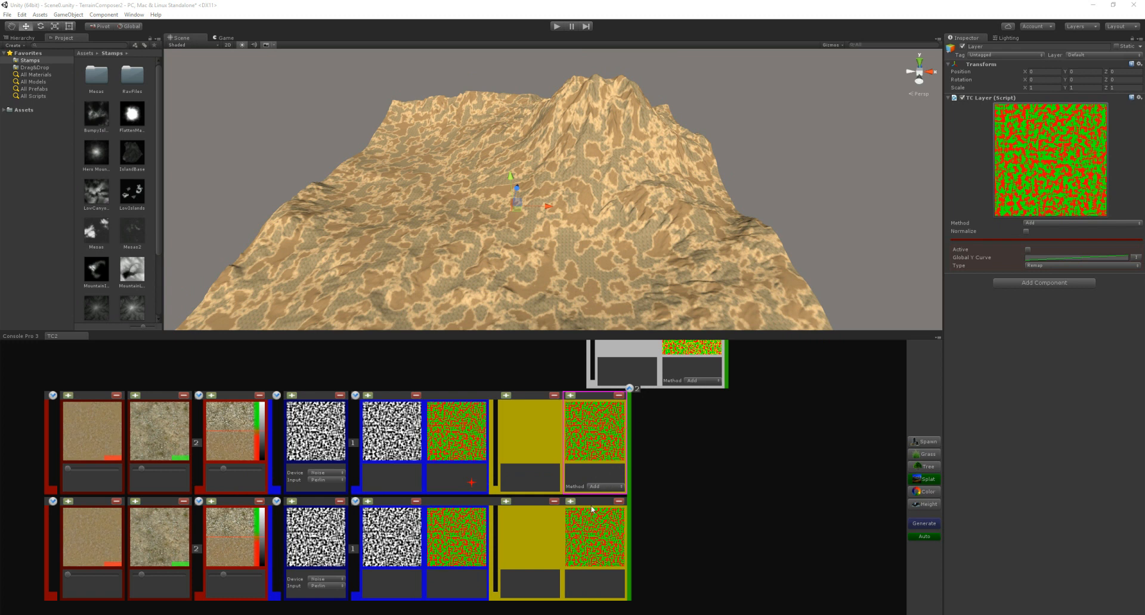
pyautogui.click(697, 360)
pyautogui.click(1026, 223)
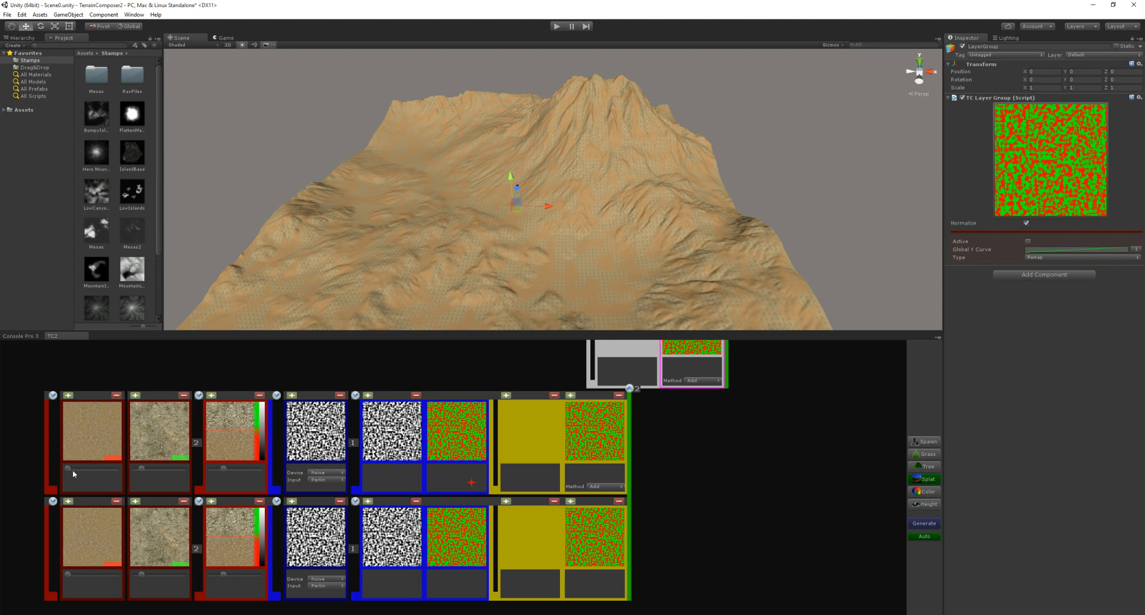
# Change the upper splat layer's two textures to mossy rock and grey rock, and set its Method to Overlay
pyautogui.moveTo(70, 466); pyautogui.dragTo(192, 470)
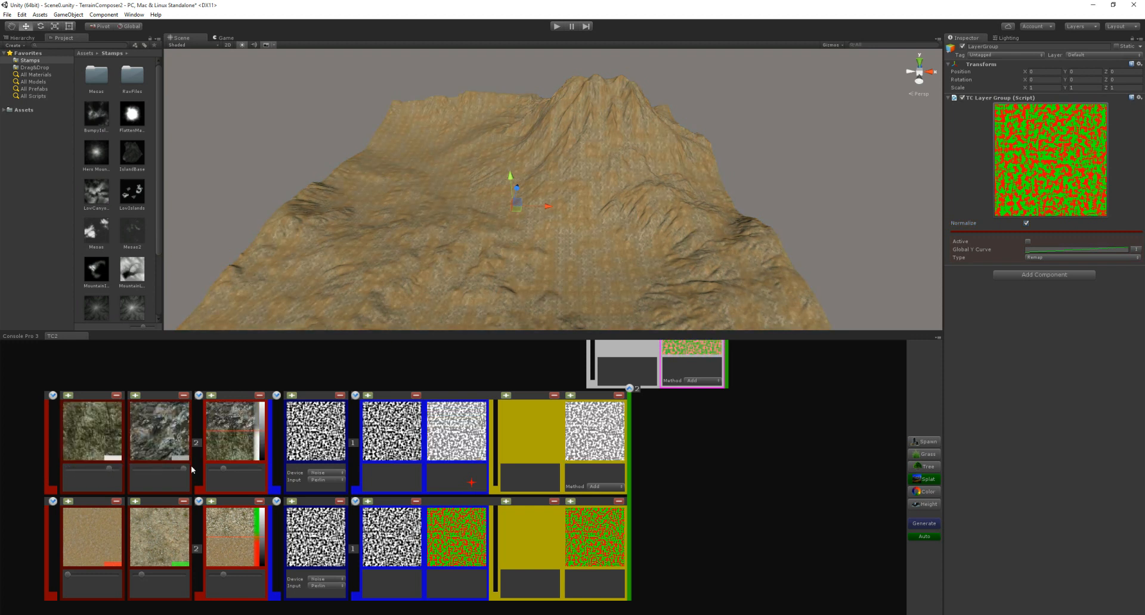
pyautogui.click(606, 487)
pyautogui.click(612, 515)
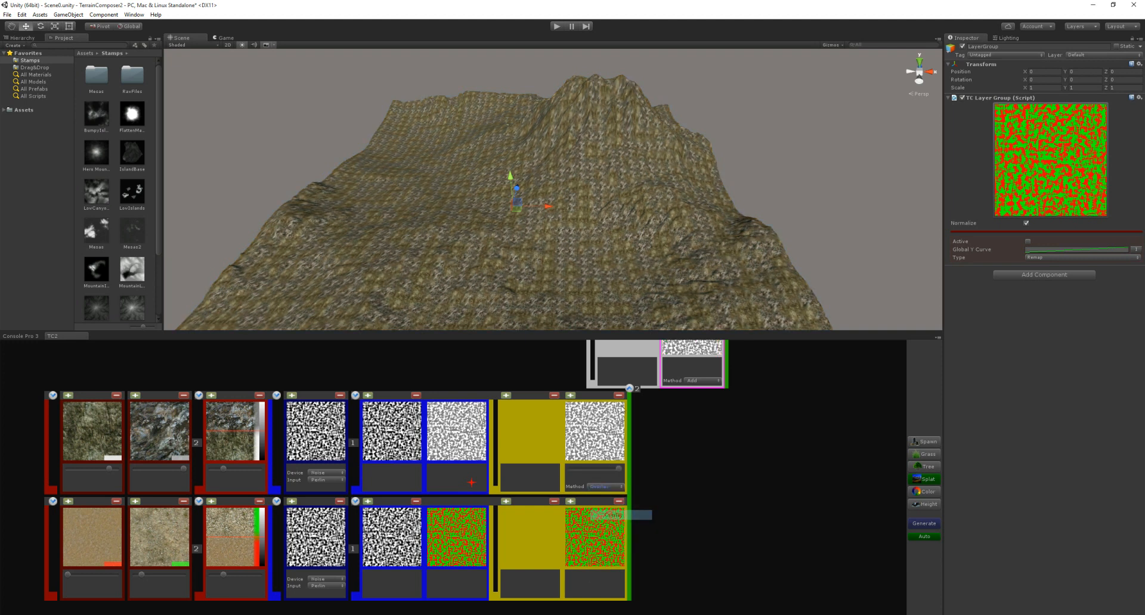
# Add a filter to the upper layer's mask with Terrain as its input kind and Angle as its terrain input
pyautogui.click(505, 395)
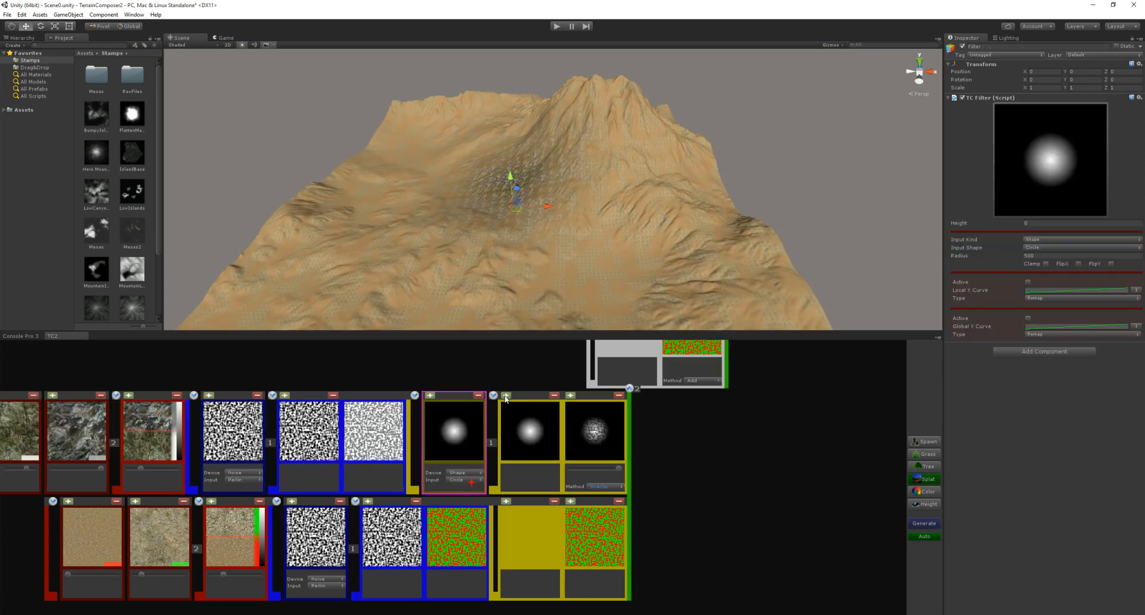
pyautogui.click(465, 473)
pyautogui.click(468, 477)
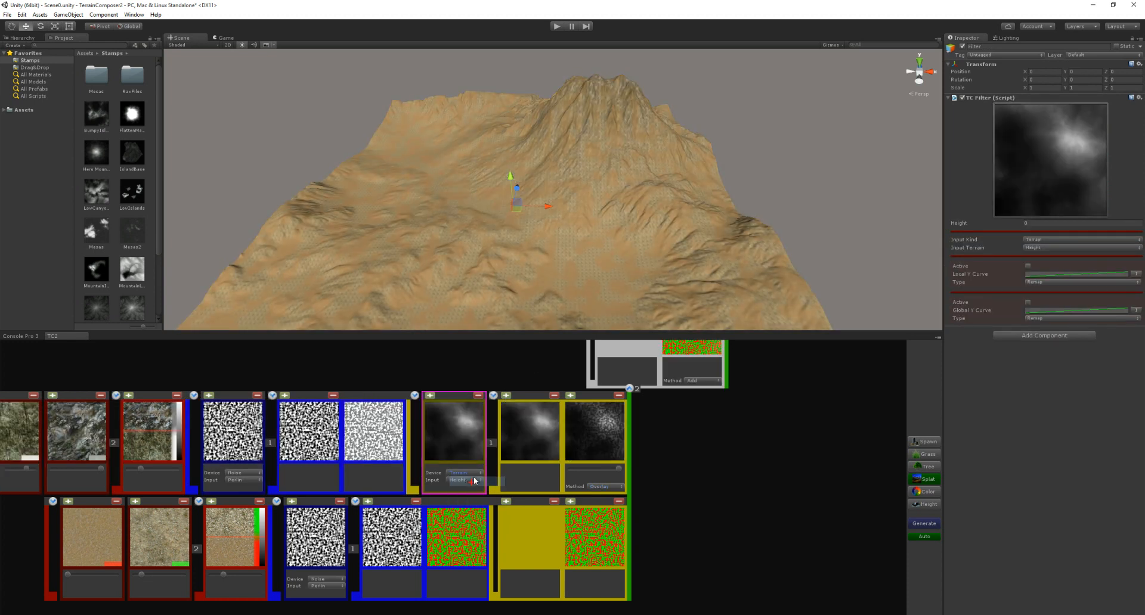
pyautogui.click(1034, 249)
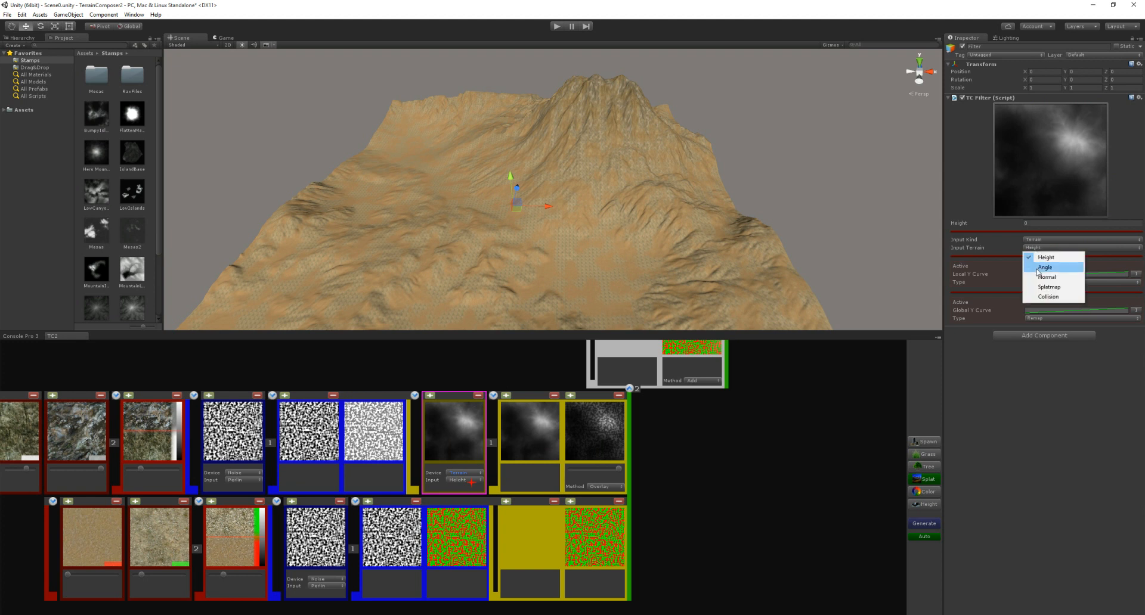
pyautogui.click(1064, 265)
# Activate the angle filter's Global Y Curve and reshape it to rise from about 0.23 to 0.59
pyautogui.click(1028, 302)
pyautogui.click(1076, 310)
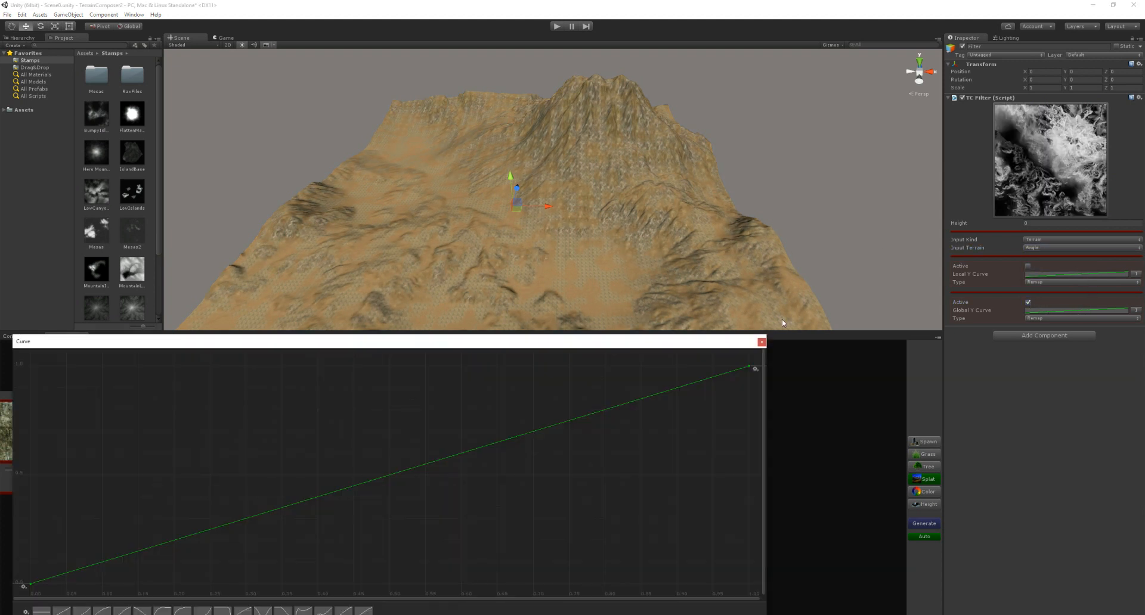
pyautogui.click(749, 367)
pyautogui.moveTo(750, 368); pyautogui.dragTo(453, 368)
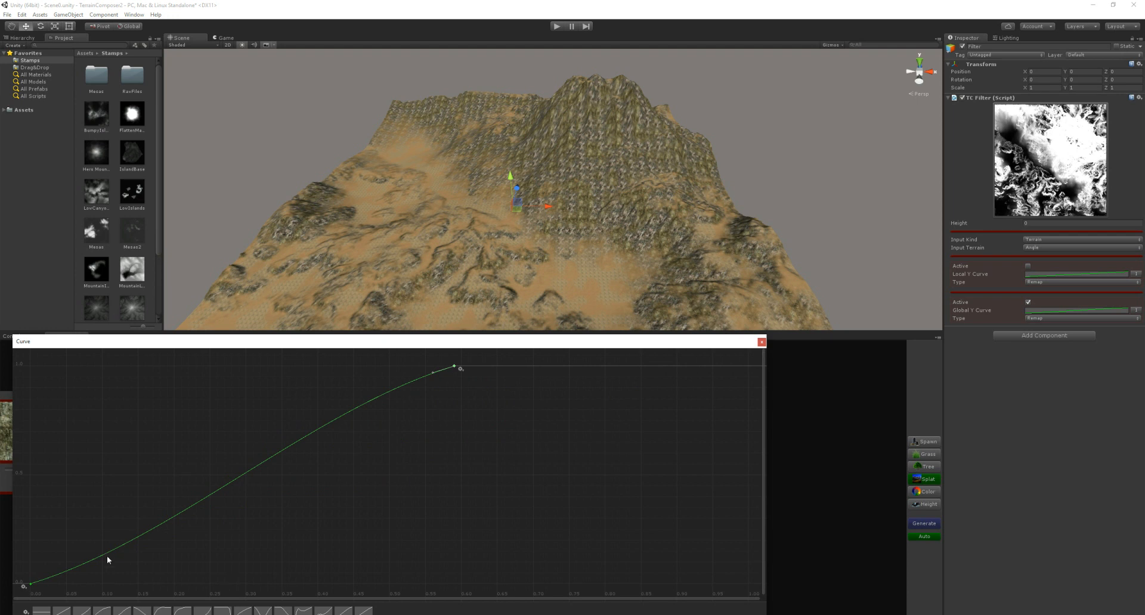
pyautogui.moveTo(36, 585); pyautogui.dragTo(196, 587)
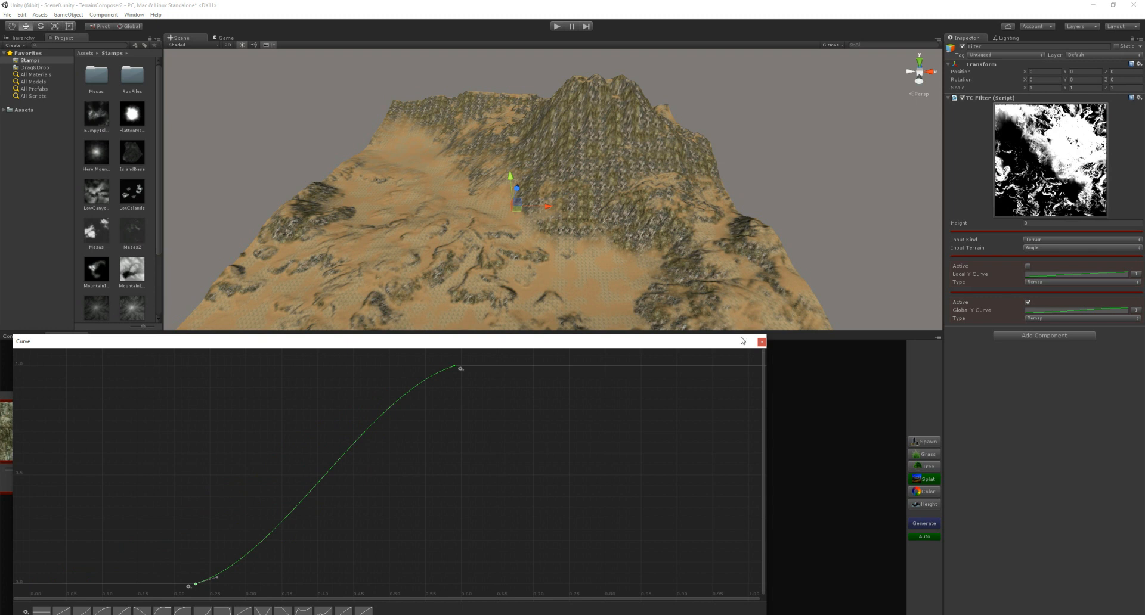
pyautogui.click(761, 341)
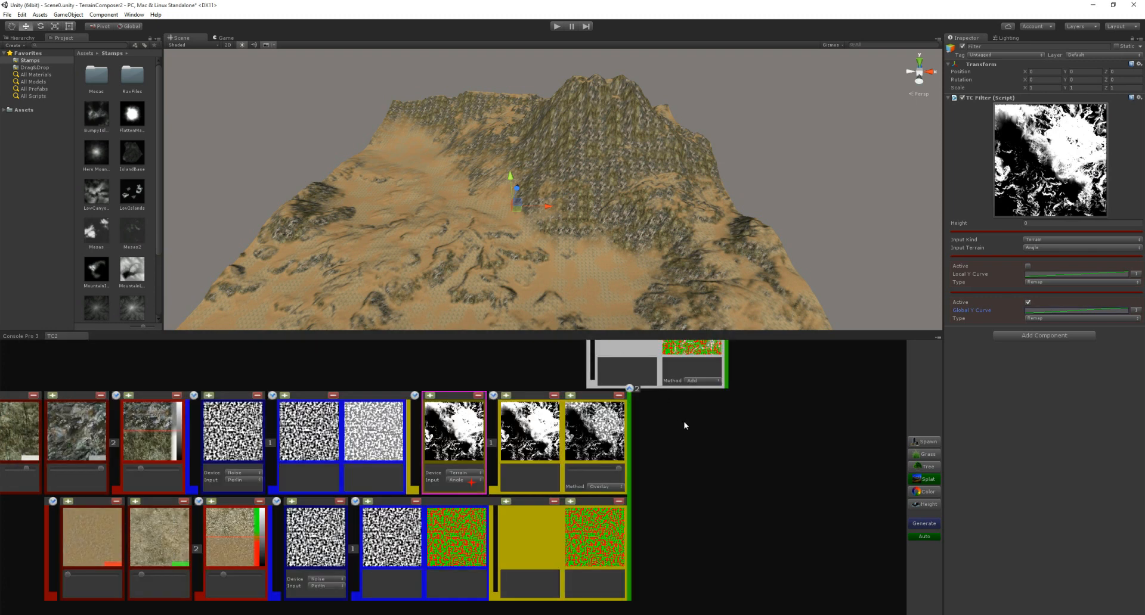
# Duplicate the rock splat layer with its angle filter inside the same layer group
pyautogui.moveTo(554, 401); pyautogui.dragTo(633, 395, button='middle')
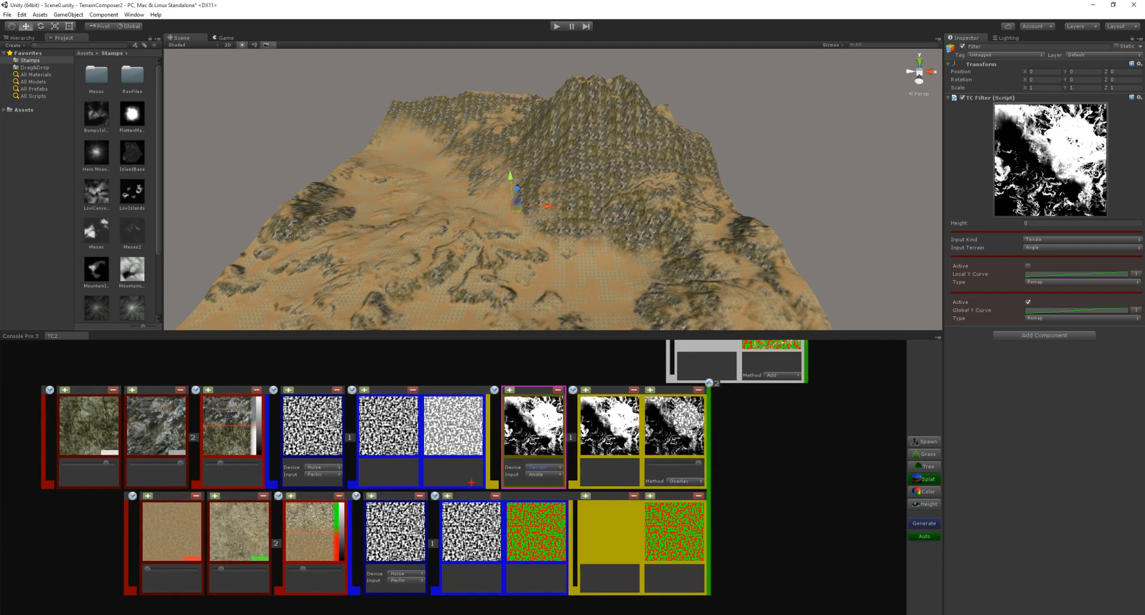
pyautogui.click(676, 420)
pyautogui.moveTo(784, 348); pyautogui.dragTo(782, 346)
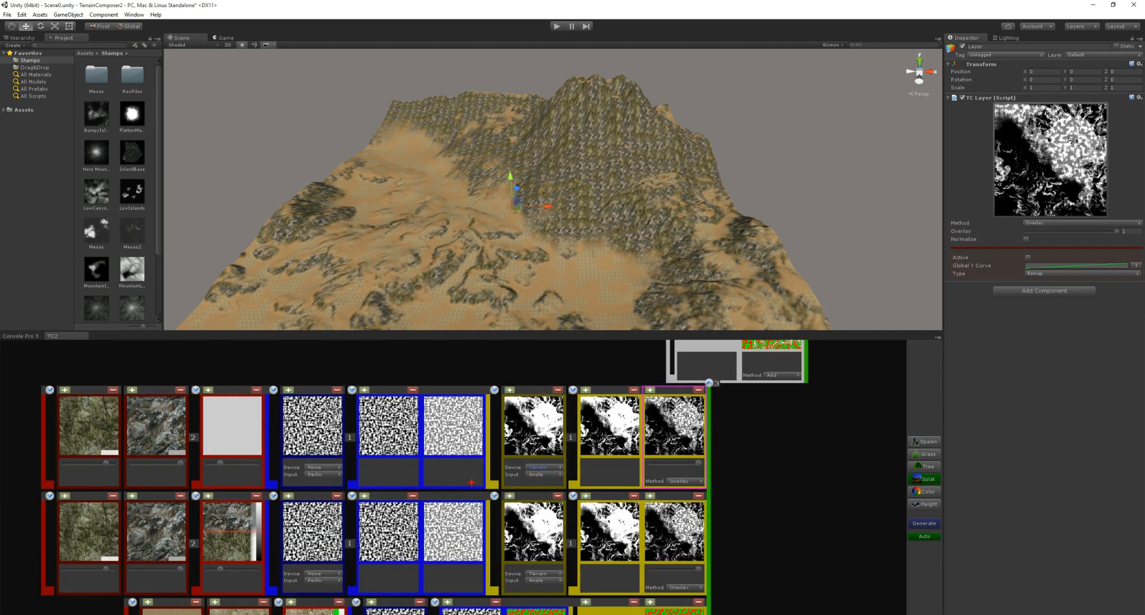
# Change the middle splat layer's two textures to leafy ground and mossy grass
pyautogui.moveTo(50, 576); pyautogui.dragTo(98, 541, button='middle')
pyautogui.click(272, 406)
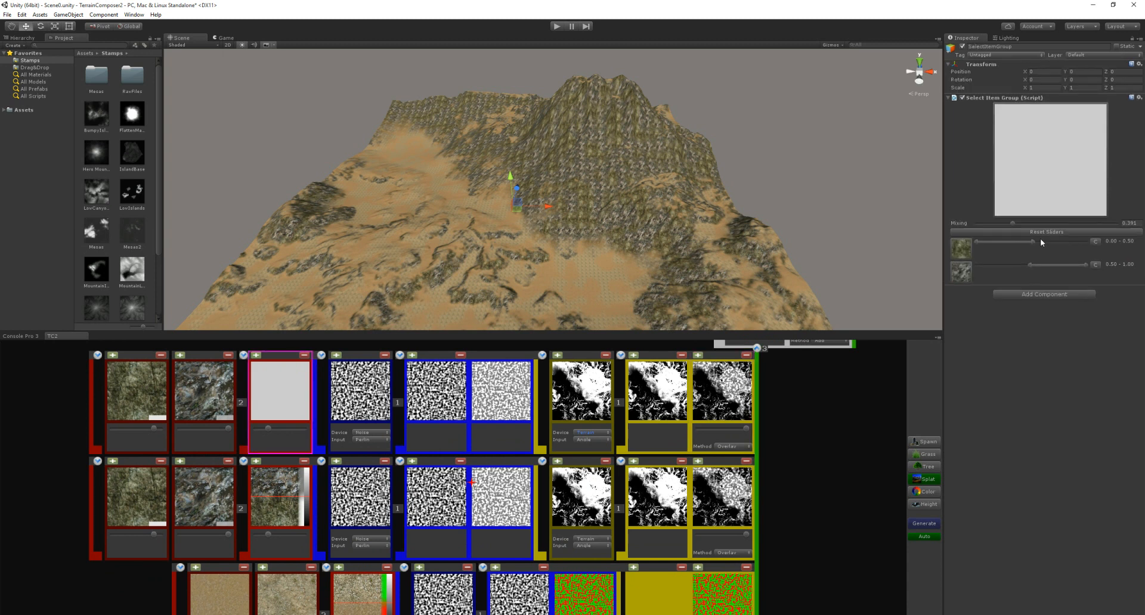
pyautogui.click(120, 489)
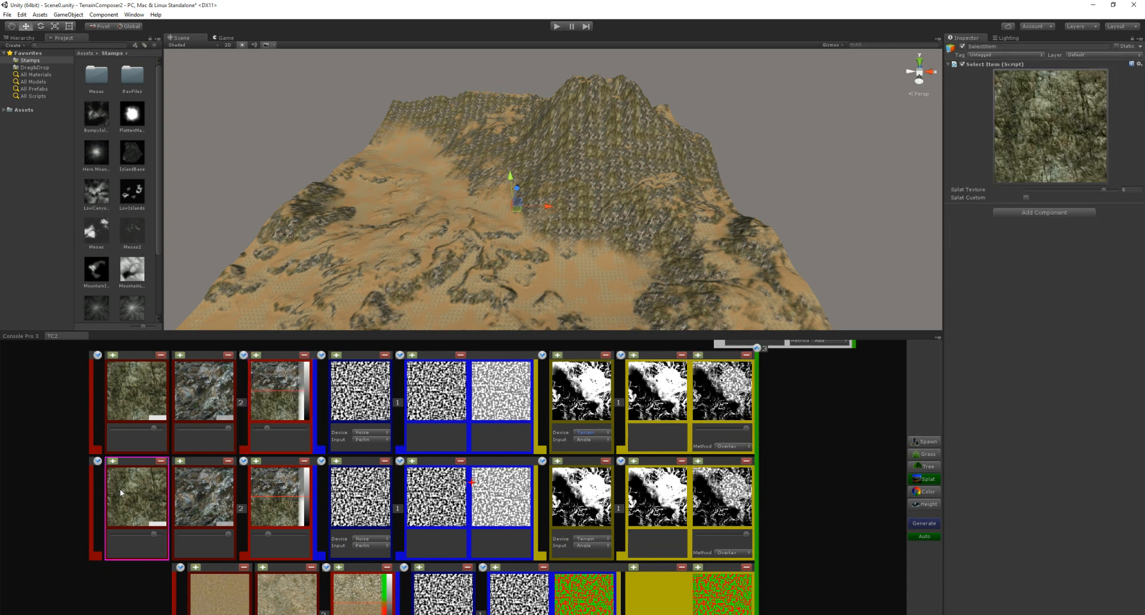
pyautogui.moveTo(154, 535); pyautogui.dragTo(140, 534)
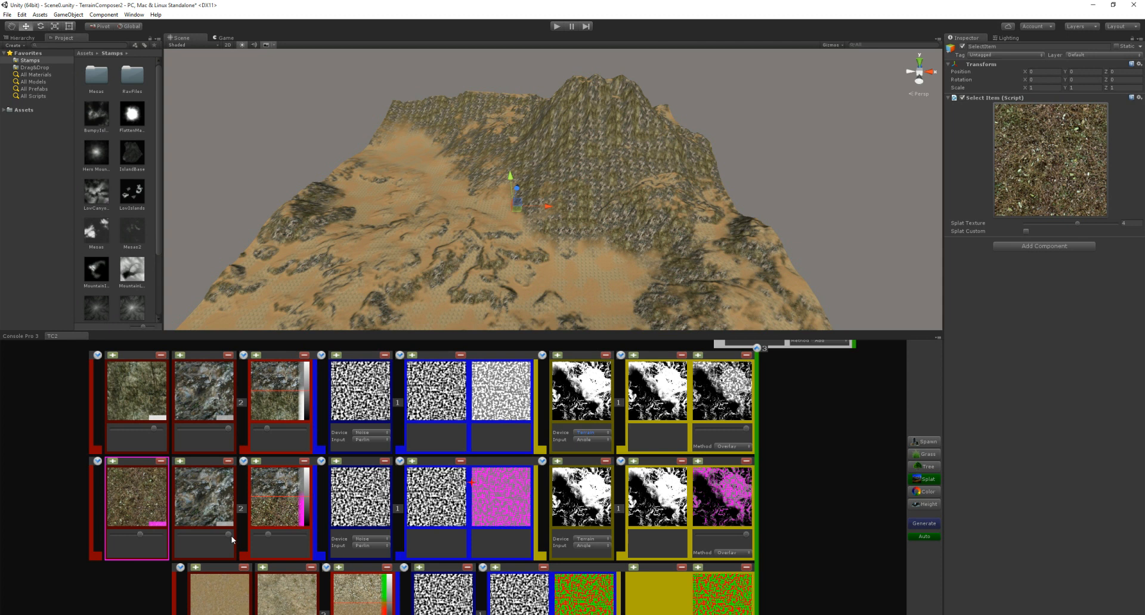
pyautogui.moveTo(224, 534); pyautogui.dragTo(215, 535)
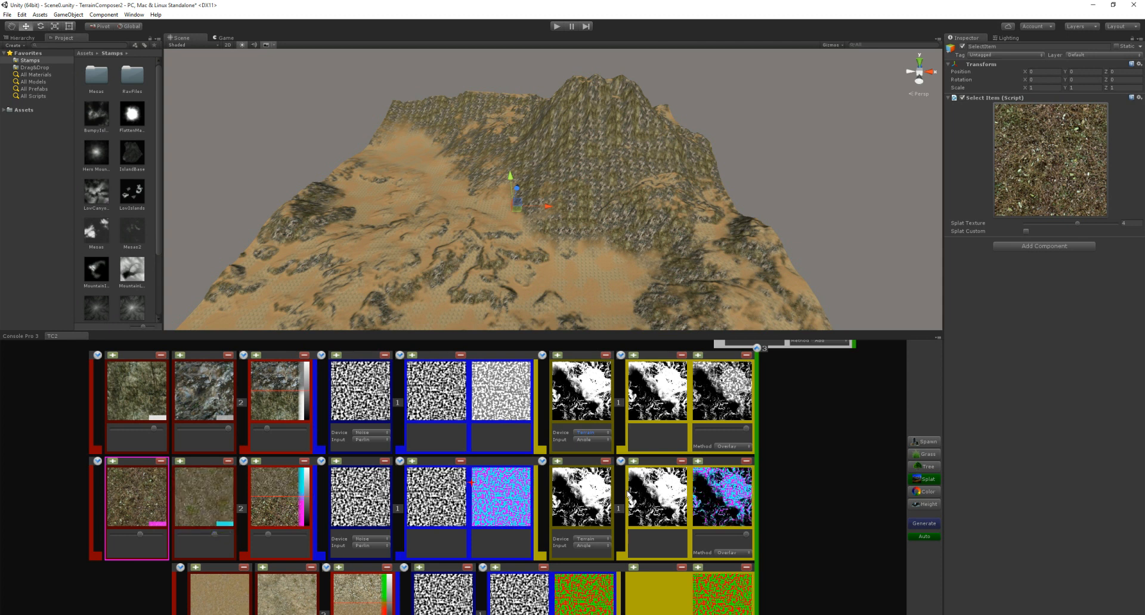
# Reshape the Global Y Curve of the middle layer's angle filter to rise from about 0.02 to 0.39
pyautogui.click(579, 507)
pyautogui.click(1069, 310)
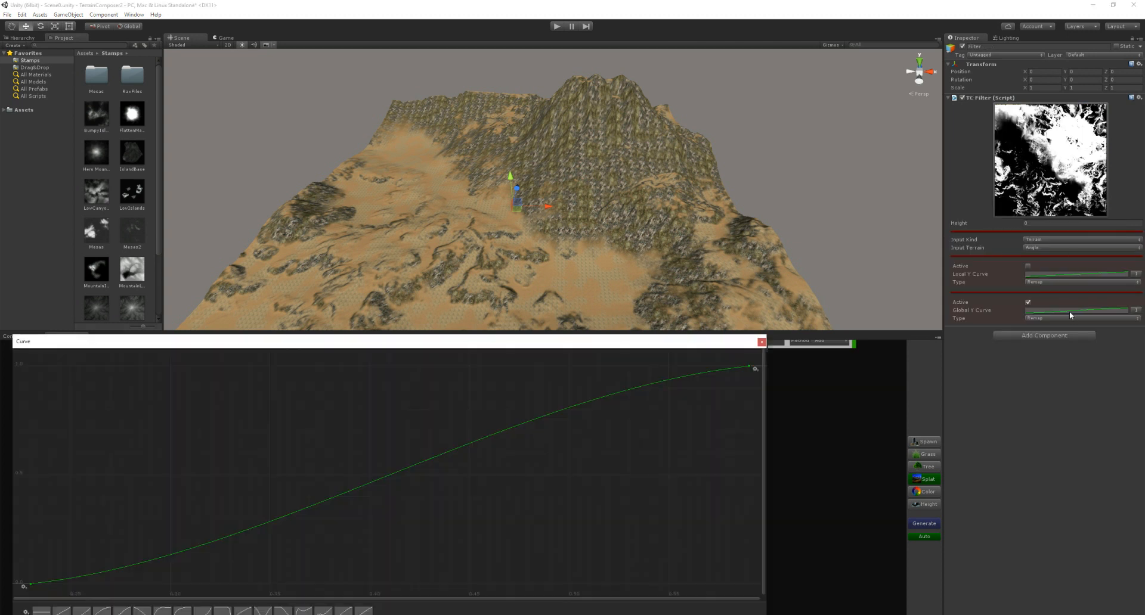
pyautogui.moveTo(748, 368); pyautogui.dragTo(350, 377)
pyautogui.moveTo(230, 503); pyautogui.dragTo(563, 467, button='middle')
pyautogui.moveTo(379, 511); pyautogui.dragTo(543, 475, button='middle')
pyautogui.moveTo(527, 514); pyautogui.dragTo(101, 514)
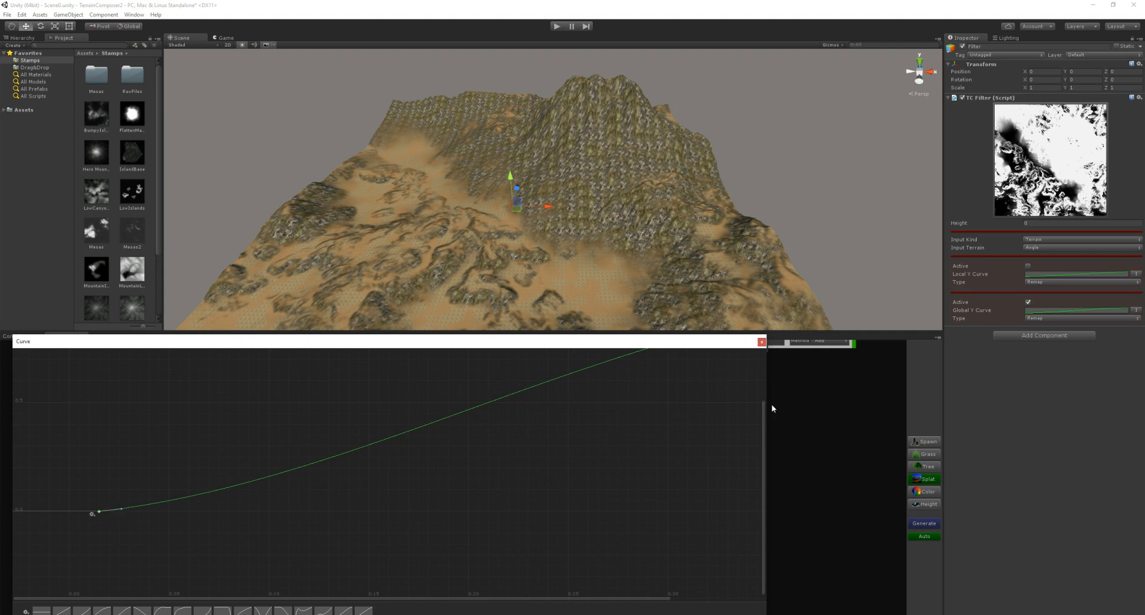
pyautogui.click(761, 343)
pyautogui.moveTo(548, 164); pyautogui.dragTo(565, 183, button='right')
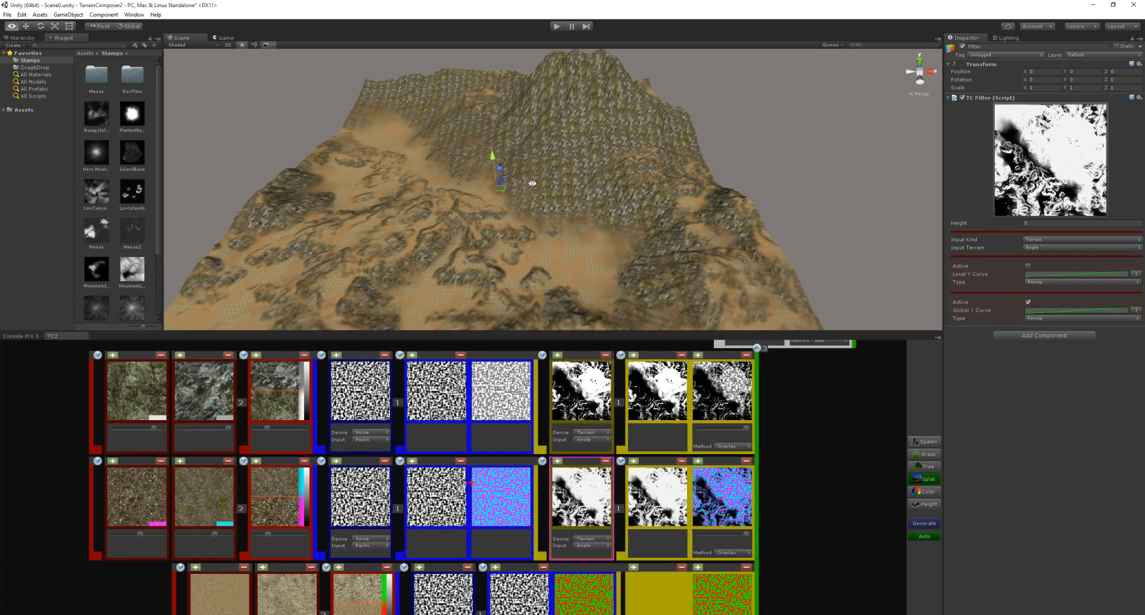
# Examine the rock and mossy ground texturing on the mountain from close up and from farther away
pyautogui.scroll(4, 577, 179)
pyautogui.scroll(4, 585, 177)
pyautogui.moveTo(578, 248); pyautogui.dragTo(585, 217, button='right')
pyautogui.moveTo(585, 217)
pyautogui.mouseDown(button='middle')
pyautogui.moveTo(614, 177)
pyautogui.moveTo(590, 233)
pyautogui.mouseUp(button='middle')
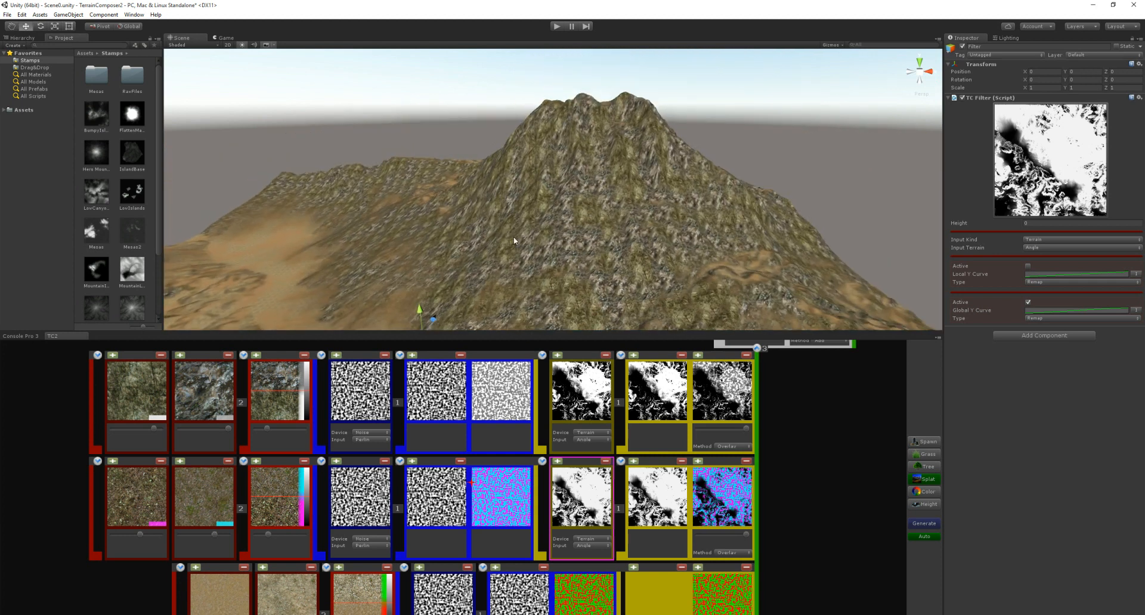
pyautogui.moveTo(610, 239); pyautogui.dragTo(610, 263, button='right')
pyautogui.scroll(-8, 616, 189)
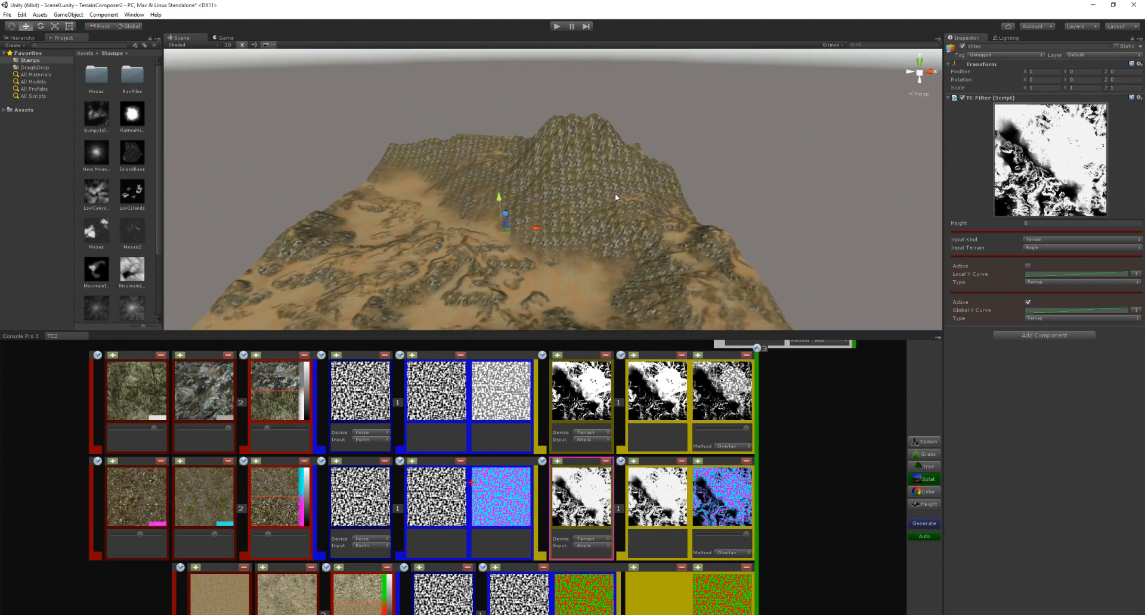
pyautogui.scroll(2, 626, 256)
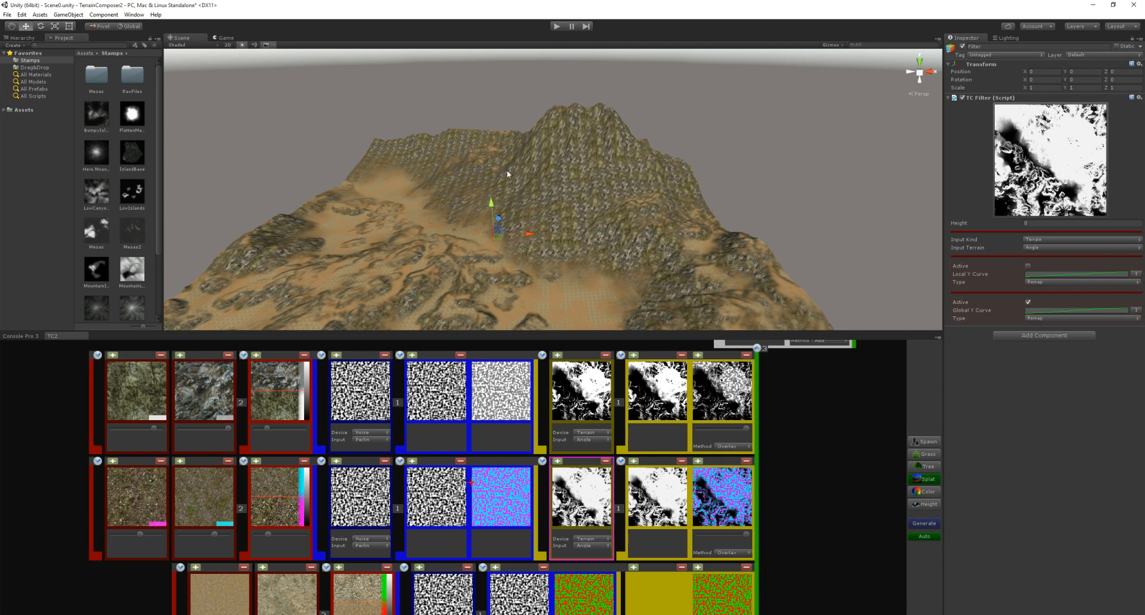
# Duplicate the bottom sand splat layer to the top of its layer group and set the copy's method to Overlay
pyautogui.moveTo(634, 430); pyautogui.dragTo(564, 529, button='middle')
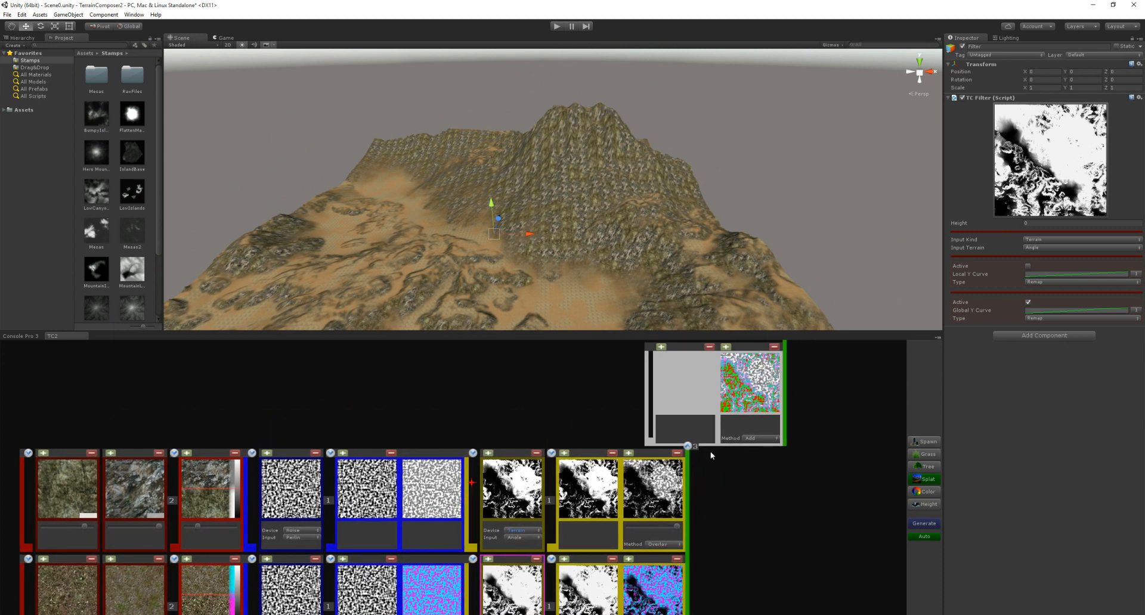
pyautogui.scroll(-5, 731, 340)
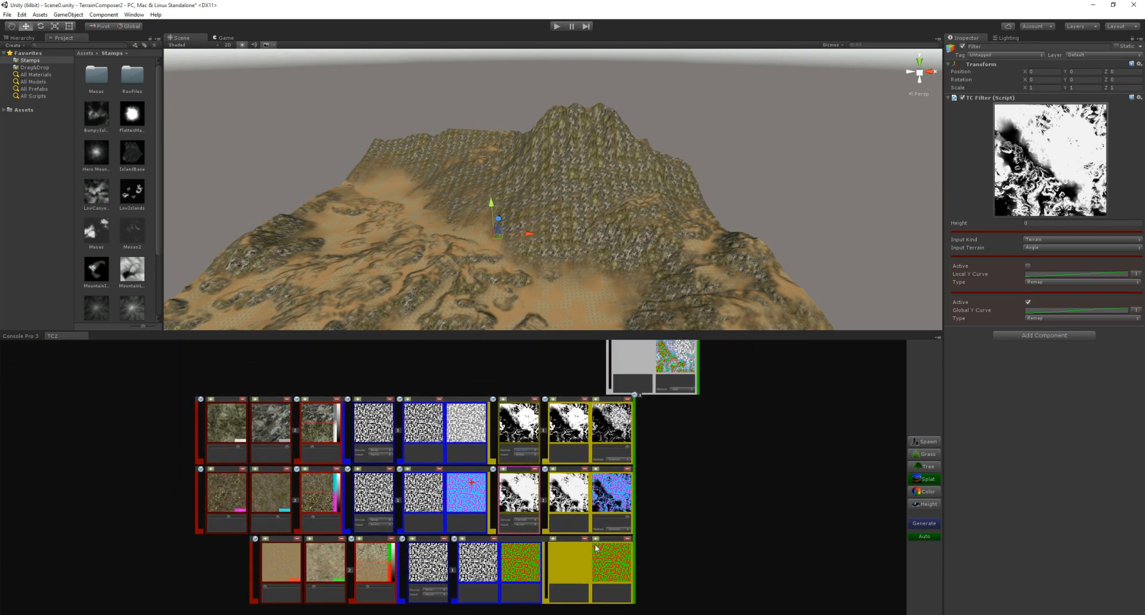
pyautogui.click(672, 374)
pyautogui.moveTo(670, 371); pyautogui.dragTo(675, 374)
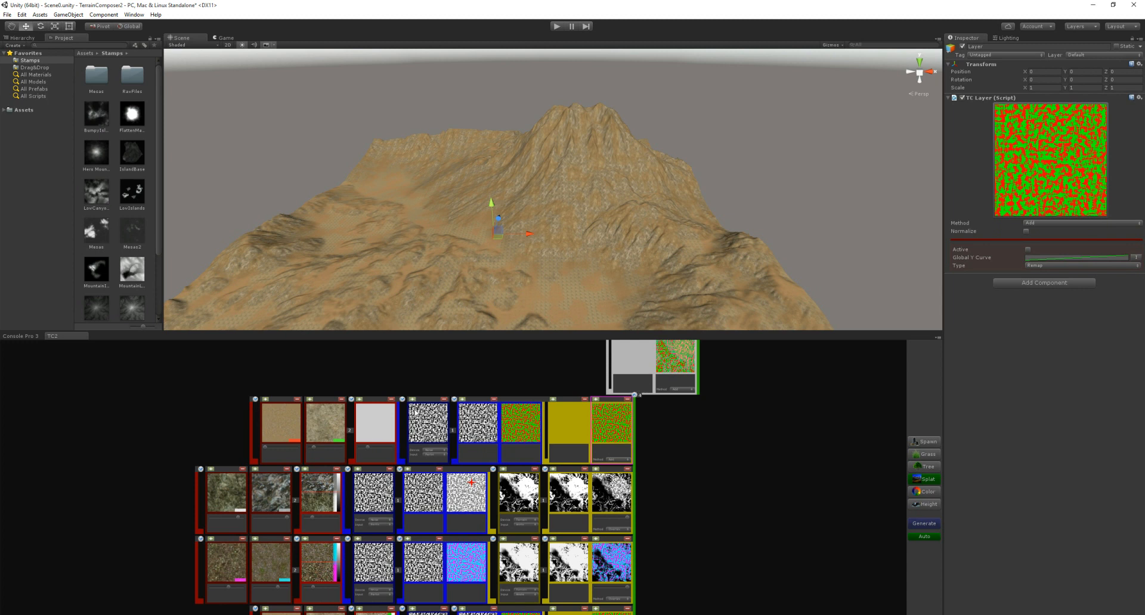
pyautogui.click(614, 460)
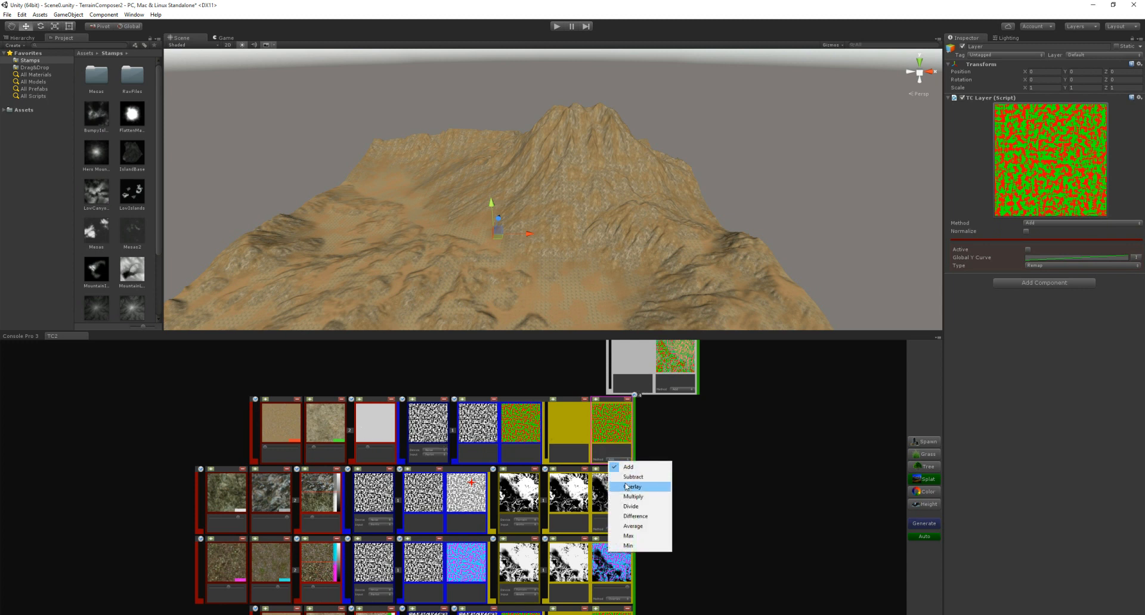
pyautogui.click(623, 484)
# Mask the top splat layer with the white plateau stamp and change its two textures to green grass and mossy ground
pyautogui.click(554, 411)
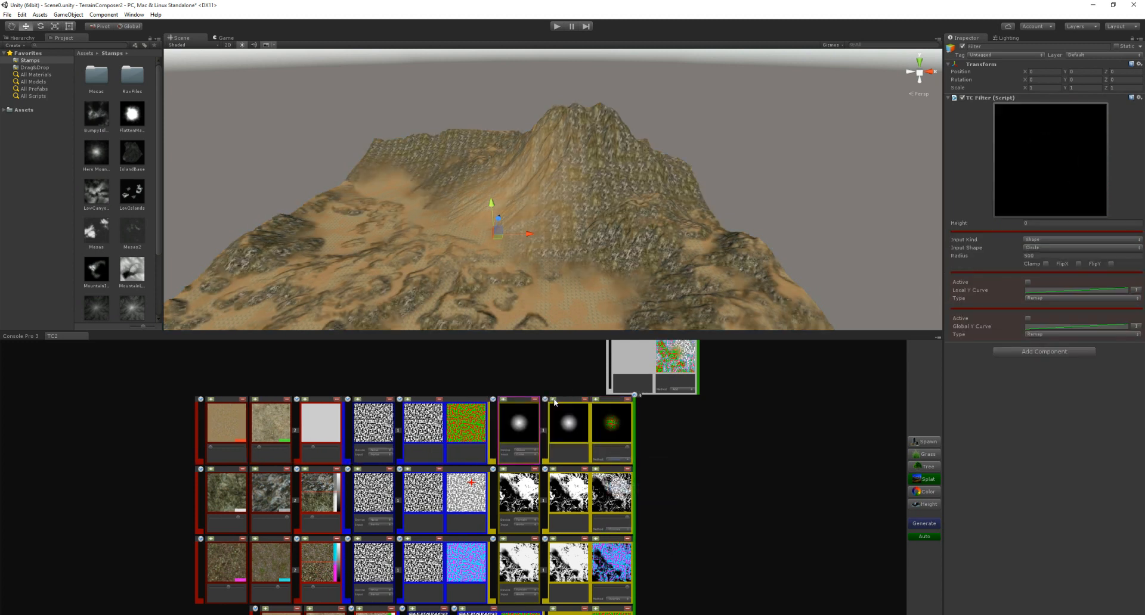
pyautogui.moveTo(132, 113); pyautogui.dragTo(529, 425)
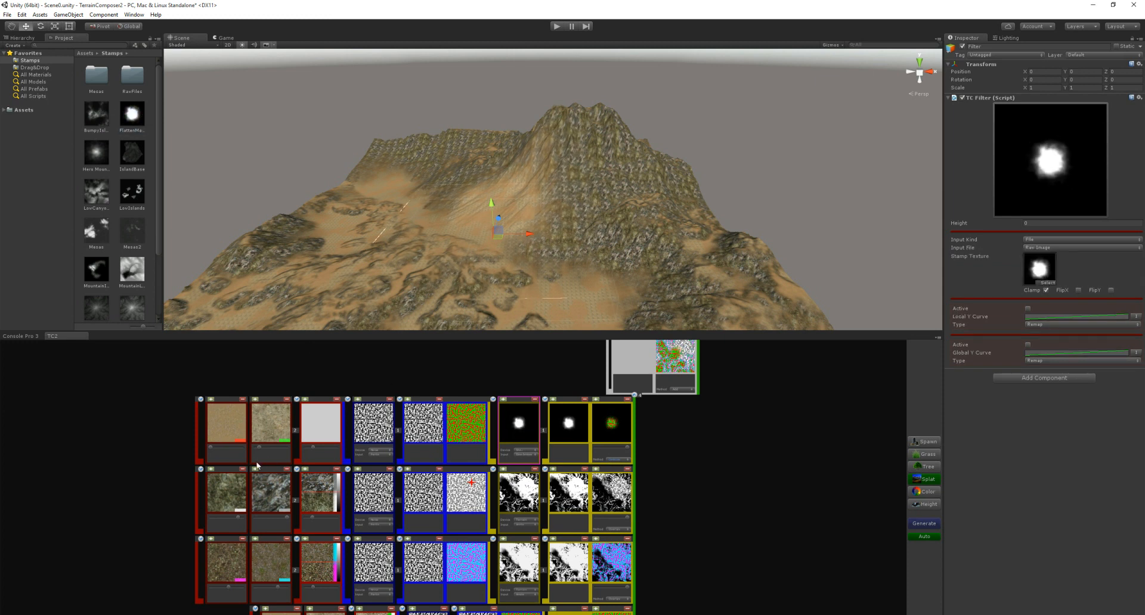
pyautogui.moveTo(214, 446); pyautogui.dragTo(266, 446)
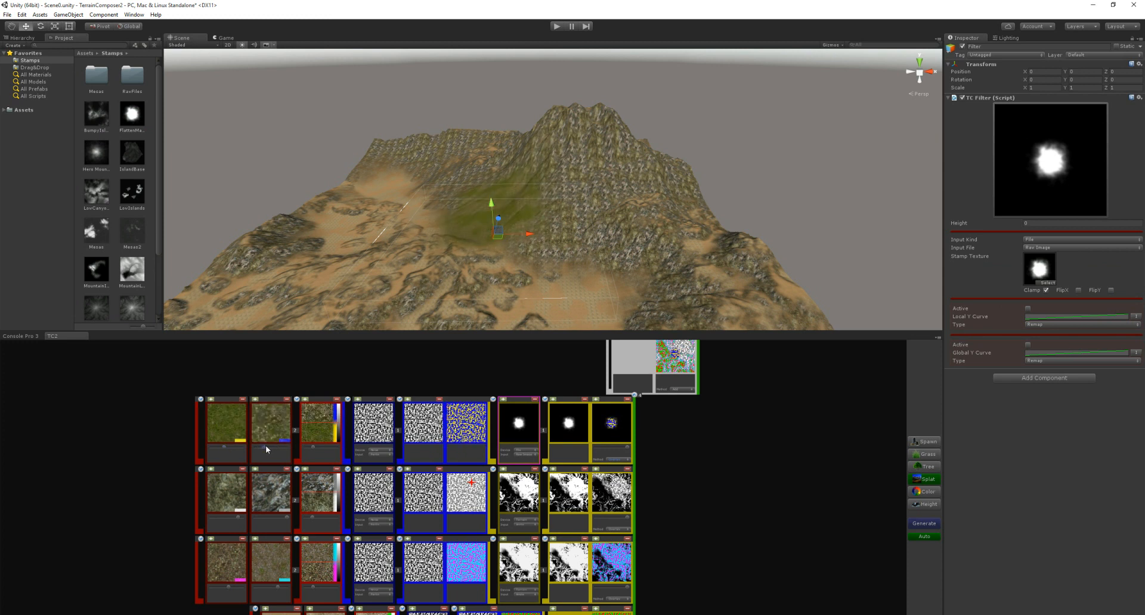
# Scale the top layer's stamp mask up to about 1.72 and activate its Global Y Curve
pyautogui.press('r')
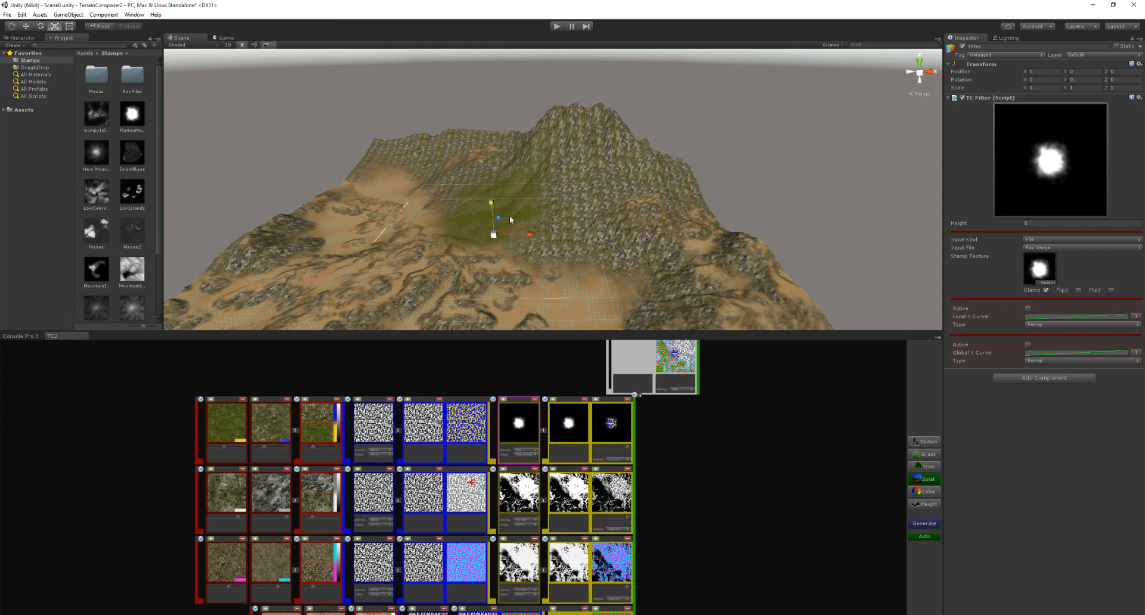
pyautogui.moveTo(494, 235); pyautogui.dragTo(525, 230)
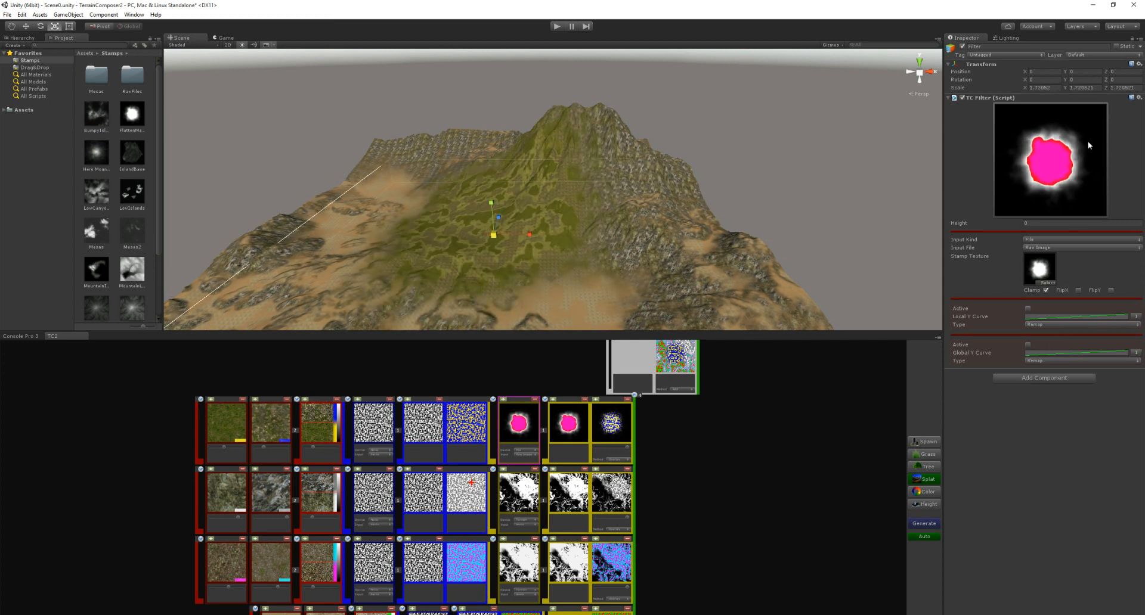
pyautogui.click(1027, 344)
# Move the stamp mask over the mountain to about X 271, Z 468 and scale it to about 2.71
pyautogui.press('w')
pyautogui.moveTo(496, 240); pyautogui.dragTo(554, 200)
pyautogui.press('r')
pyautogui.press('w')
pyautogui.press('r')
pyautogui.press('w')
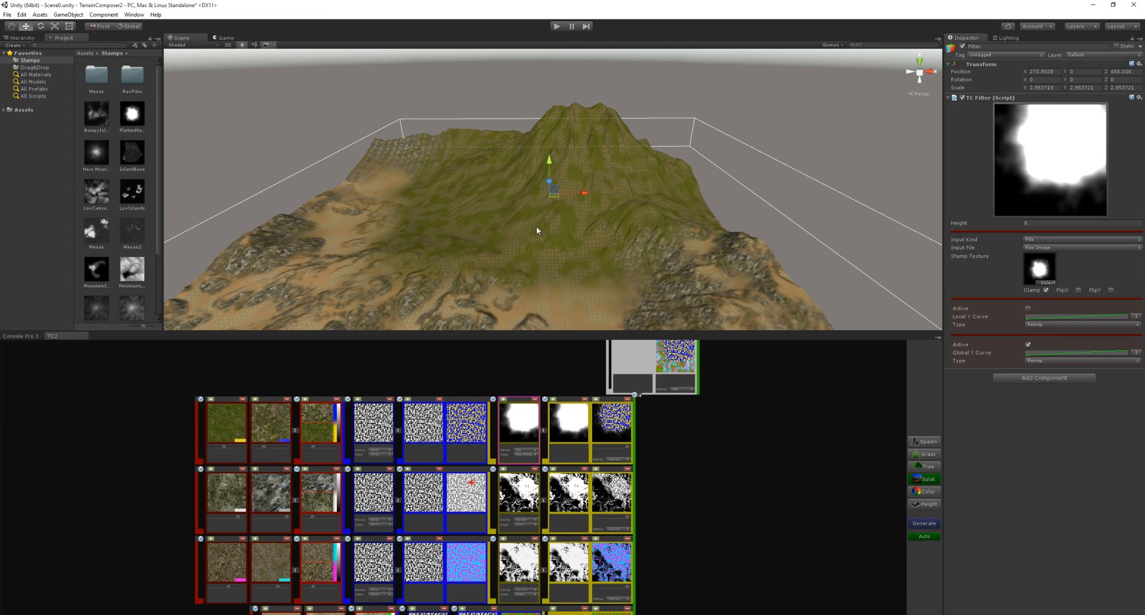
pyautogui.press('r')
pyautogui.moveTo(549, 194); pyautogui.dragTo(549, 197)
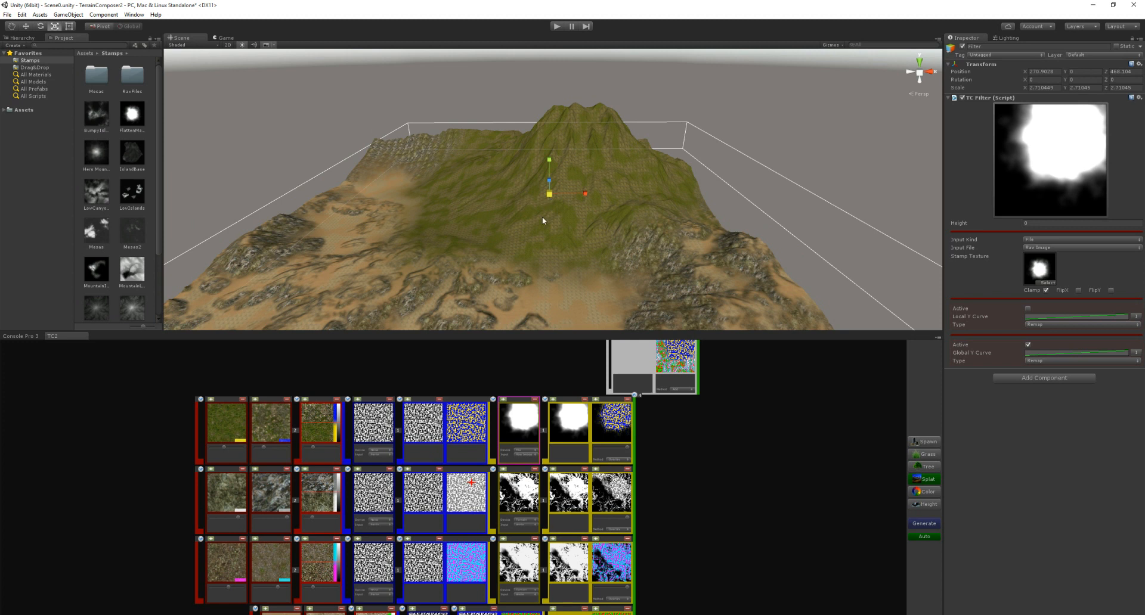
# Duplicate the third splat layer's angle filter into the top layer's mask group and flip the copy's Global Y Curve
pyautogui.click(611, 401)
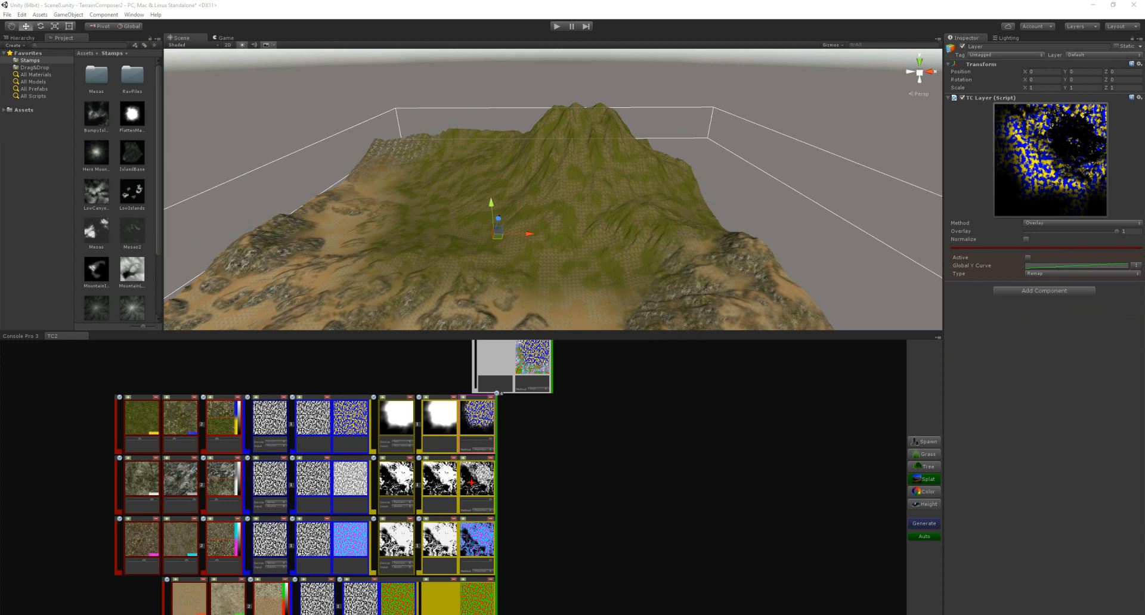
pyautogui.click(391, 535)
pyautogui.keyDown('shift'); pyautogui.moveTo(391, 535); pyautogui.dragTo(438, 421); pyautogui.keyUp('shift')
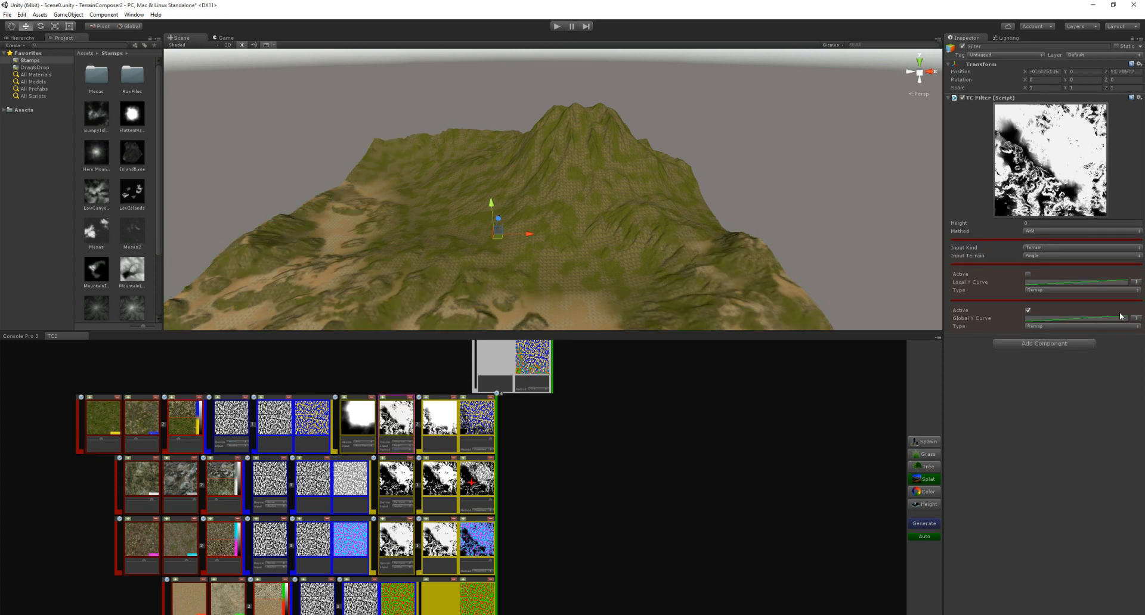
pyautogui.click(1134, 321)
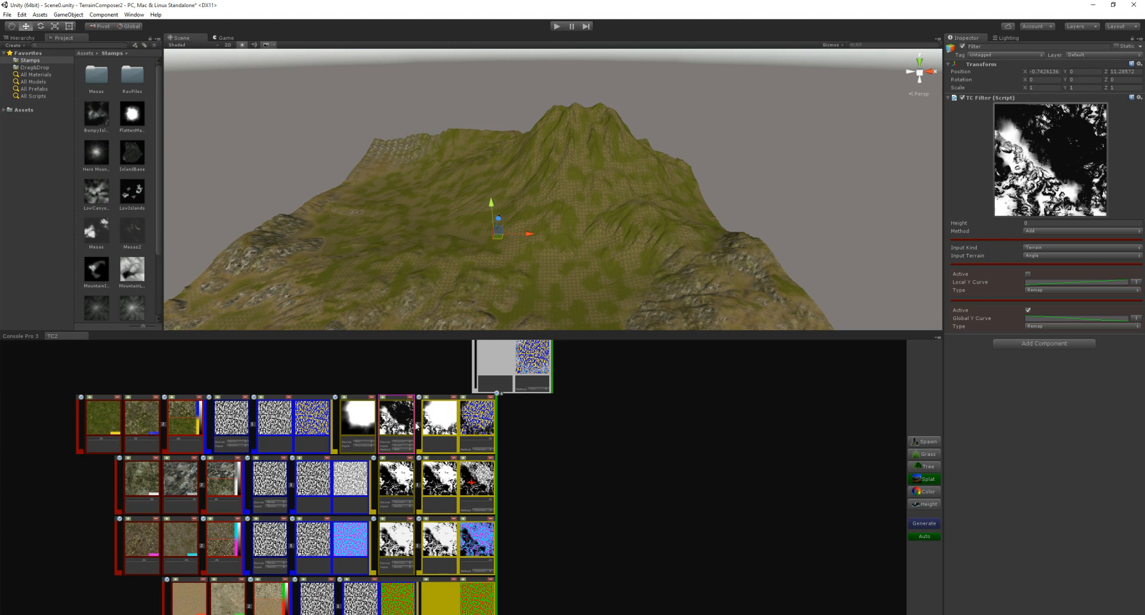
# Set the method of the top layer's angle filter to Min
pyautogui.scroll(3, 396, 453)
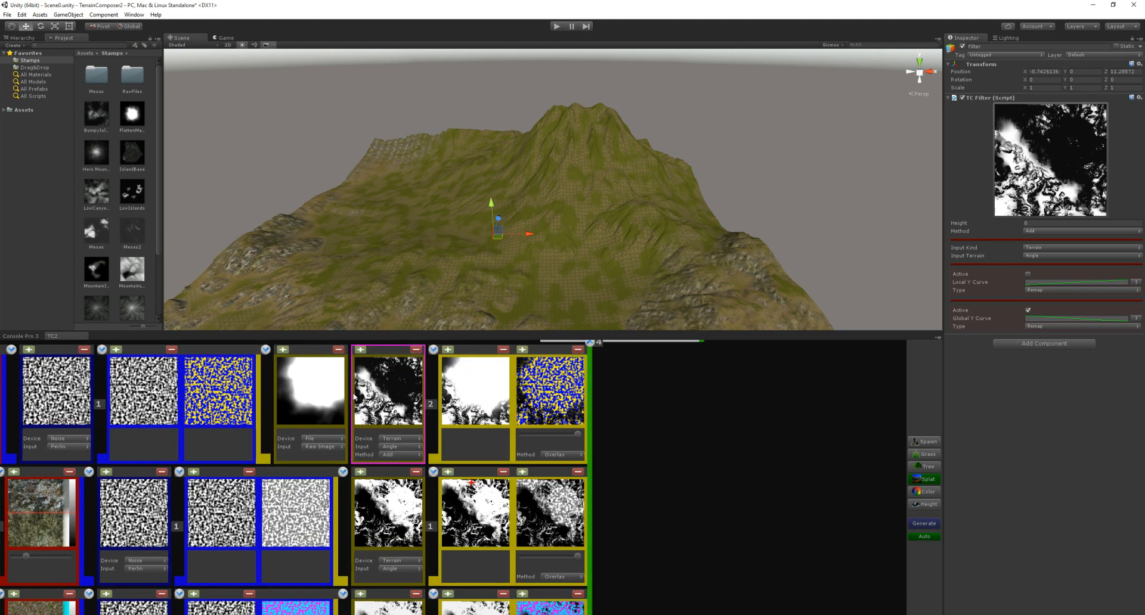
pyautogui.click(396, 455)
pyautogui.click(402, 543)
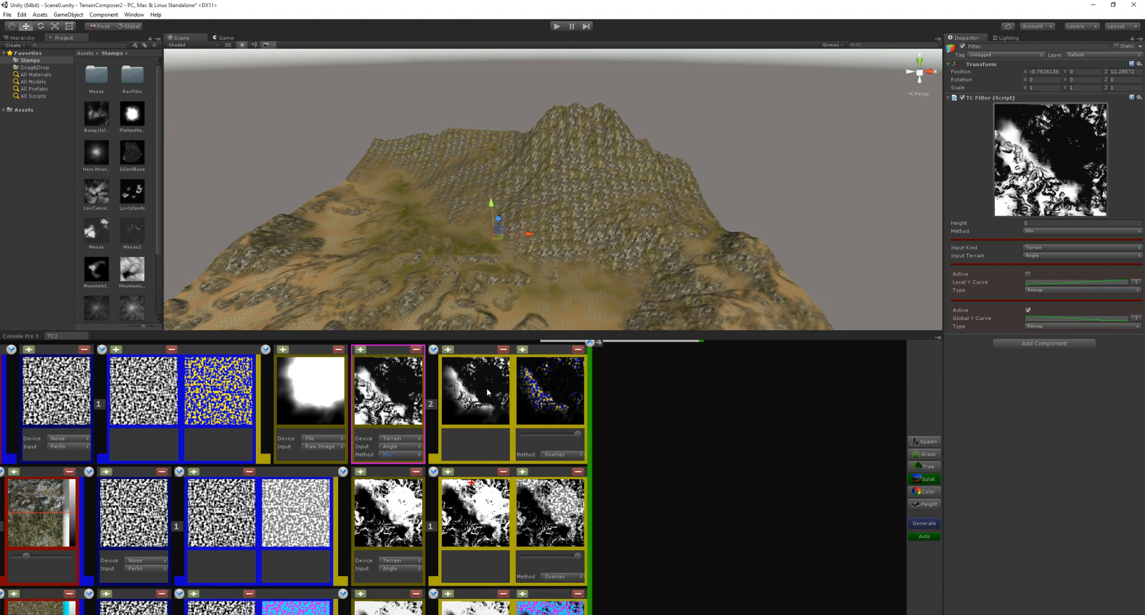
# Move the top layer's mask filter group to about X -94, Z -51 and scale it to about 1.7
pyautogui.scroll(-2, 454, 425)
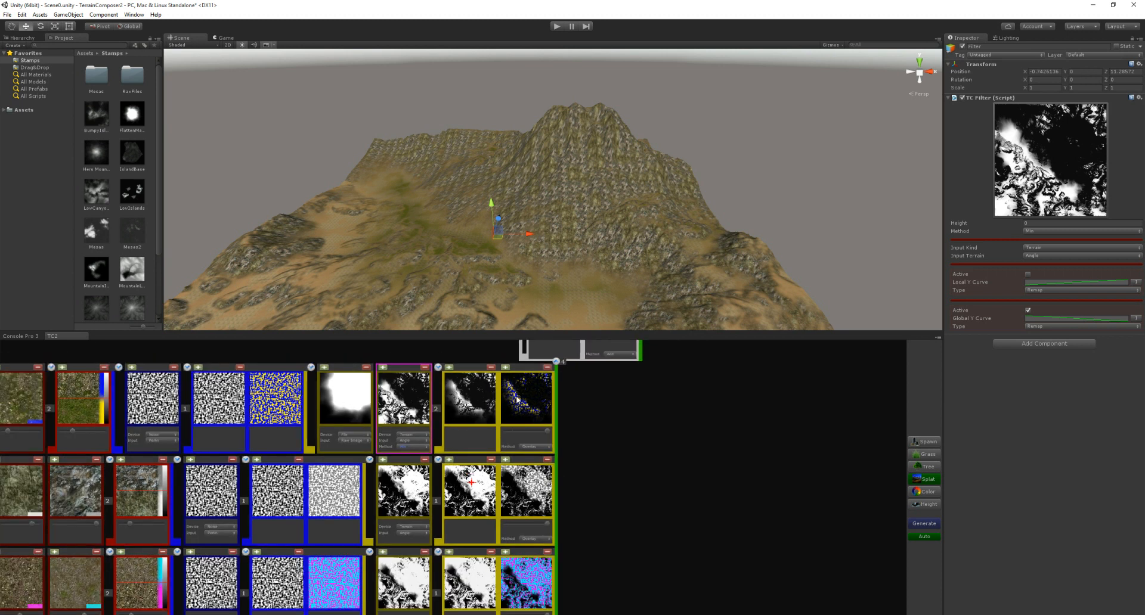
pyautogui.click(518, 400)
pyautogui.press('r')
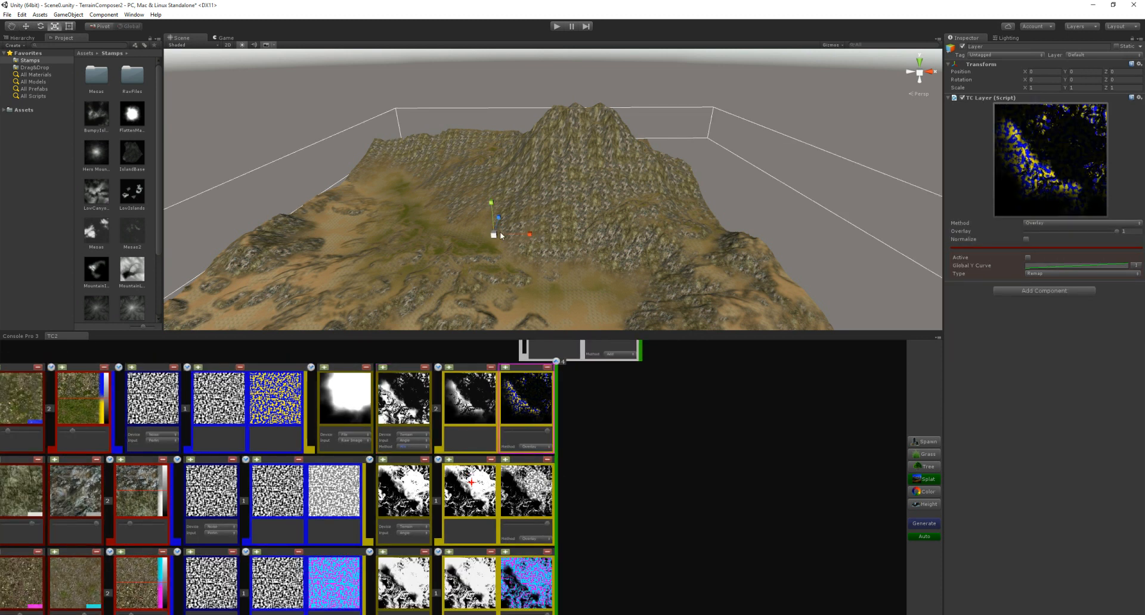
pyautogui.click(495, 391)
pyautogui.moveTo(494, 242)
pyautogui.mouseDown()
pyautogui.moveTo(464, 236)
pyautogui.moveTo(478, 243)
pyautogui.mouseUp()
pyautogui.press('r')
pyautogui.moveTo(566, 173); pyautogui.dragTo(565, 173)
pyautogui.moveTo(565, 173); pyautogui.dragTo(568, 224, button='middle')
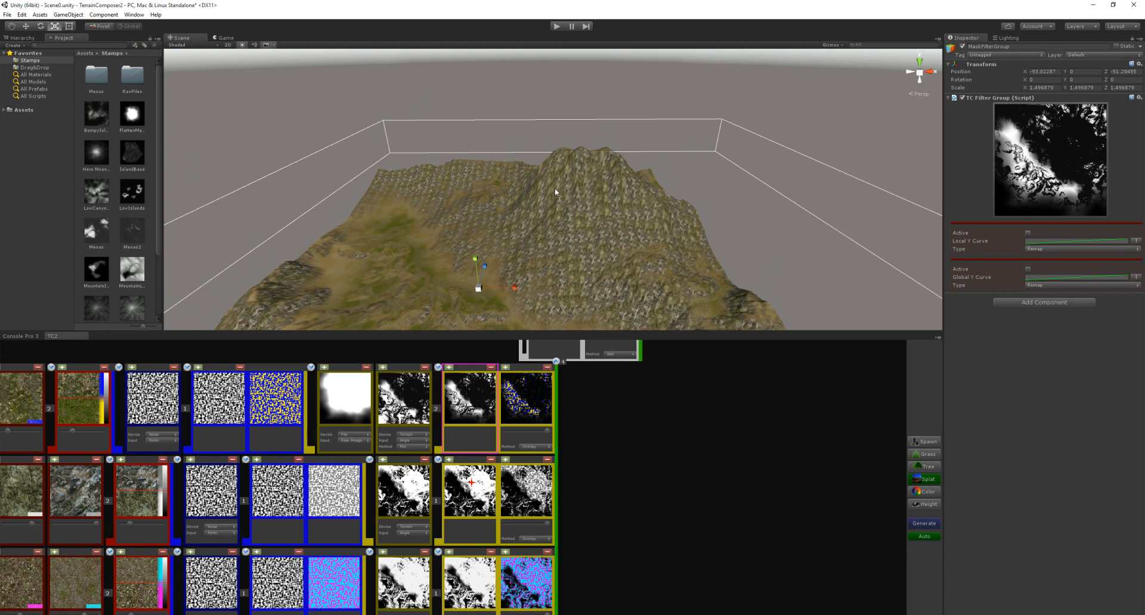
# Add a zero-value key at about 0.61 to the top angle filter's Global Y Curve and steepen its tangent into a tall hump
pyautogui.moveTo(538, 399); pyautogui.dragTo(531, 458, button='middle')
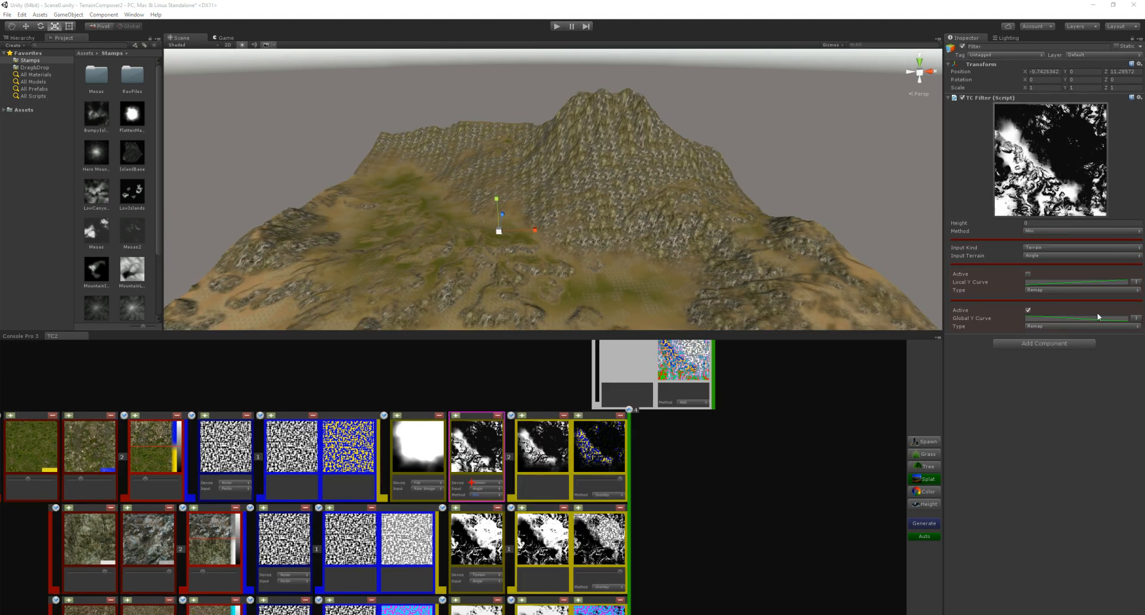
pyautogui.click(1078, 319)
pyautogui.moveTo(583, 574); pyautogui.dragTo(358, 457, button='middle')
pyautogui.moveTo(425, 506); pyautogui.dragTo(419, 514)
pyautogui.rightClick(421, 515)
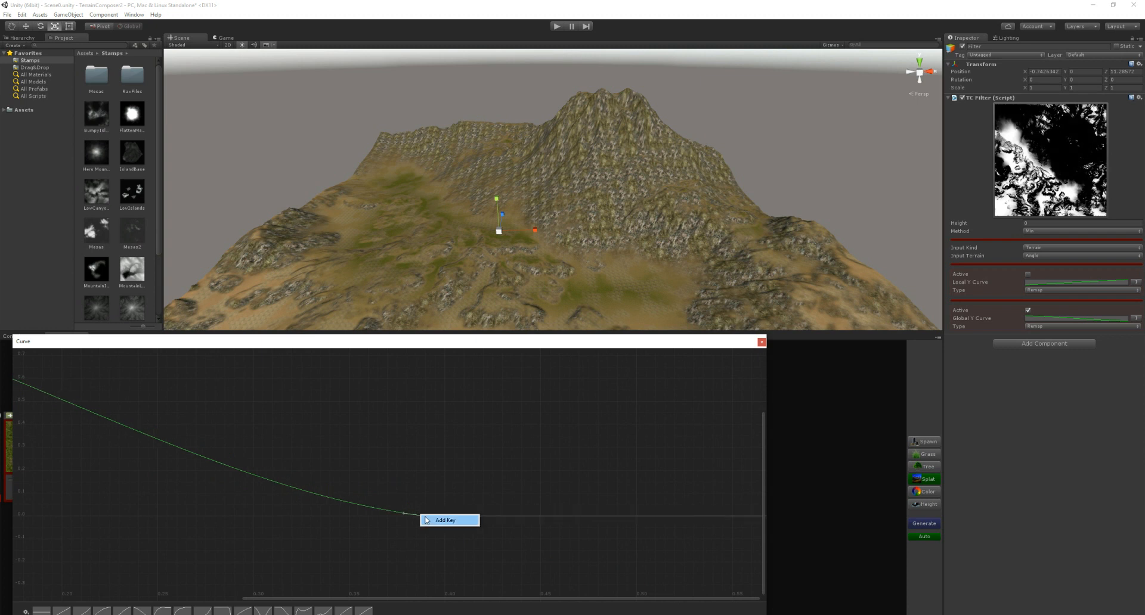
pyautogui.click(424, 517)
pyautogui.moveTo(429, 518); pyautogui.dragTo(749, 517)
pyautogui.moveTo(675, 487); pyautogui.dragTo(357, 453, button='middle')
pyautogui.moveTo(434, 483); pyautogui.dragTo(529, 461)
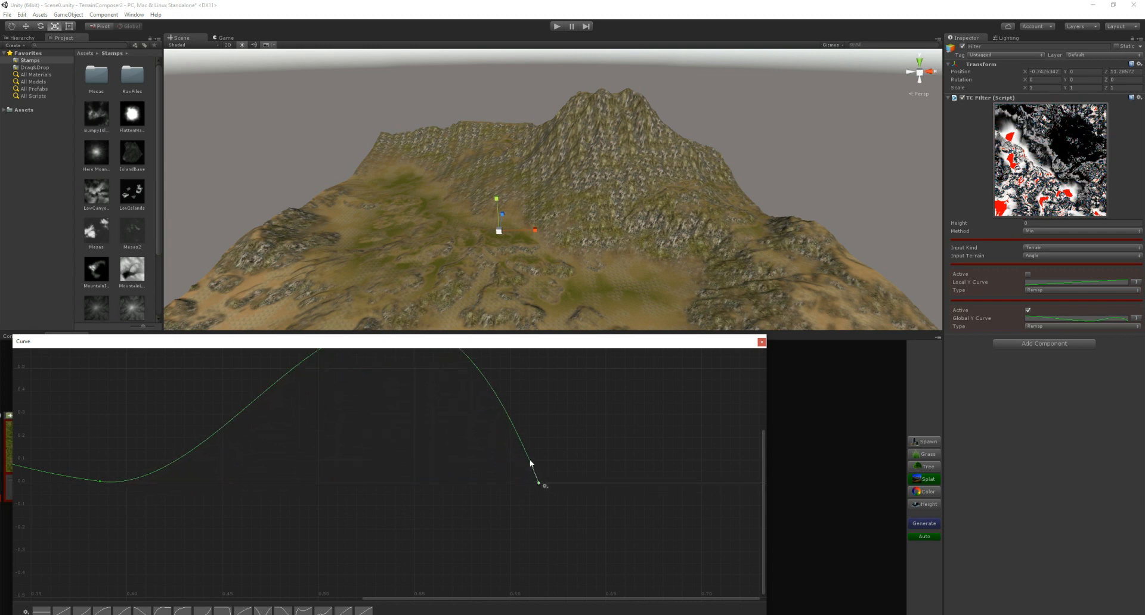
pyautogui.moveTo(530, 461); pyautogui.dragTo(588, 463, button='middle')
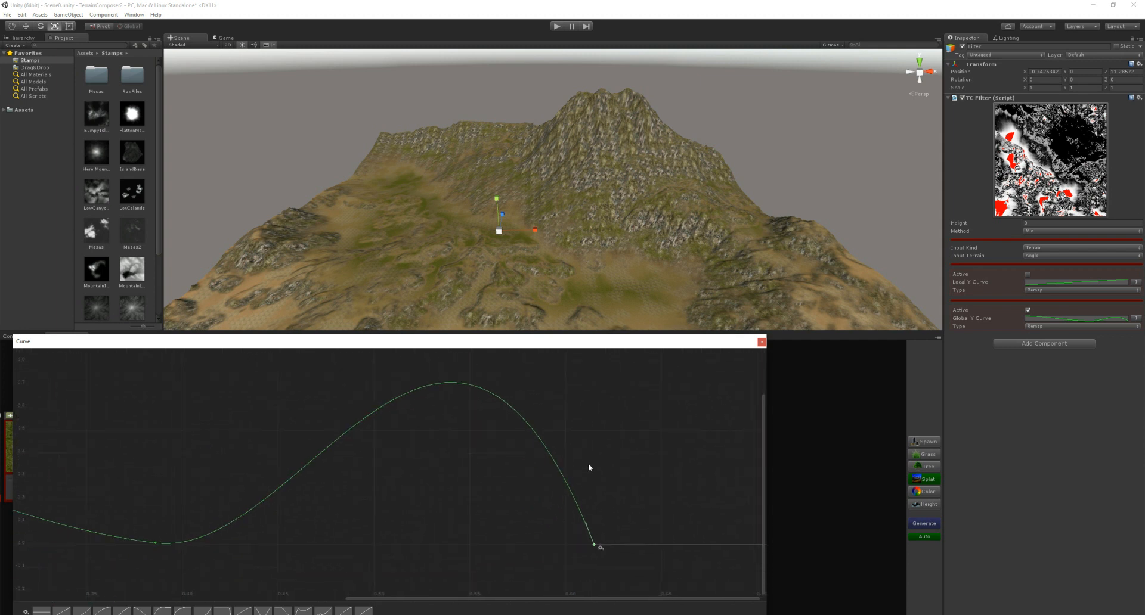
pyautogui.moveTo(588, 527); pyautogui.dragTo(589, 522)
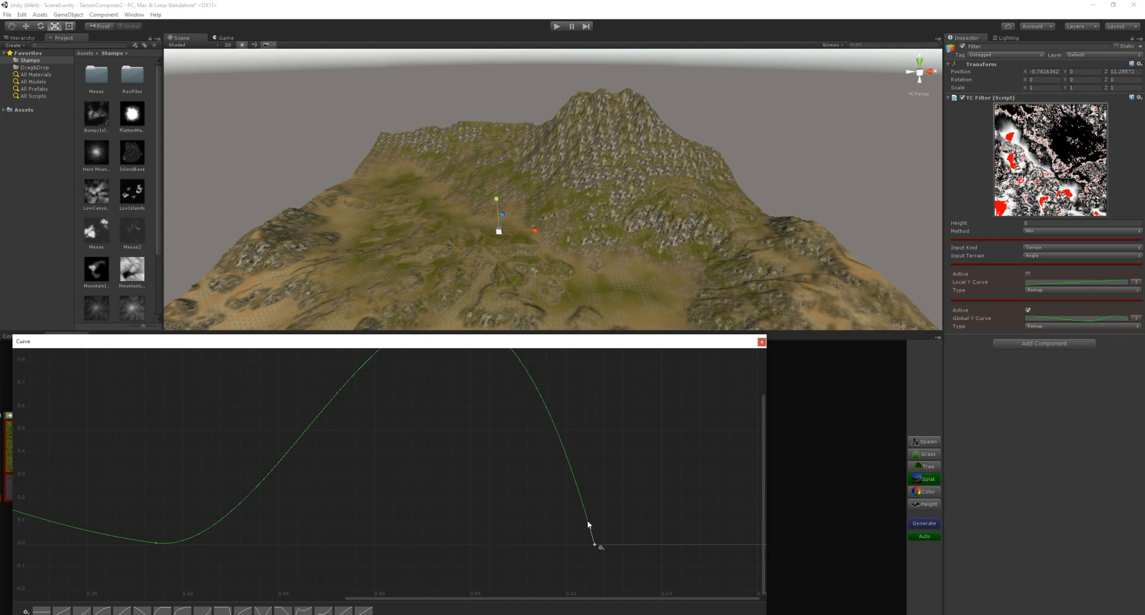
pyautogui.click(762, 343)
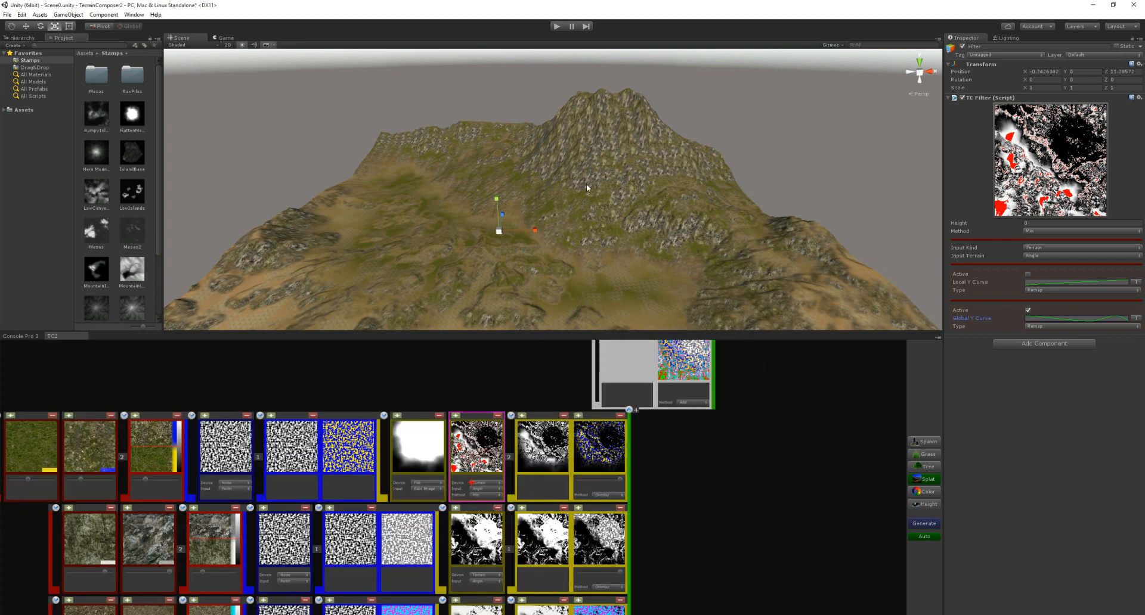
# Lower the top layer's stamp mask filter to a height of about -8.8
pyautogui.moveTo(586, 185); pyautogui.dragTo(577, 204, button='right')
pyautogui.scroll(-4, 577, 204)
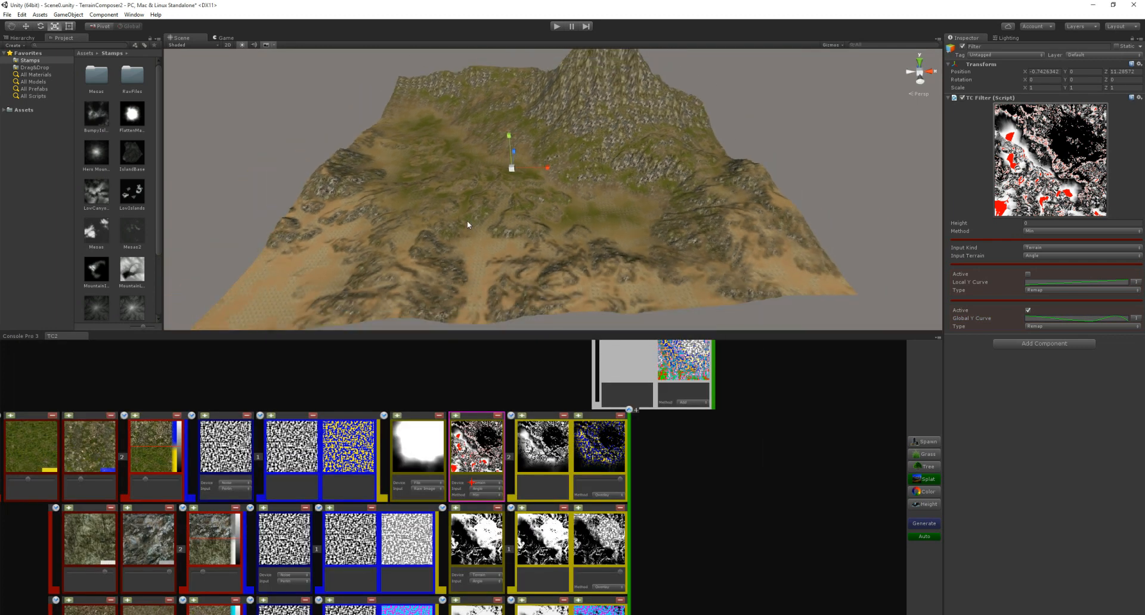
pyautogui.click(611, 415)
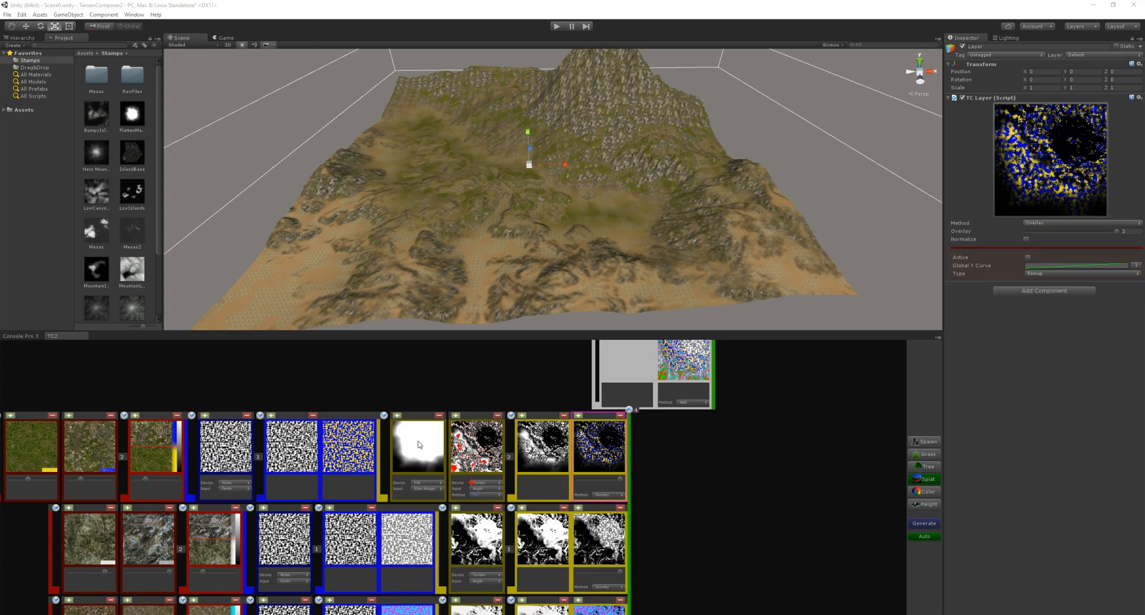
pyautogui.click(419, 444)
pyautogui.press('w')
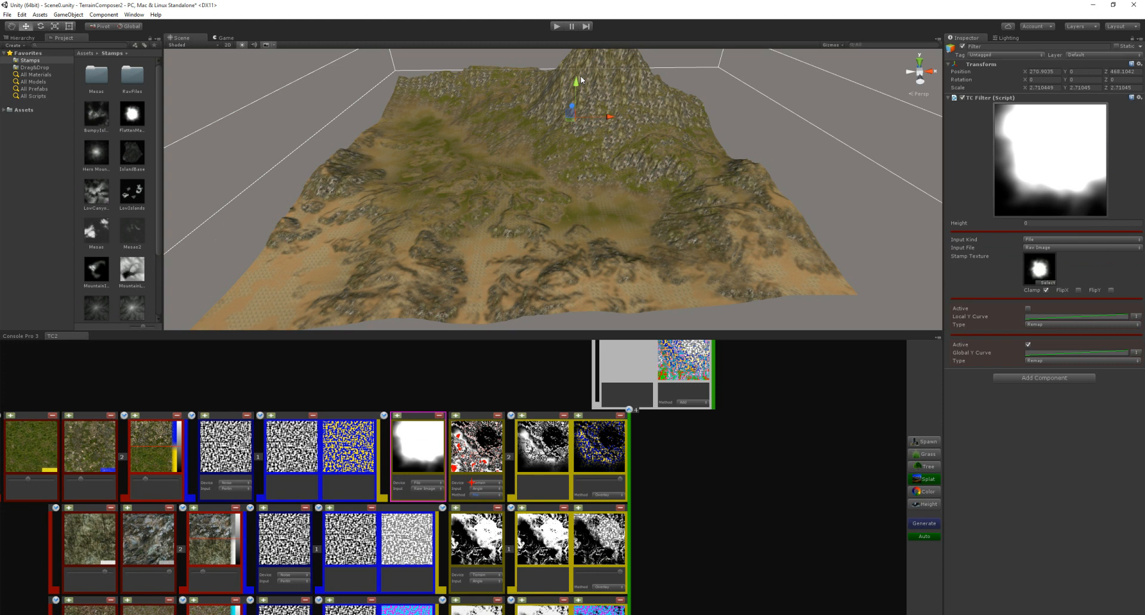
pyautogui.moveTo(578, 83); pyautogui.dragTo(577, 113)
pyautogui.scroll(6, 558, 192)
pyautogui.keyDown('alt'); pyautogui.moveTo(567, 209); pyautogui.dragTo(753, 273); pyautogui.keyUp('alt')
pyautogui.moveTo(758, 207); pyautogui.dragTo(664, 168)
pyautogui.moveTo(663, 107); pyautogui.dragTo(633, 166, button='right')
pyautogui.scroll(-10, 634, 167)
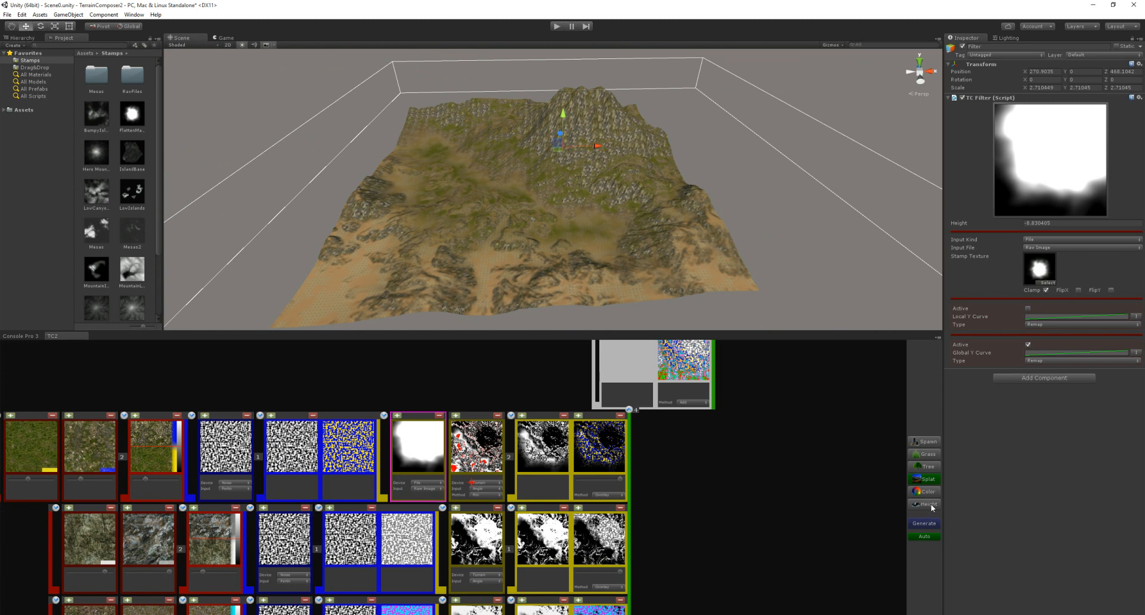
# Turn on height generation alongside splat and show the resolution settings of the Terrains object
pyautogui.click(25, 38)
pyautogui.click(41, 205)
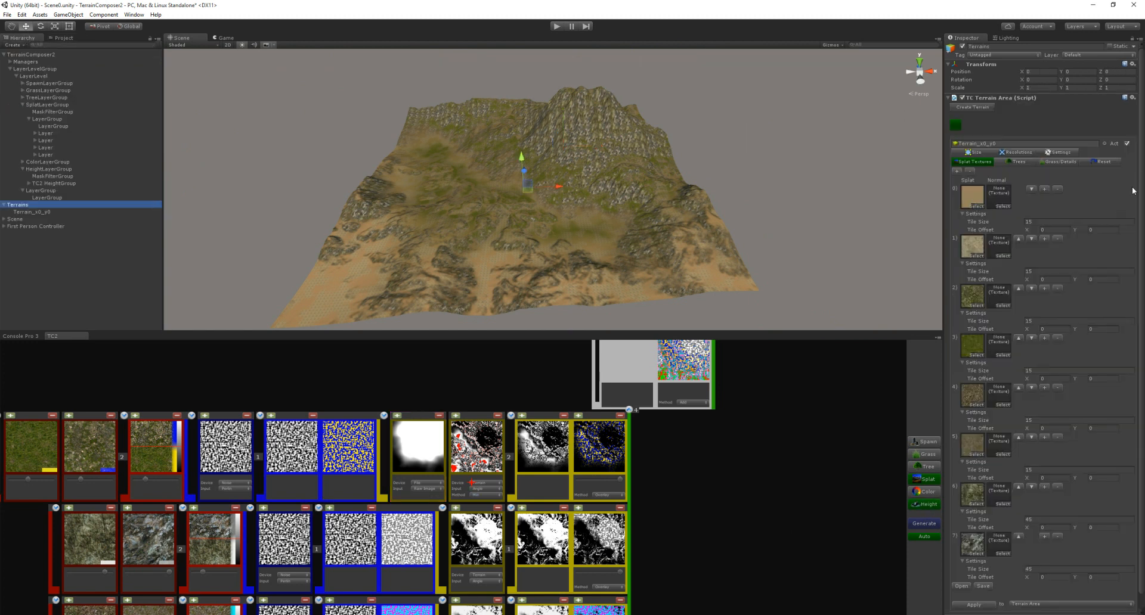
pyautogui.click(1018, 152)
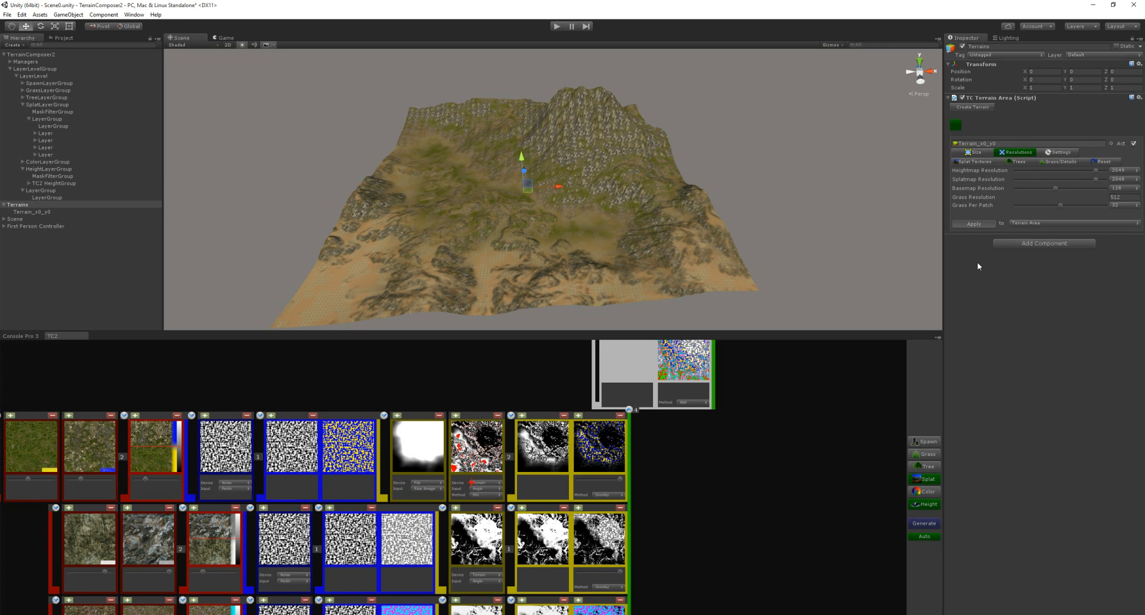
pyautogui.scroll(3, 617, 246)
pyautogui.scroll(3, 617, 245)
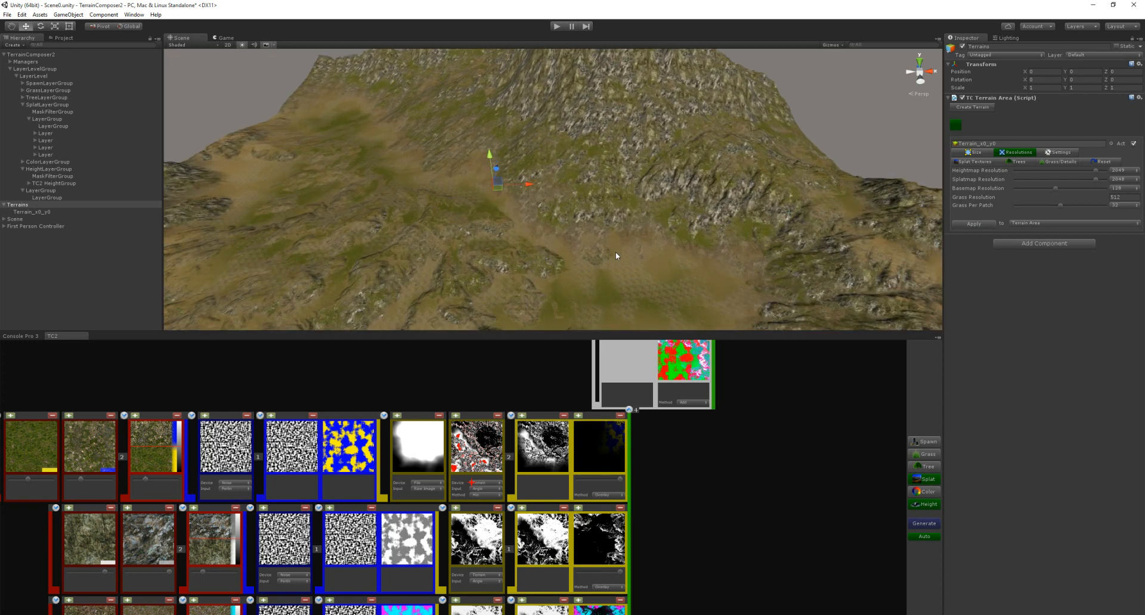
# Examine the textured terrain in the scene from several angles, from the sandy lowlands to the rocky mountain
pyautogui.moveTo(615, 253); pyautogui.dragTo(611, 244, button='right')
pyautogui.moveTo(612, 244); pyautogui.dragTo(643, 186, button='middle')
pyautogui.scroll(-3, 529, 207)
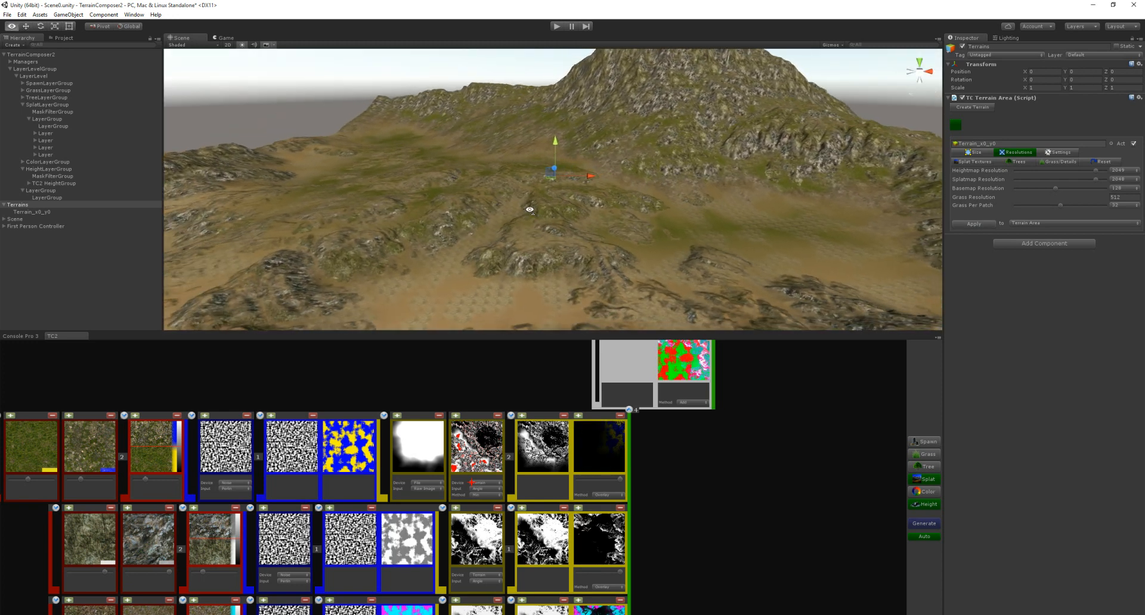
pyautogui.moveTo(529, 207); pyautogui.dragTo(605, 210, button='right')
pyautogui.scroll(-3, 606, 209)
pyautogui.moveTo(606, 210); pyautogui.dragTo(649, 199, button='middle')
pyautogui.scroll(3, 650, 199)
pyautogui.moveTo(552, 206); pyautogui.dragTo(674, 215, button='right')
pyautogui.scroll(2, 542, 229)
pyautogui.moveTo(542, 229); pyautogui.dragTo(613, 212, button='middle')
pyautogui.scroll(2, 524, 200)
pyautogui.moveTo(524, 199); pyautogui.dragTo(521, 187, button='right')
pyautogui.moveTo(521, 187); pyautogui.dragTo(614, 196, button='middle')
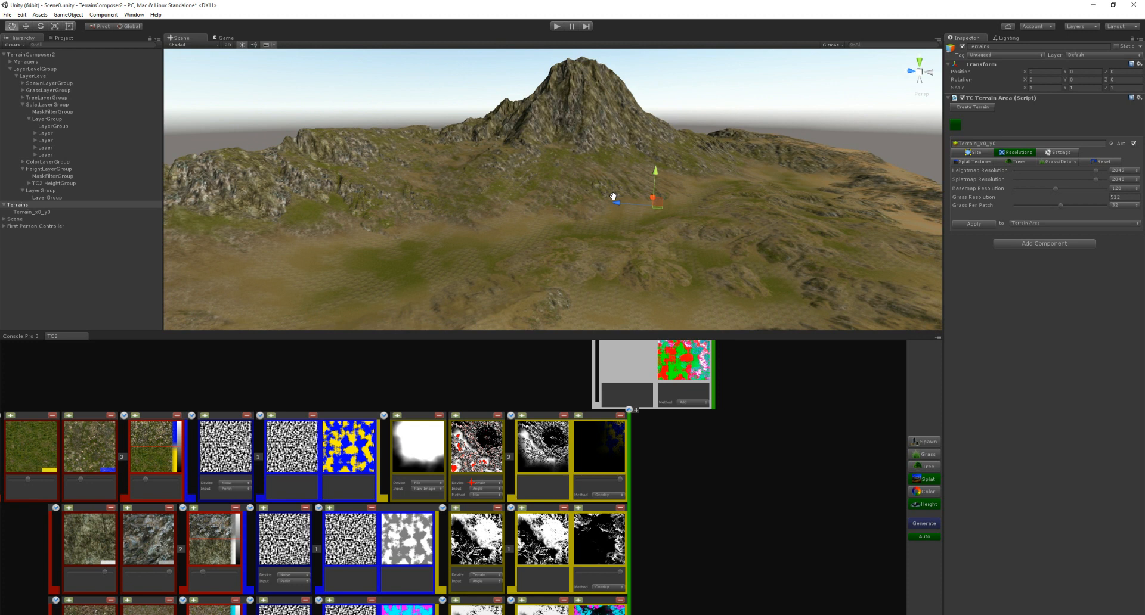
pyautogui.keyDown('alt'); pyautogui.moveTo(614, 196); pyautogui.dragTo(547, 201); pyautogui.keyUp('alt')
pyautogui.scroll(2, 548, 201)
pyautogui.moveTo(547, 202); pyautogui.dragTo(583, 215, button='middle')
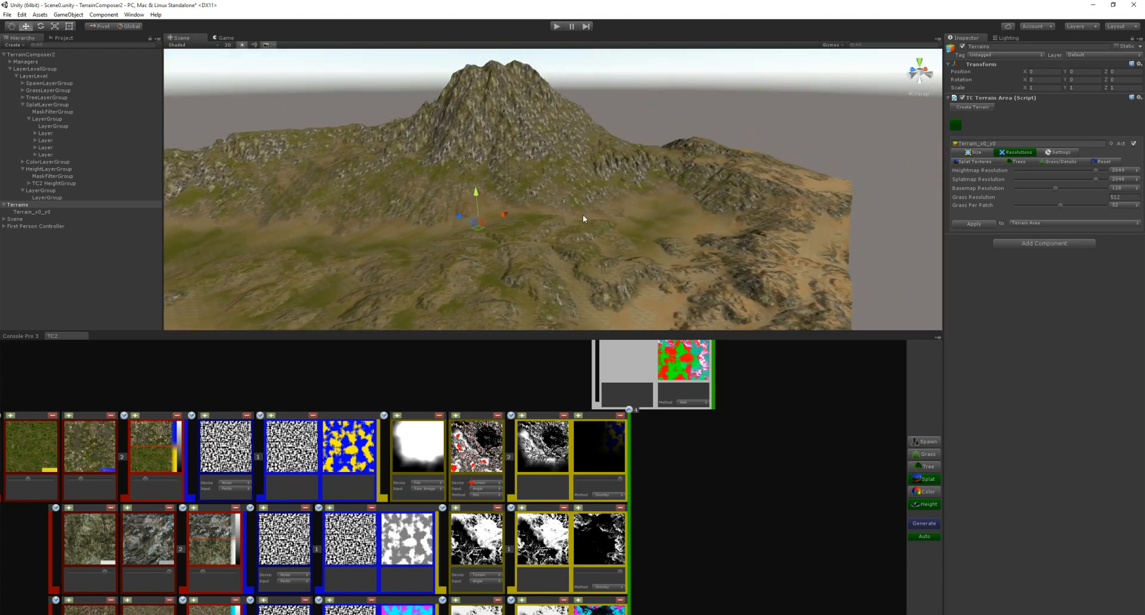
# Run the scene in play mode and walk the first-person controller across the terrain toward the mountain to inspect the texturing
pyautogui.hotkey('ctrl', 'p')
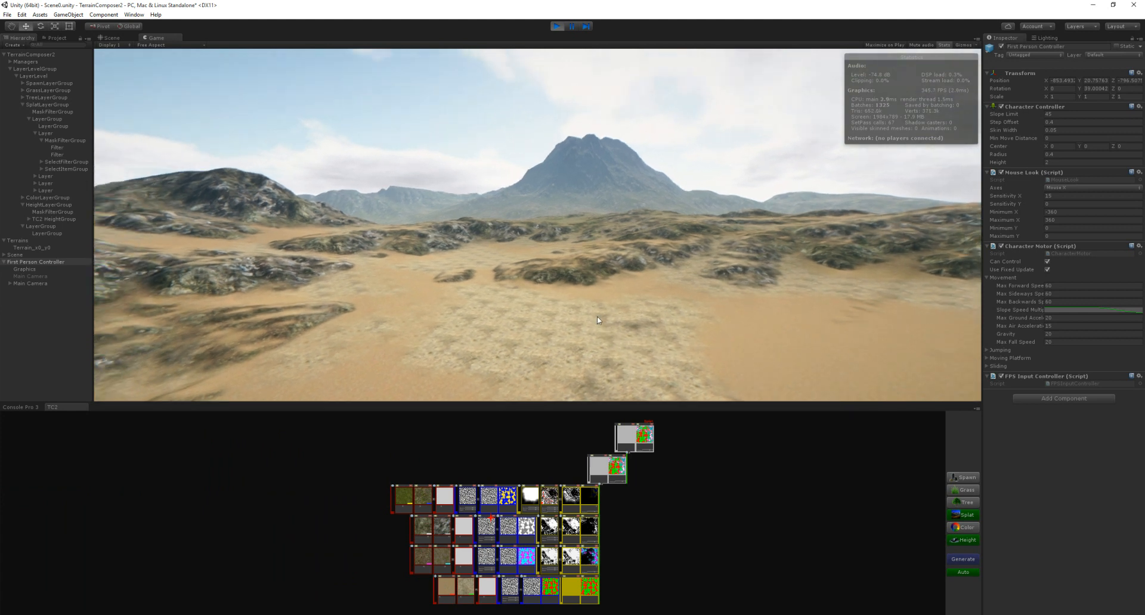
pyautogui.press('w')
pyautogui.press('w')
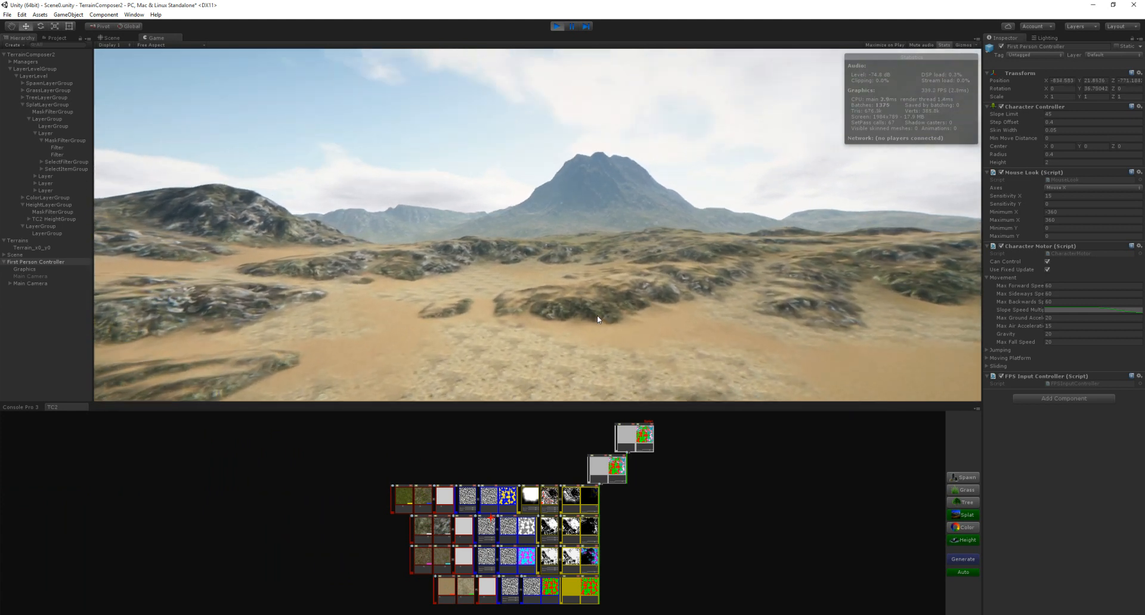
pyautogui.press('w')
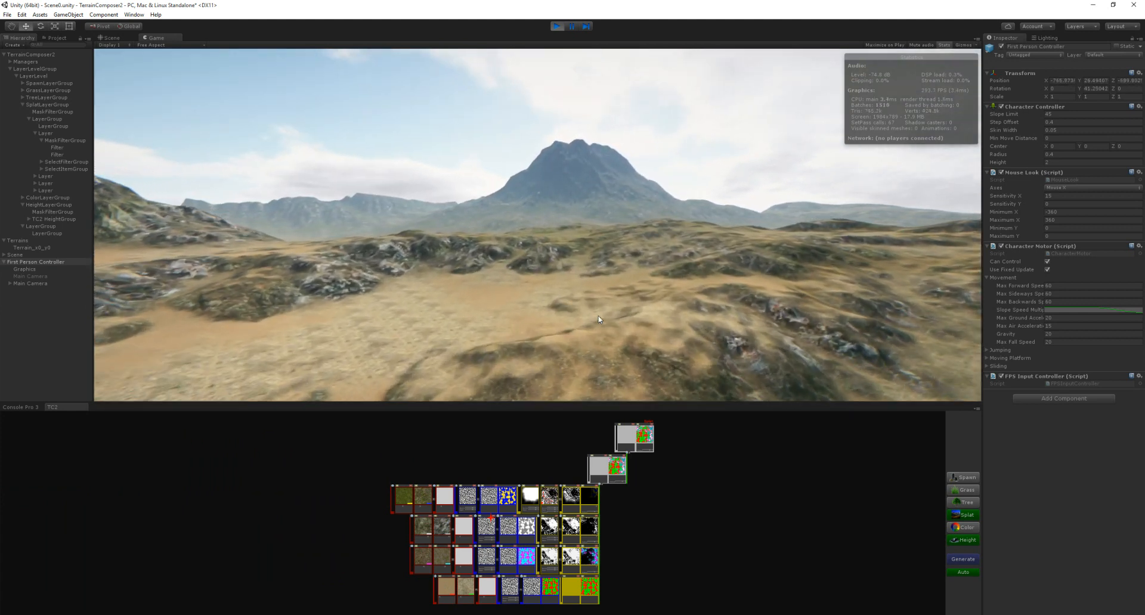
pyautogui.press('w')
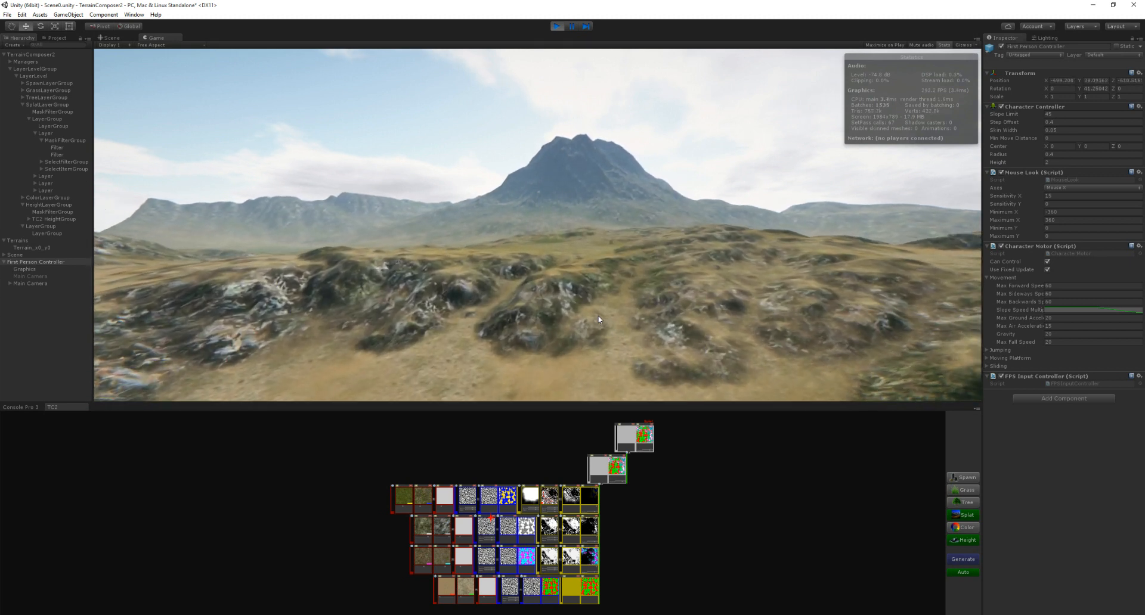
pyautogui.press('w')
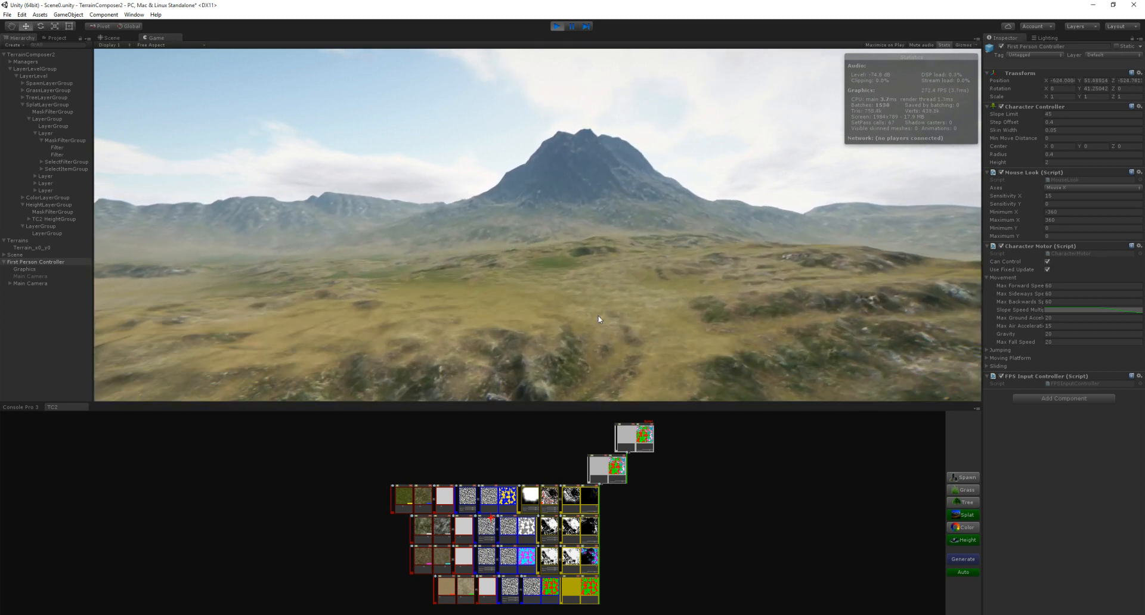
pyautogui.press('w')
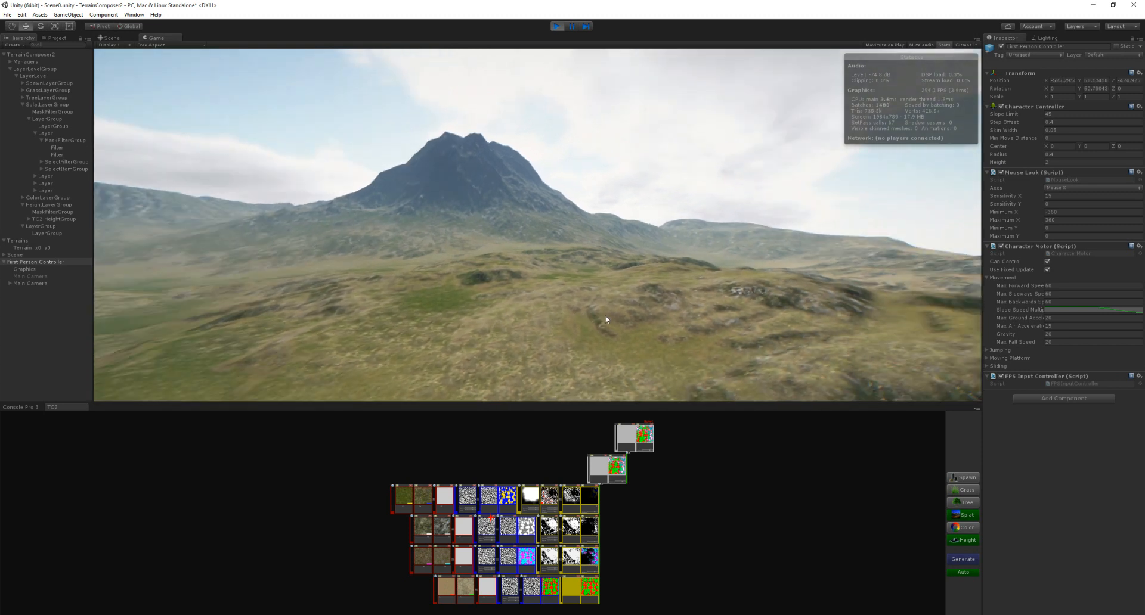
pyautogui.press('w')
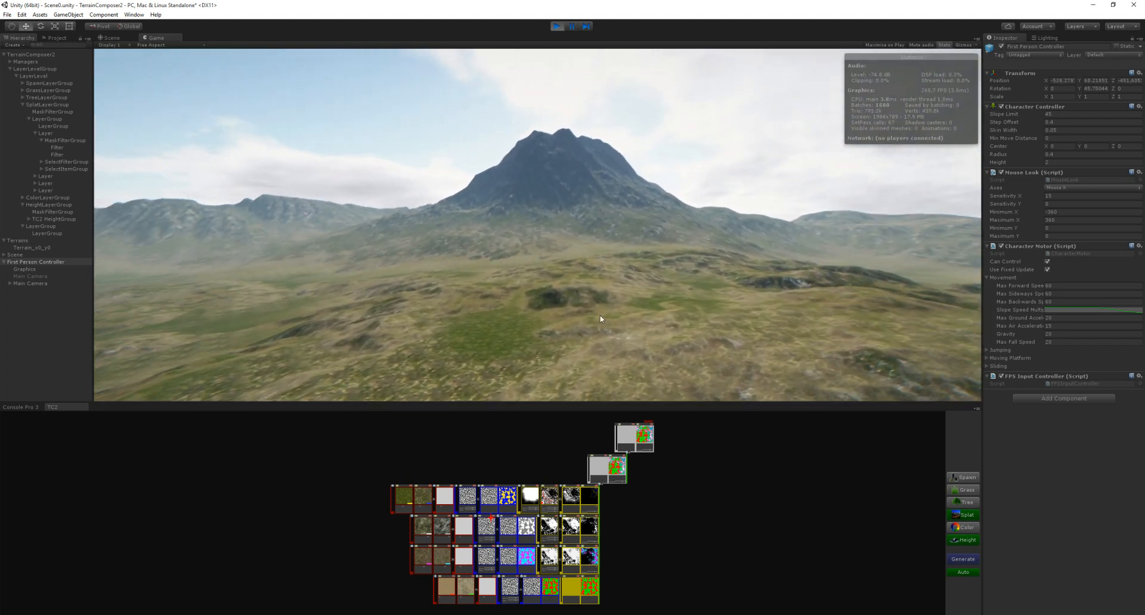
pyautogui.press('w')
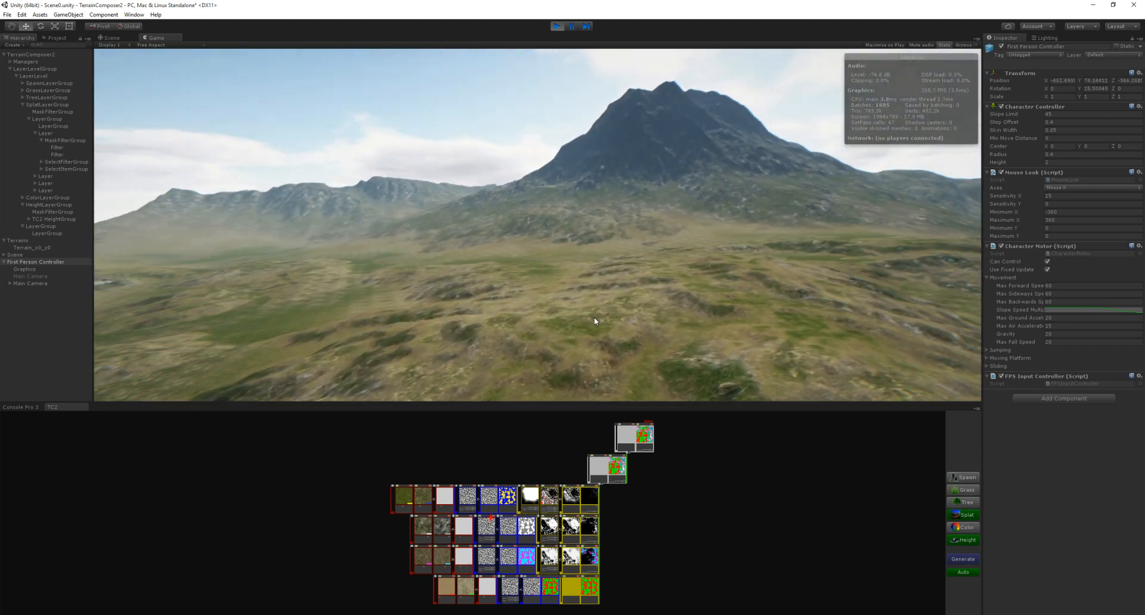
pyautogui.press('w')
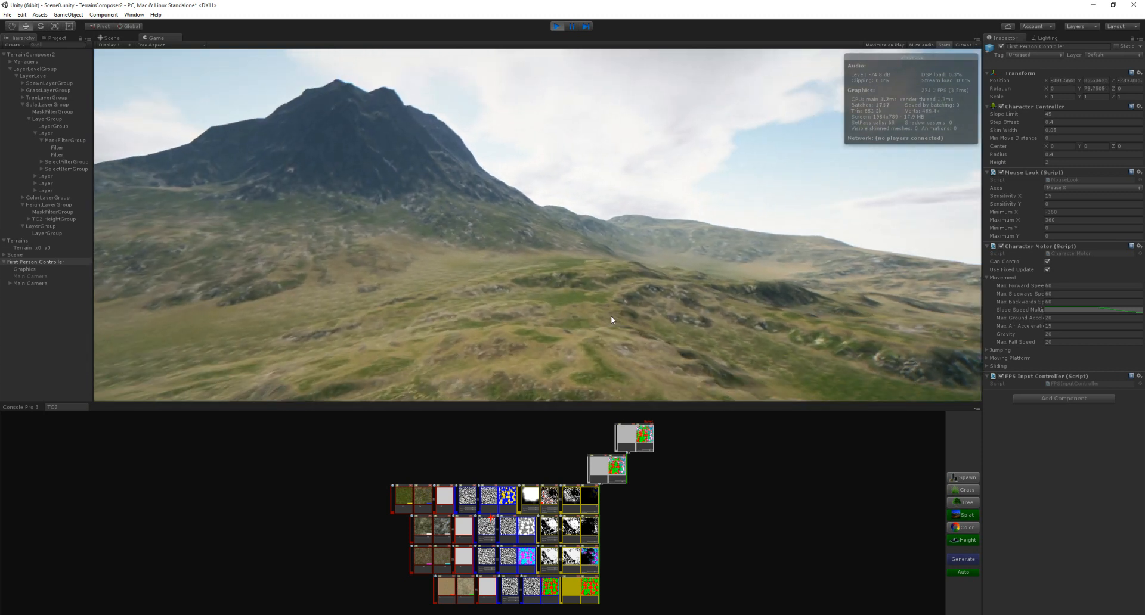
pyautogui.press('w')
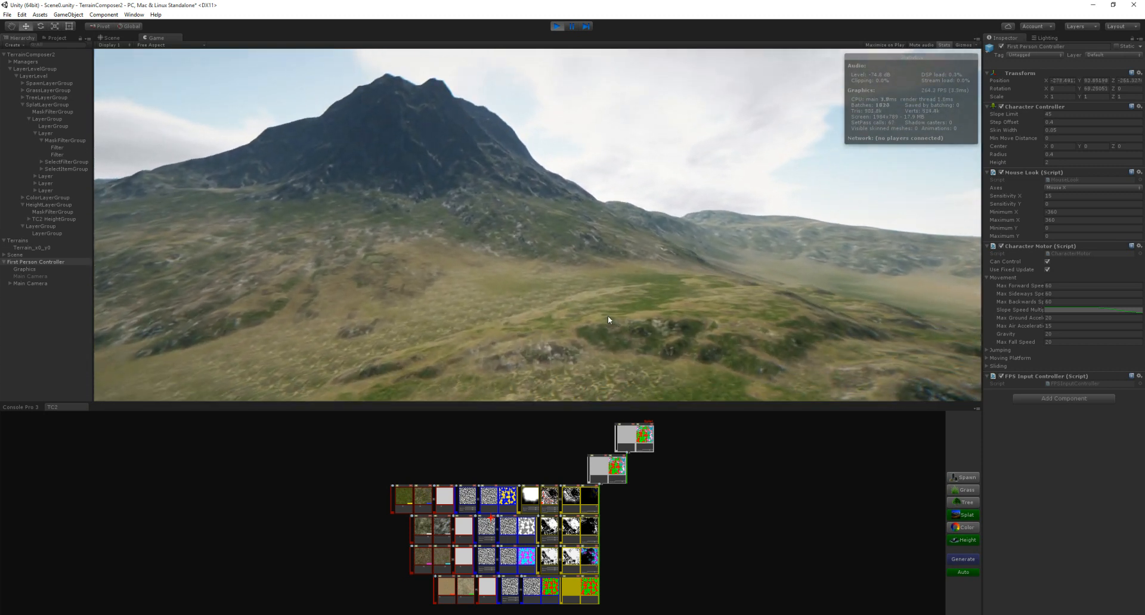
pyautogui.press('w')
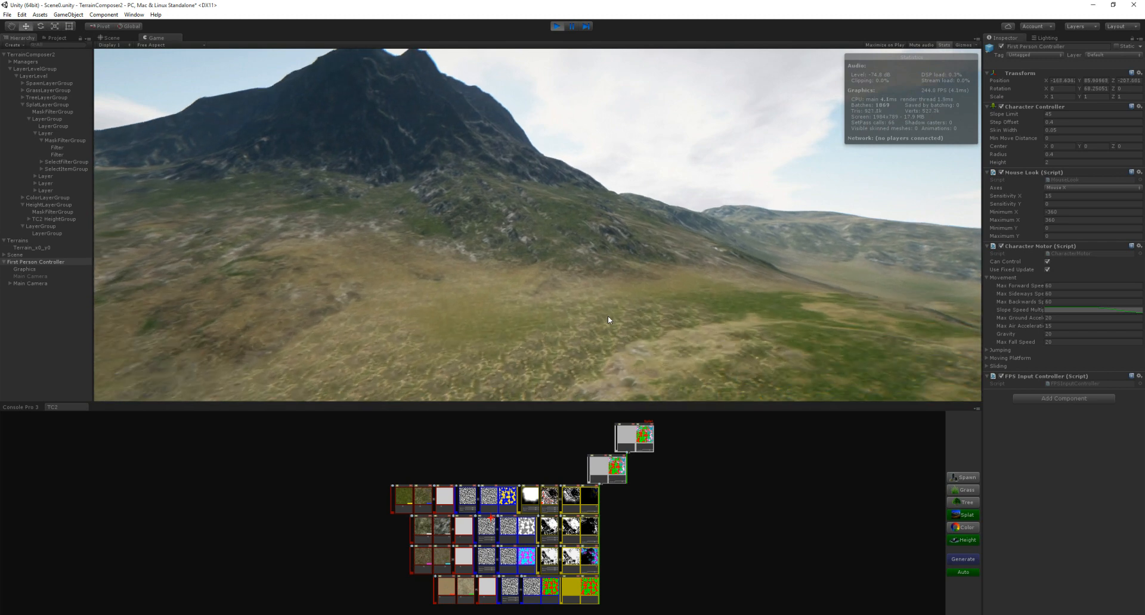